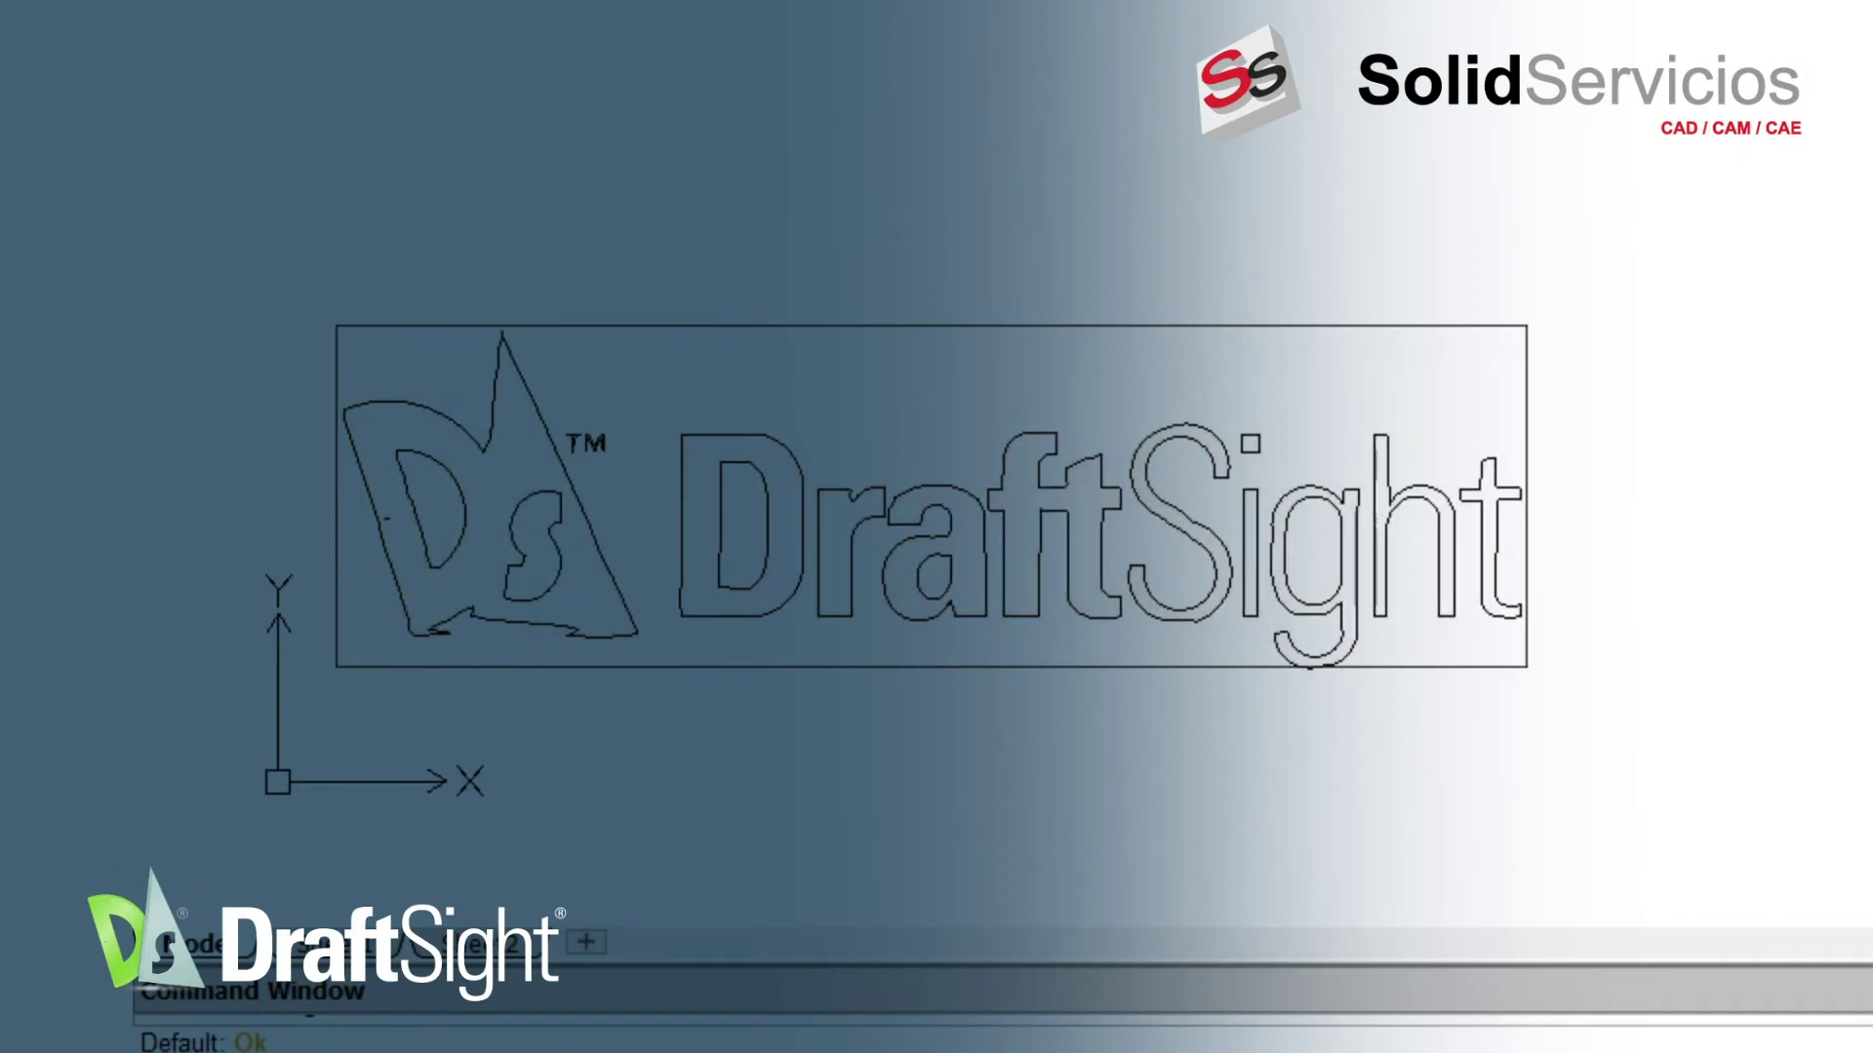
Run the IMAGE command and list the attachment types (drawing, image, PDF, DGN) in References.
click(794, 327)
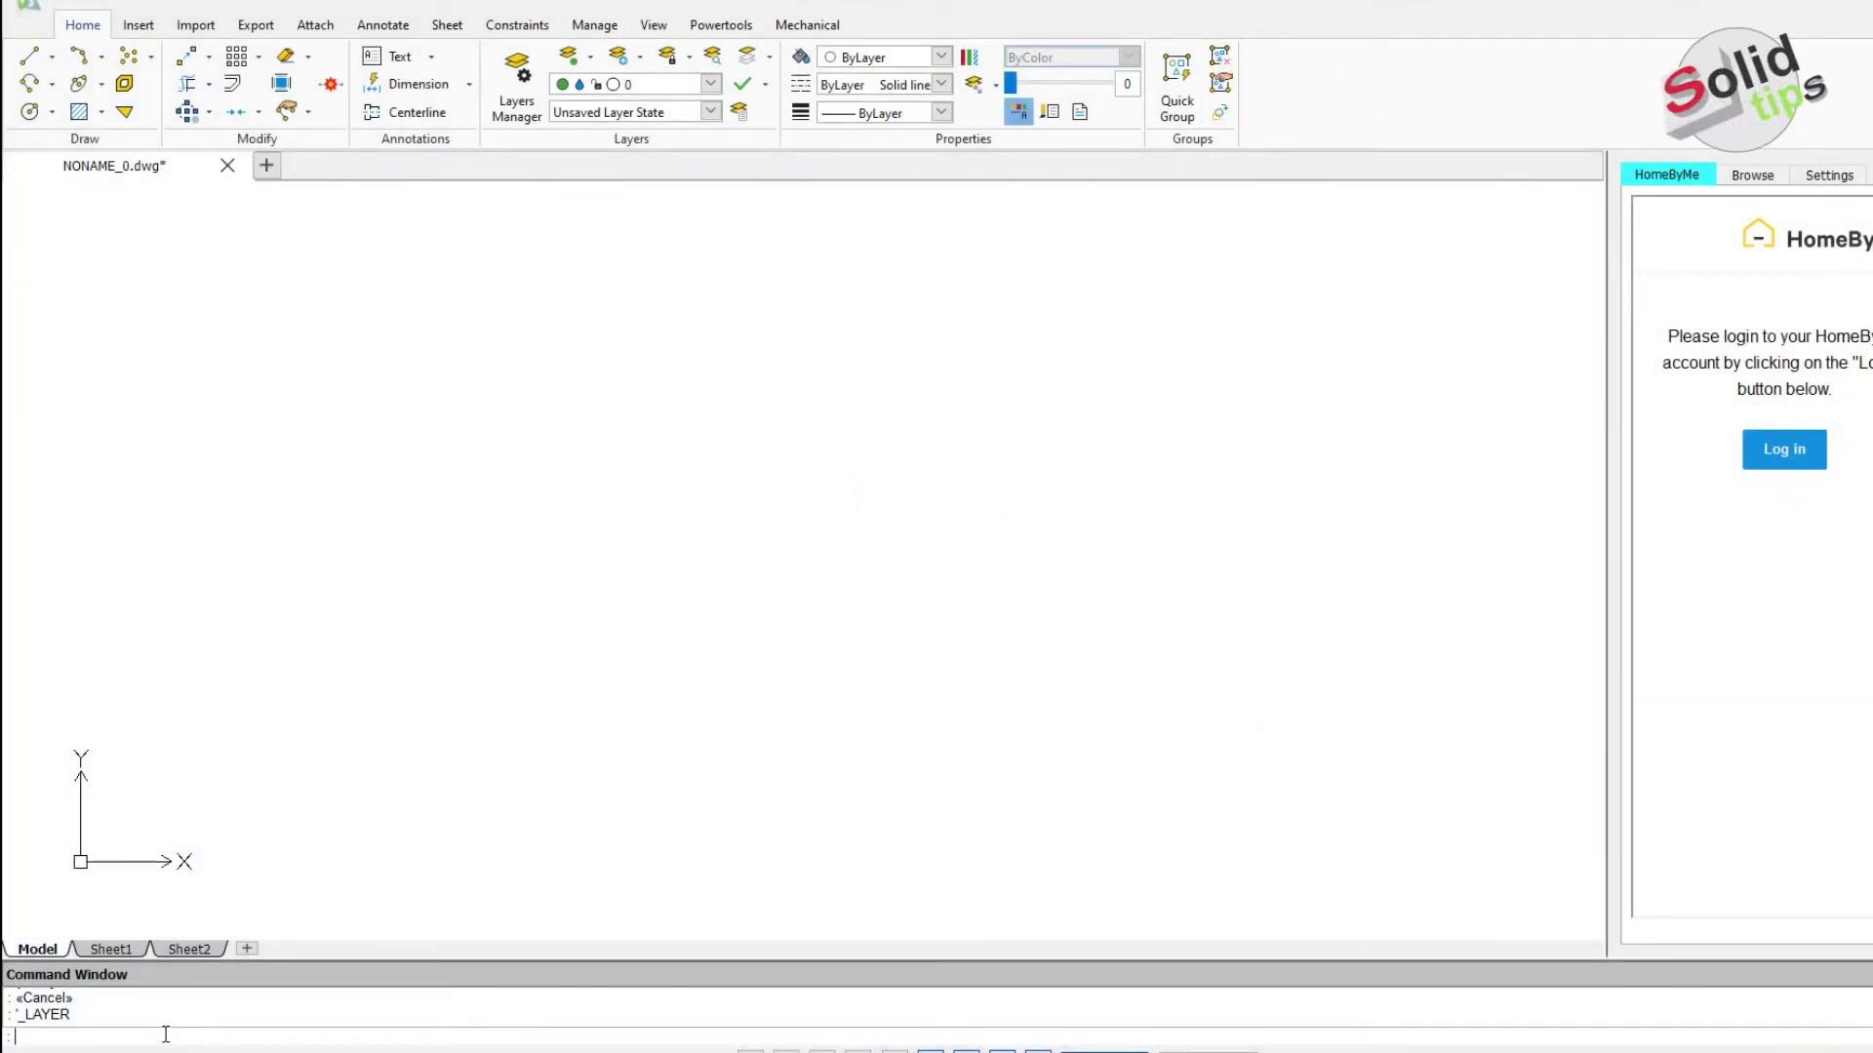
text(mage)
key(Return)
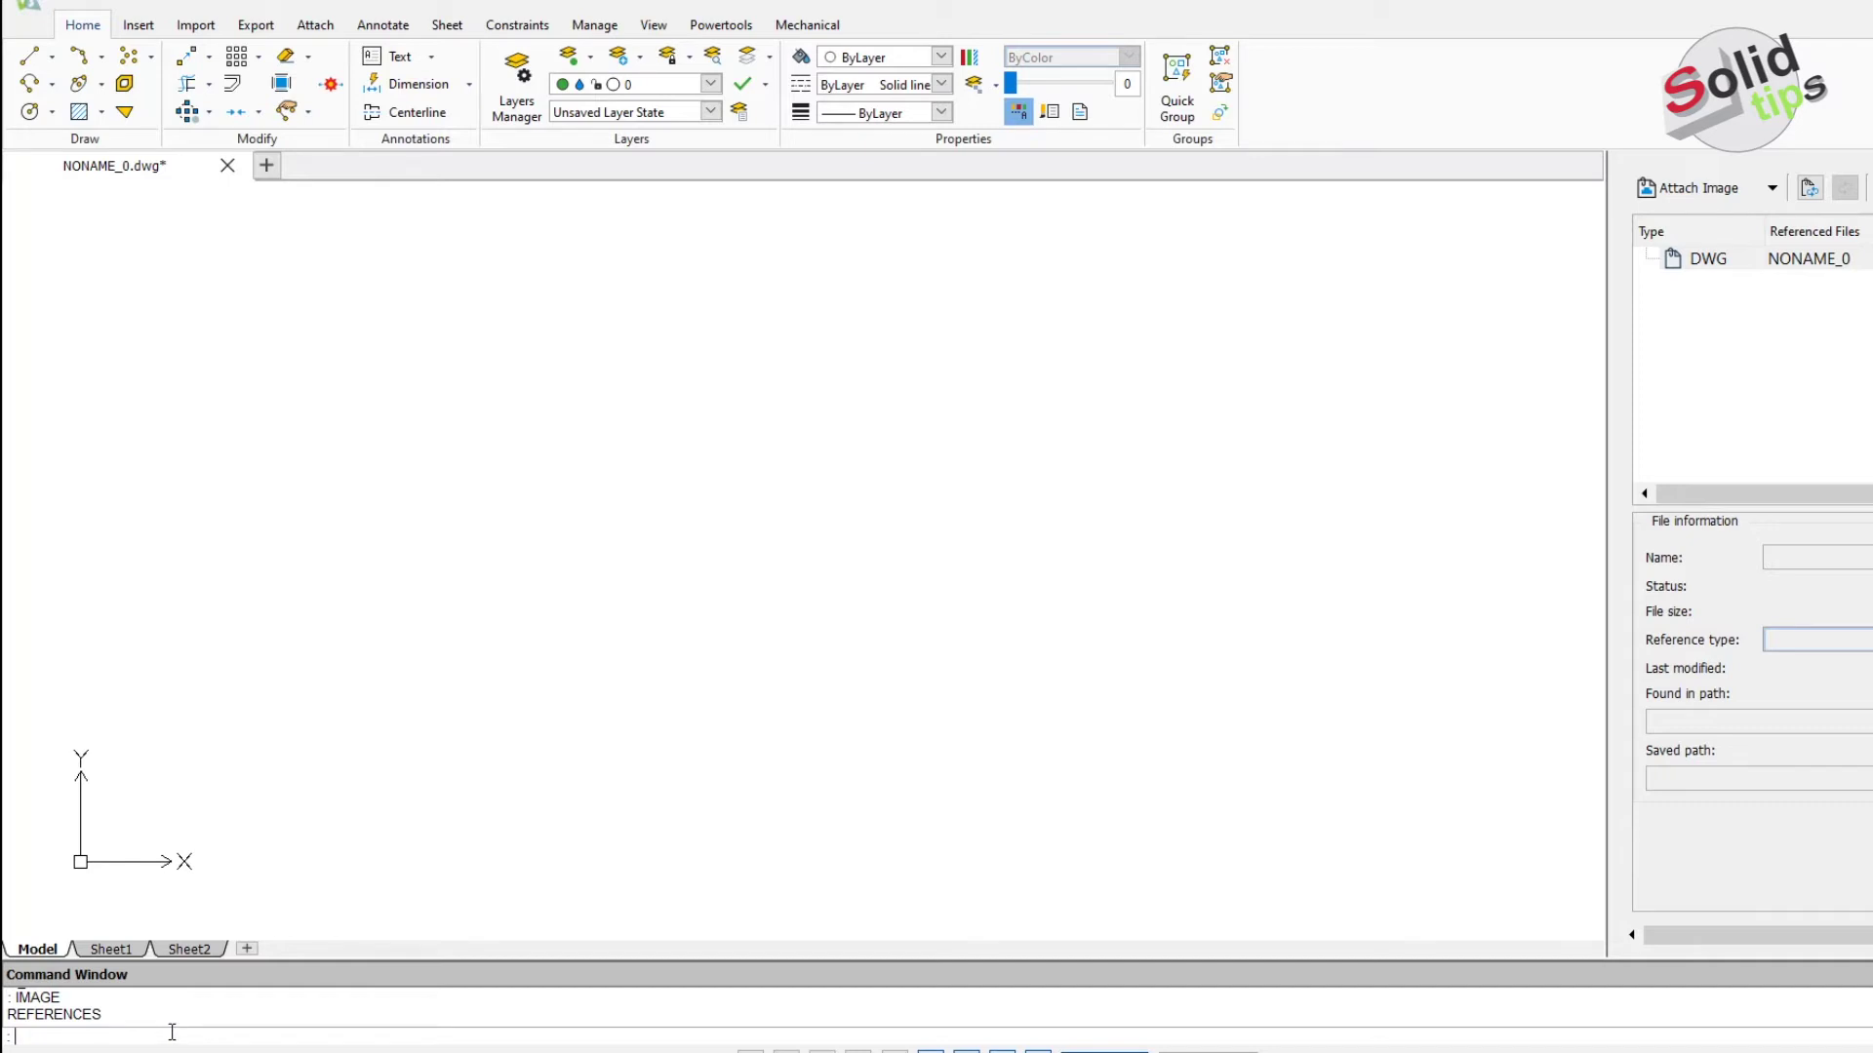
click(1773, 188)
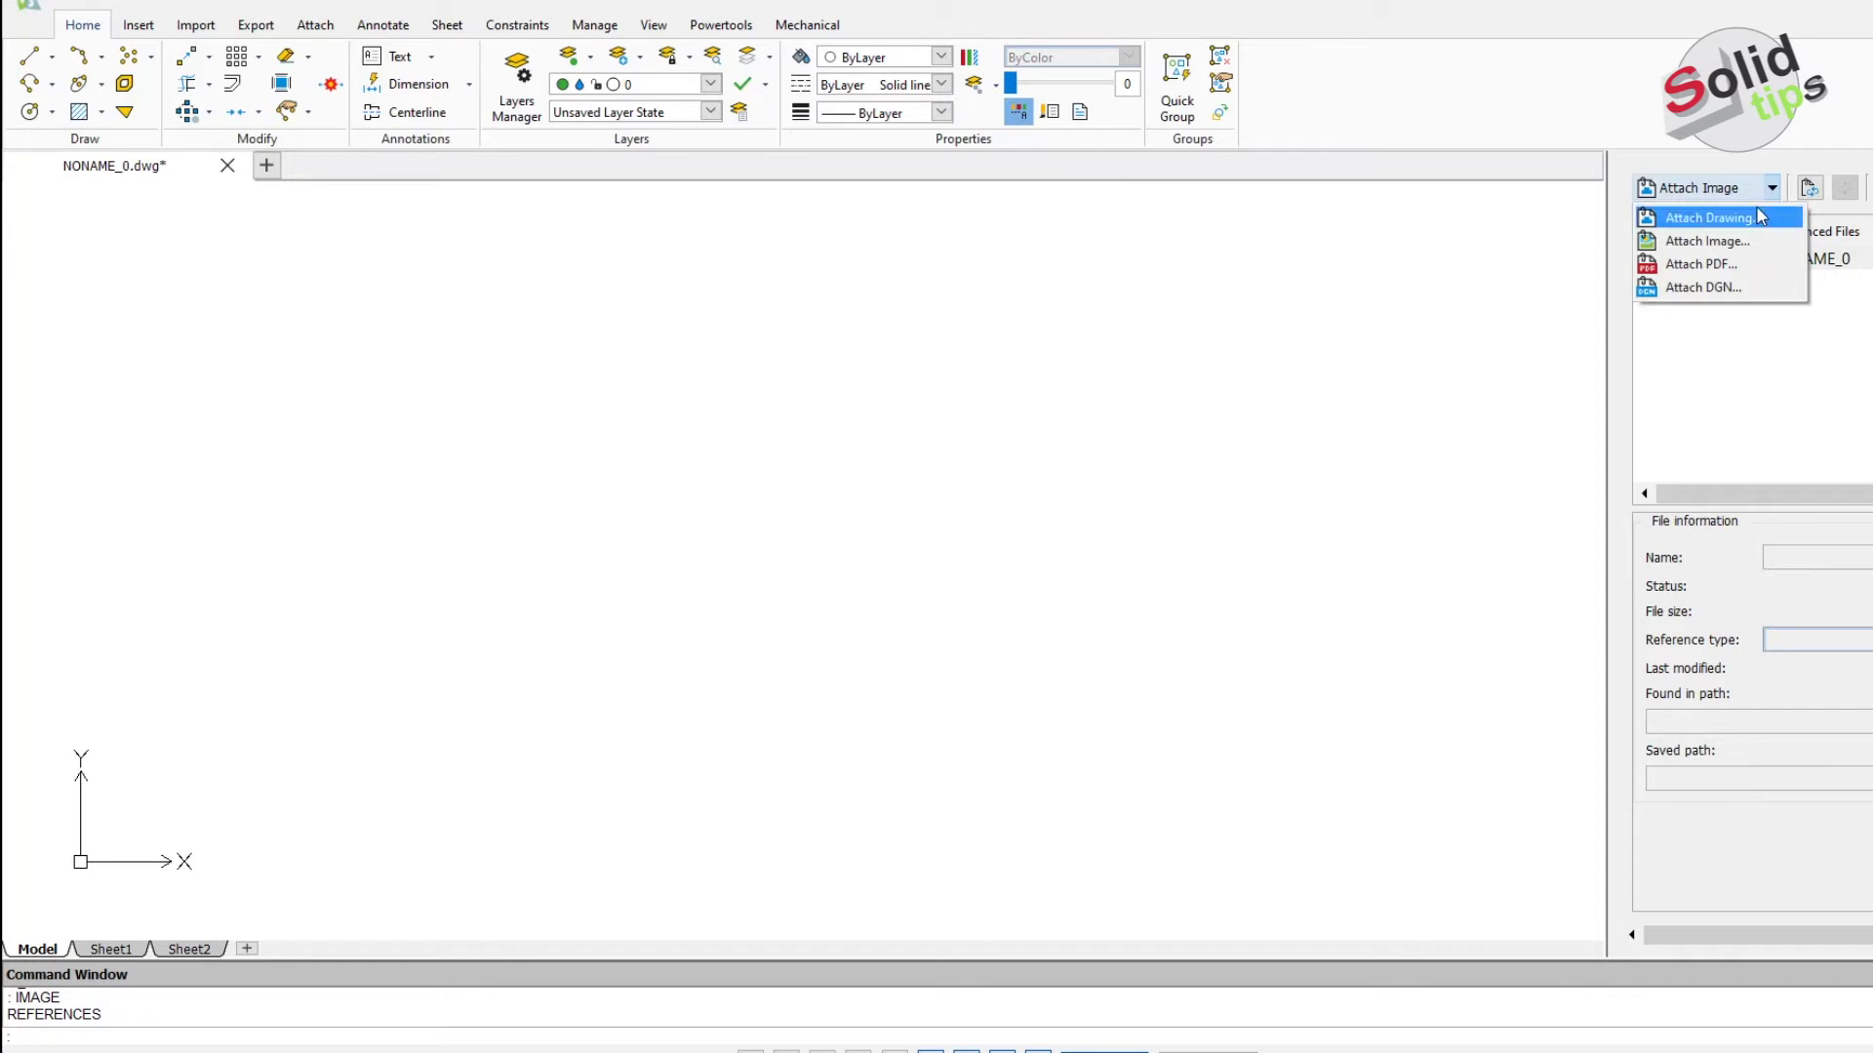
Choose logodraftsigh.jpg from the Image Tracer folder as the image to attach.
click(1707, 241)
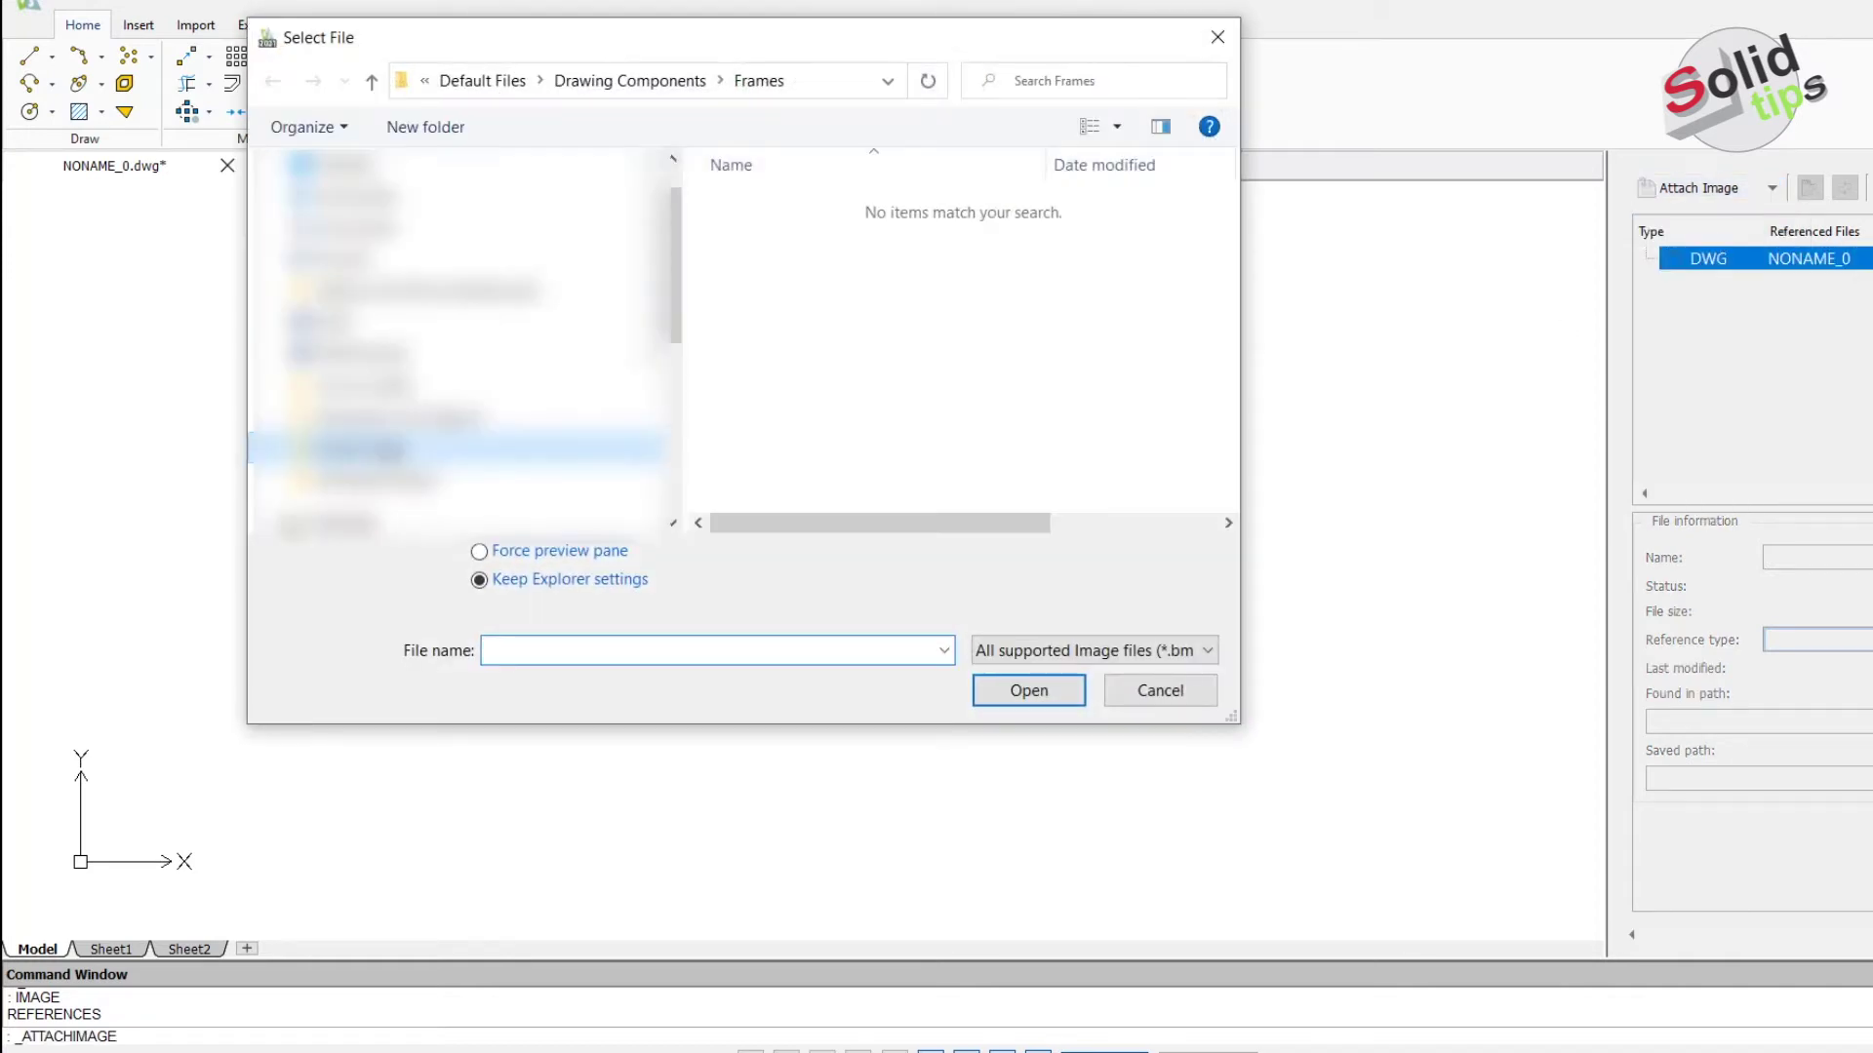
click(361, 446)
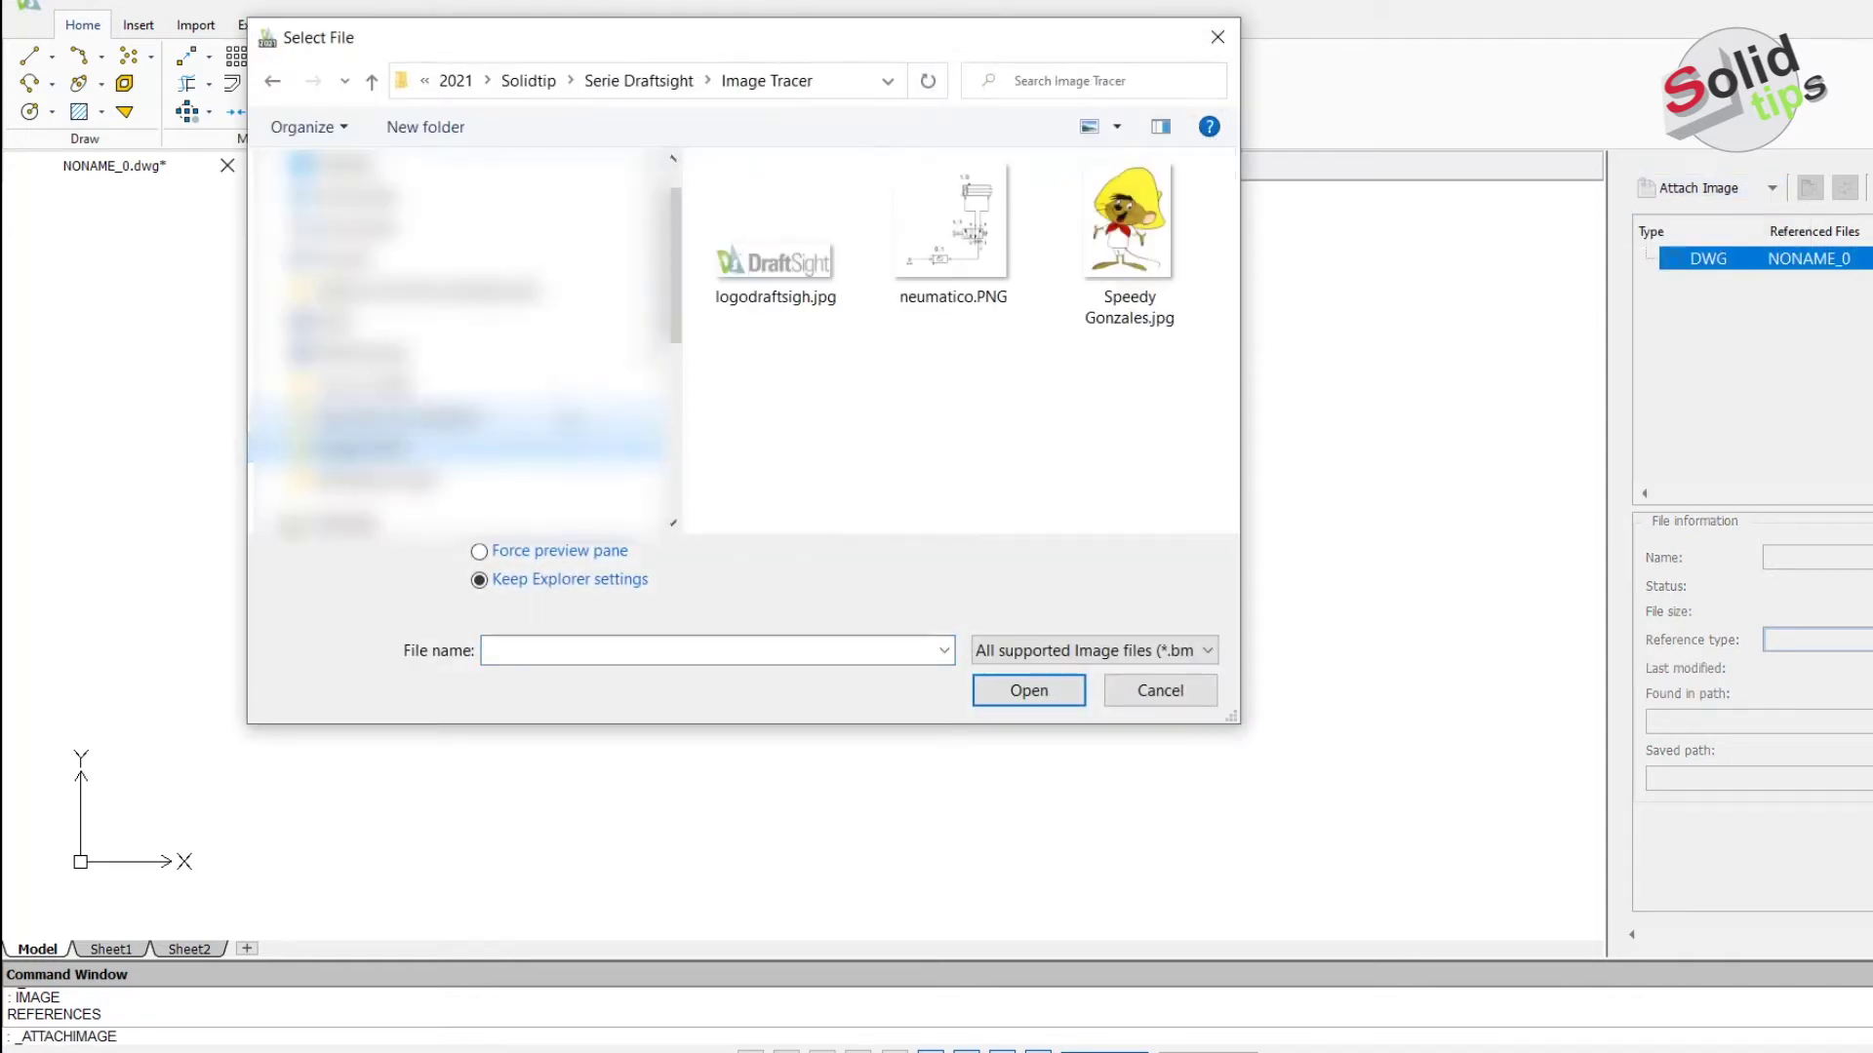
click(783, 271)
click(1004, 686)
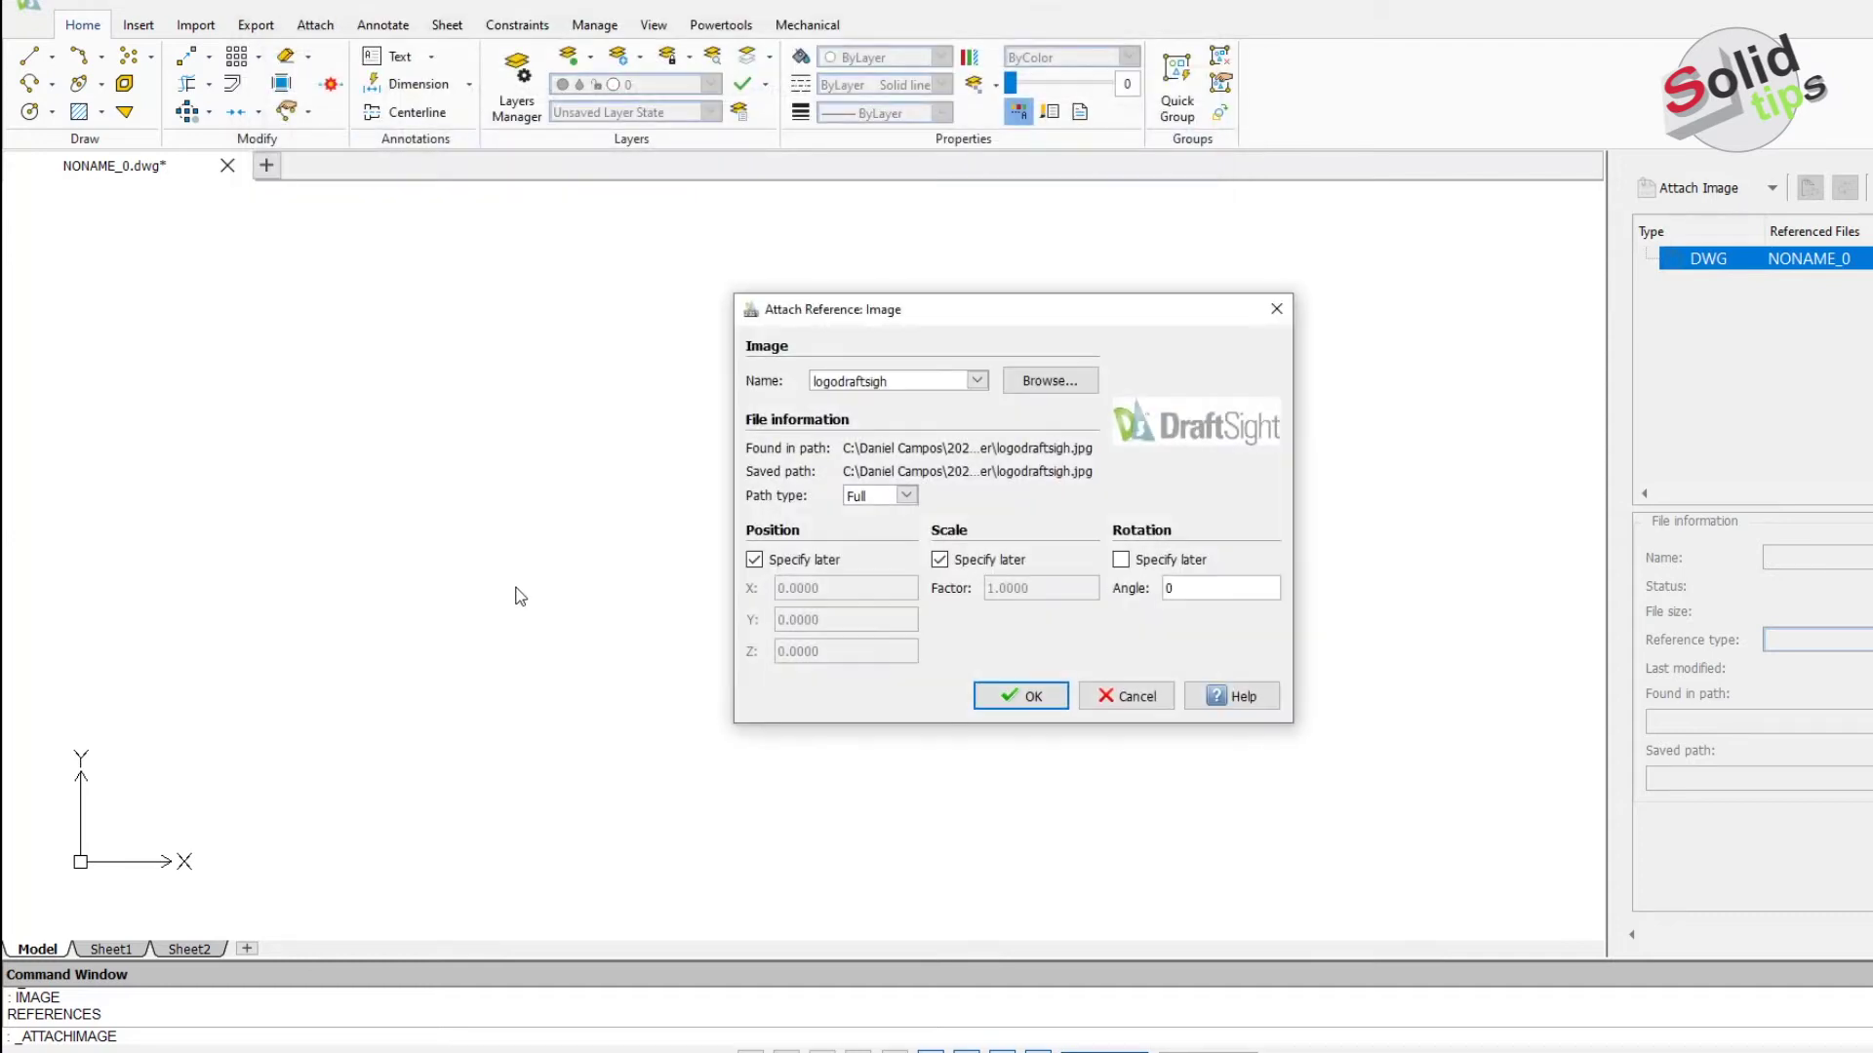
Attach the logo at scale 1.0000 and rotation 0, placing it just above the origin.
click(754, 561)
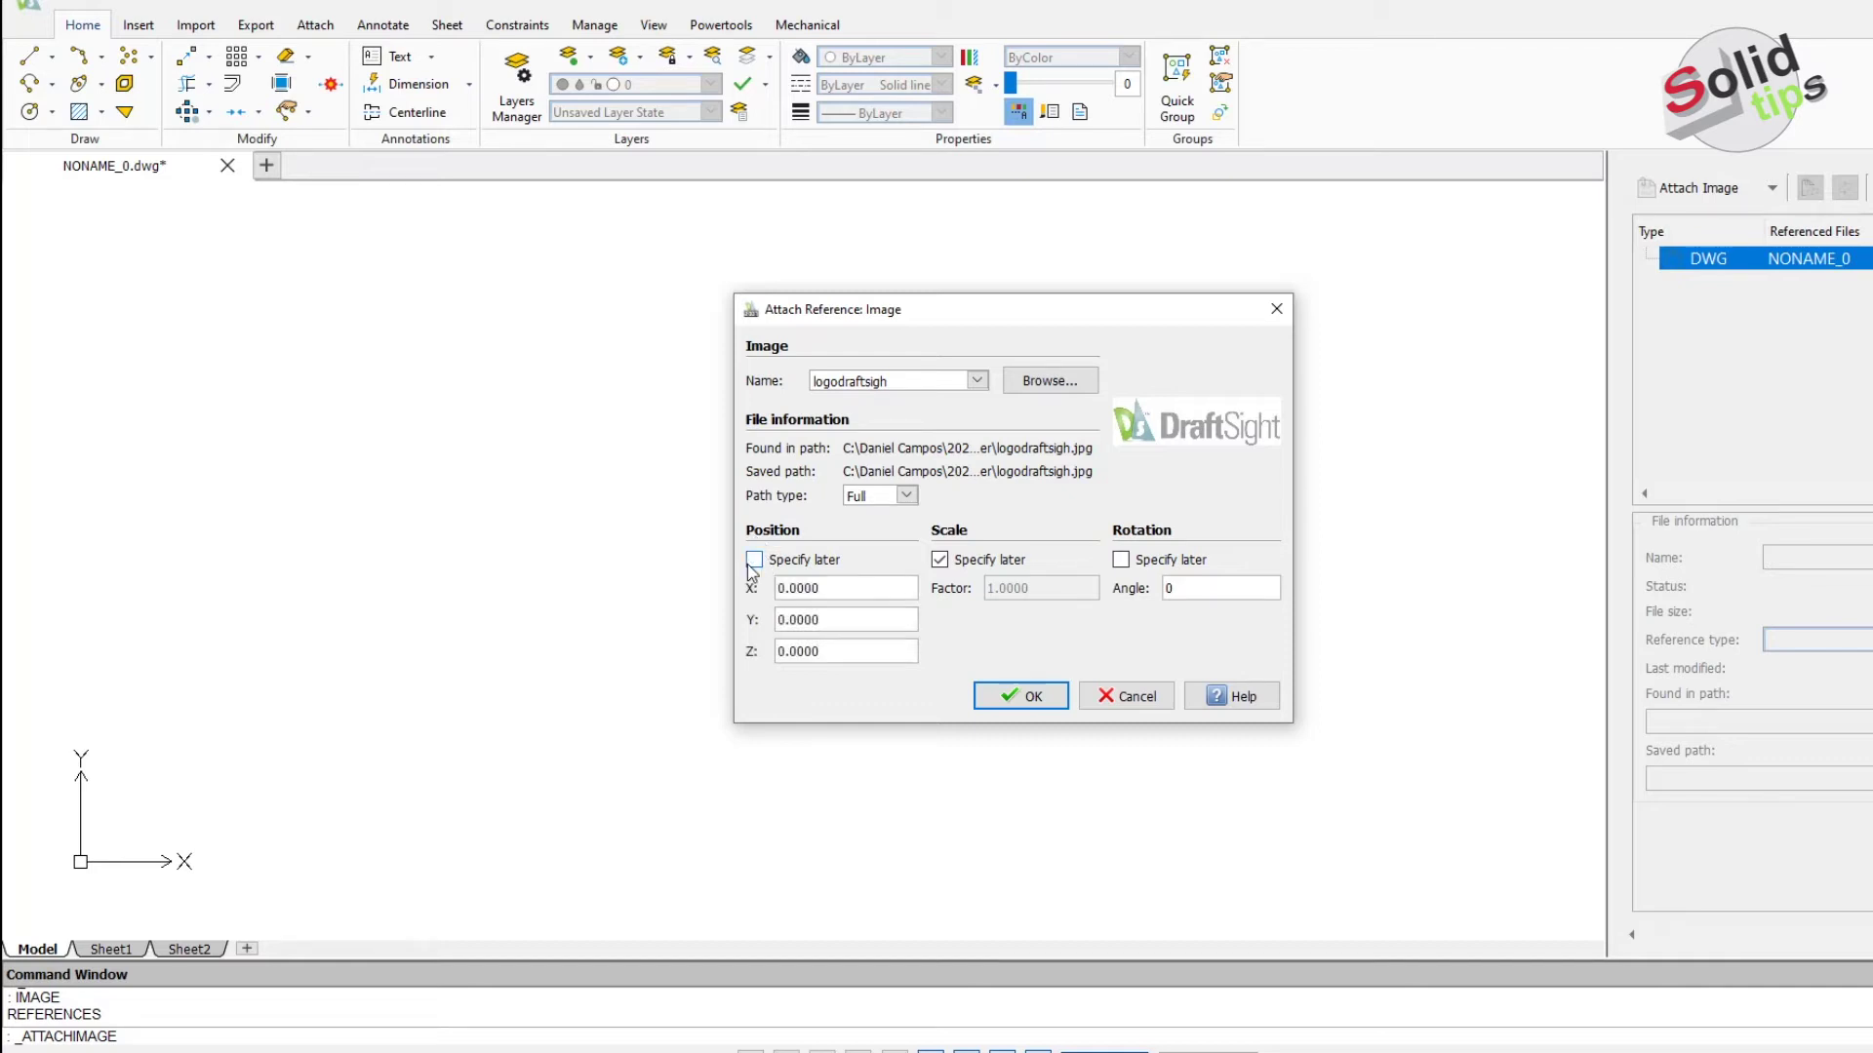
click(754, 562)
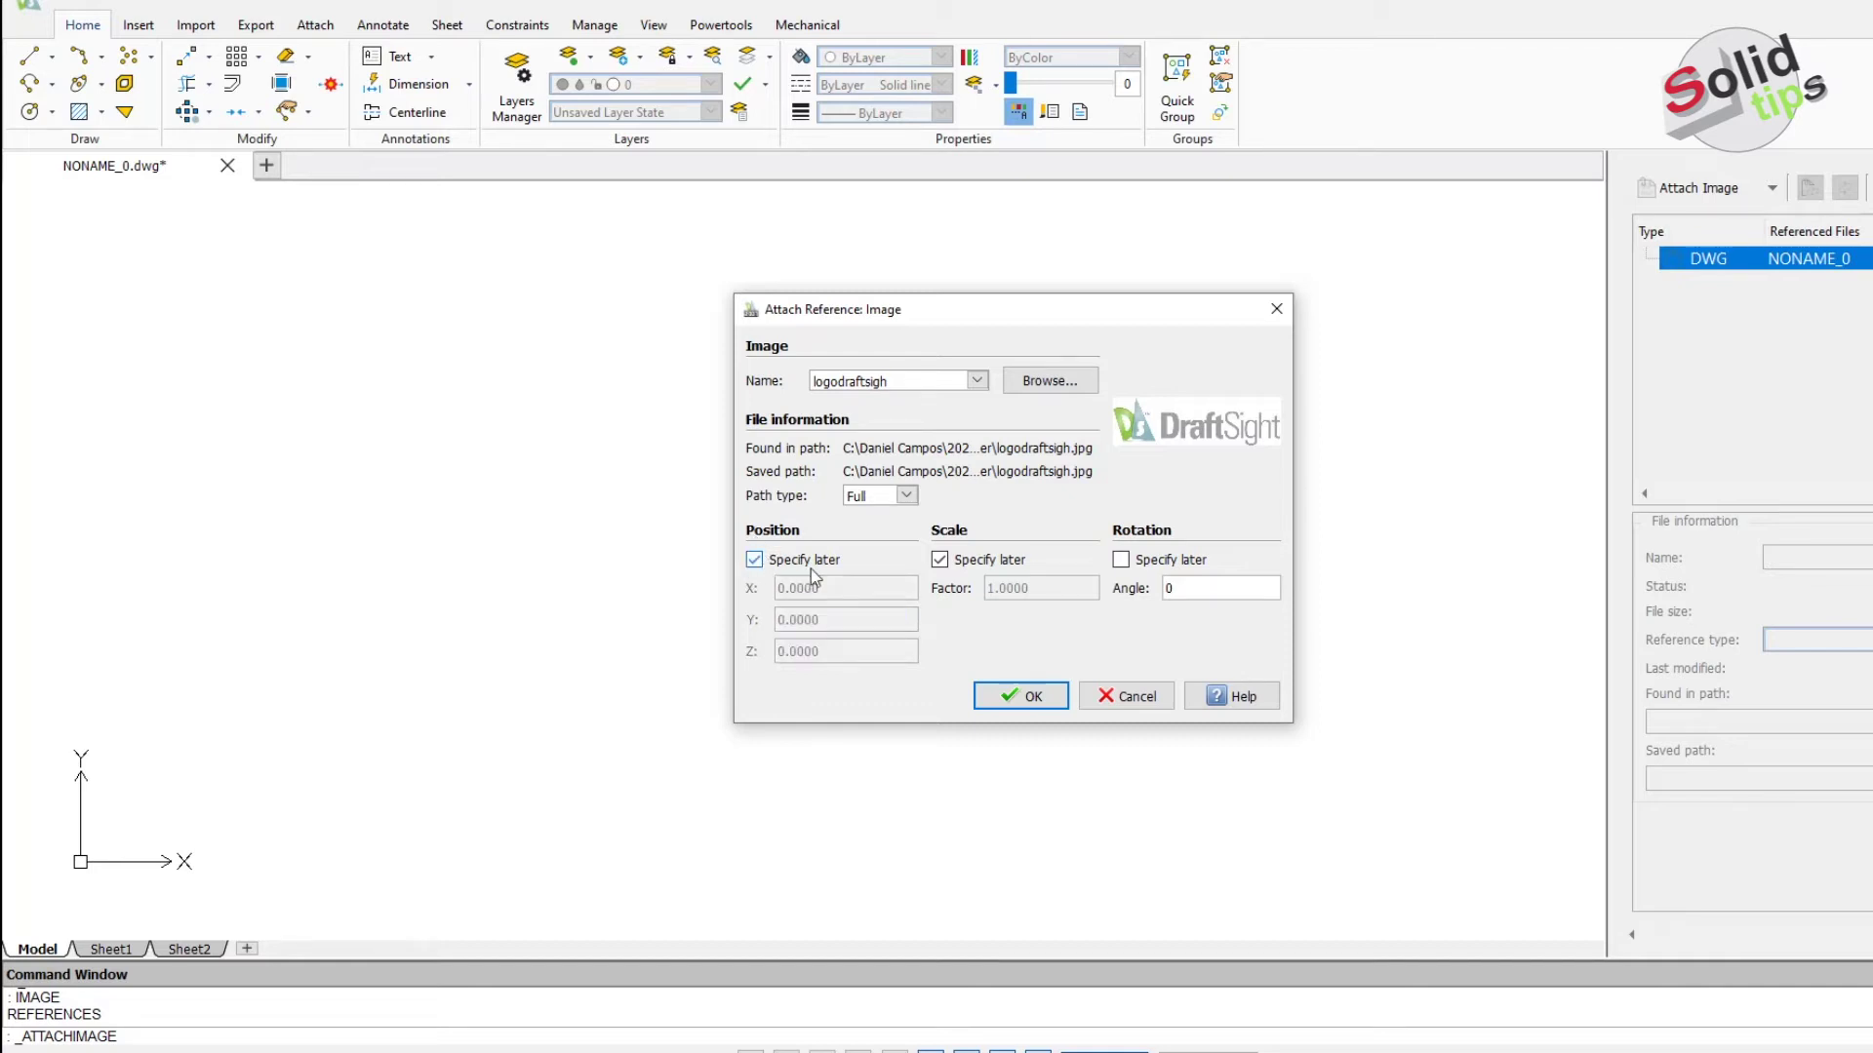
click(941, 561)
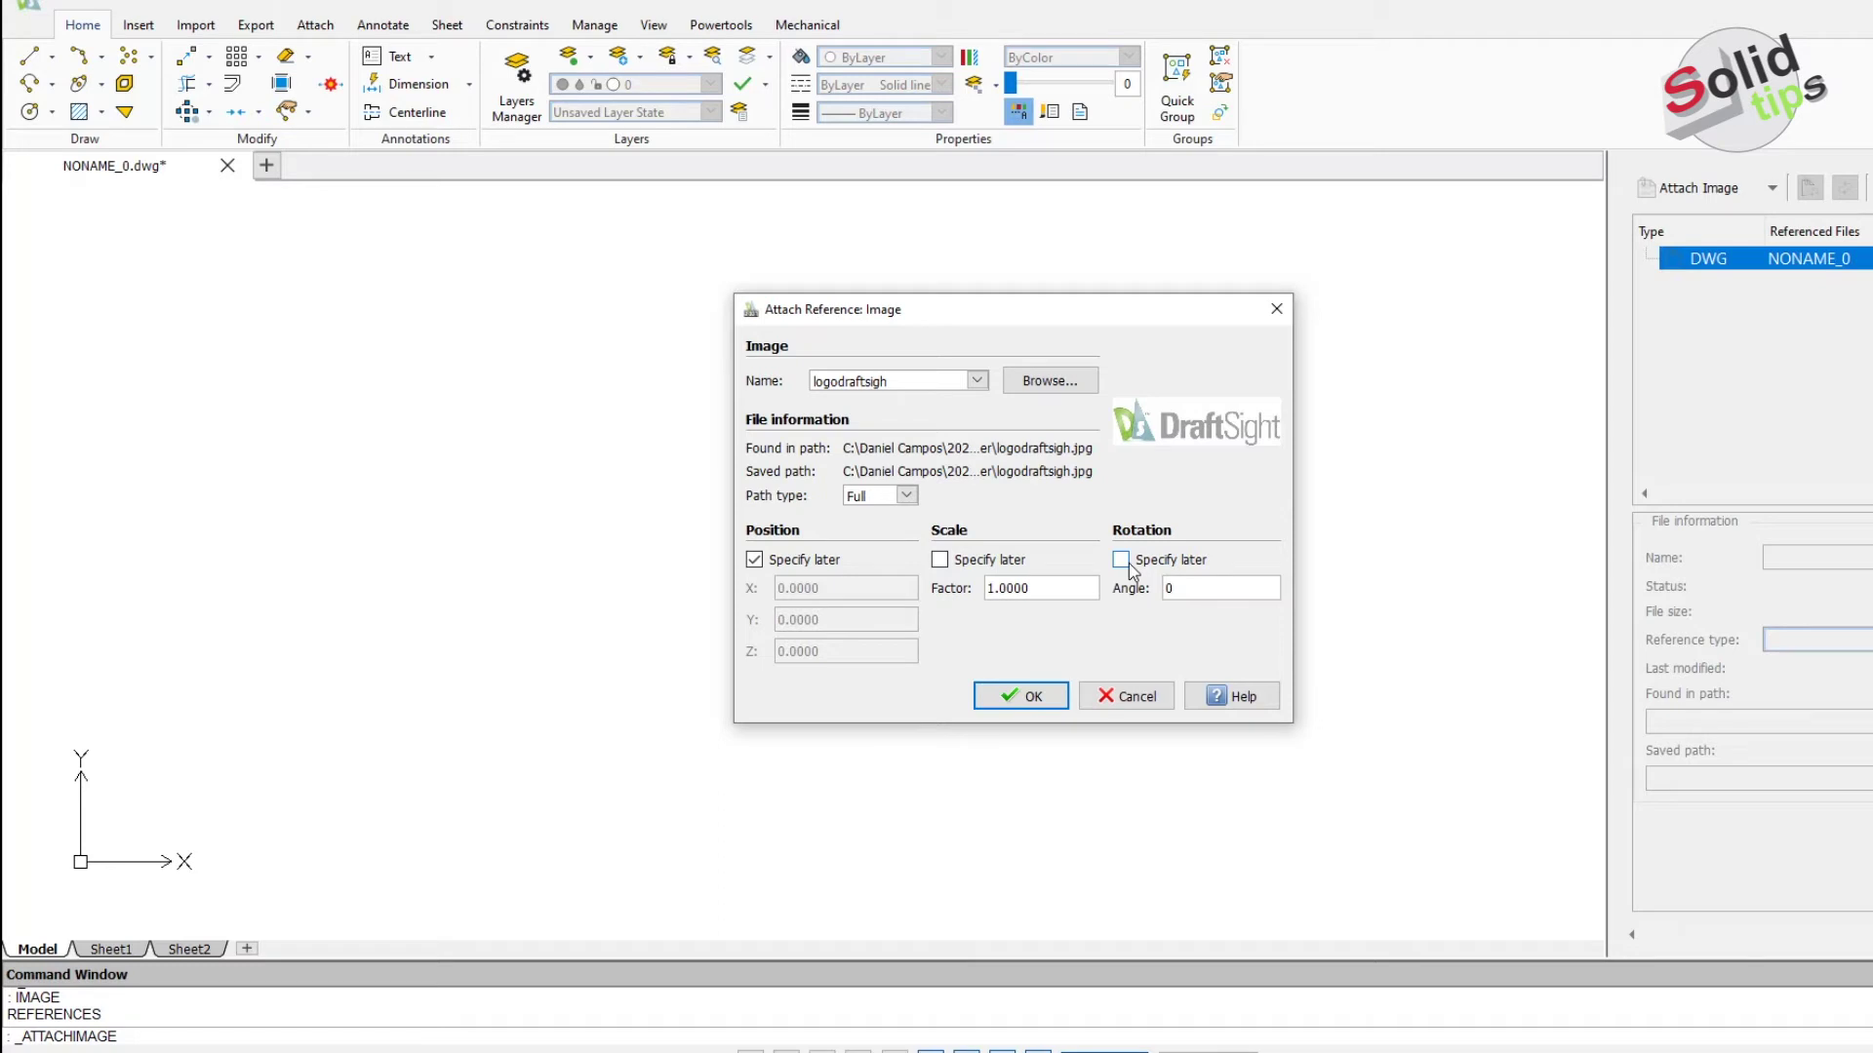
click(1129, 565)
click(1029, 697)
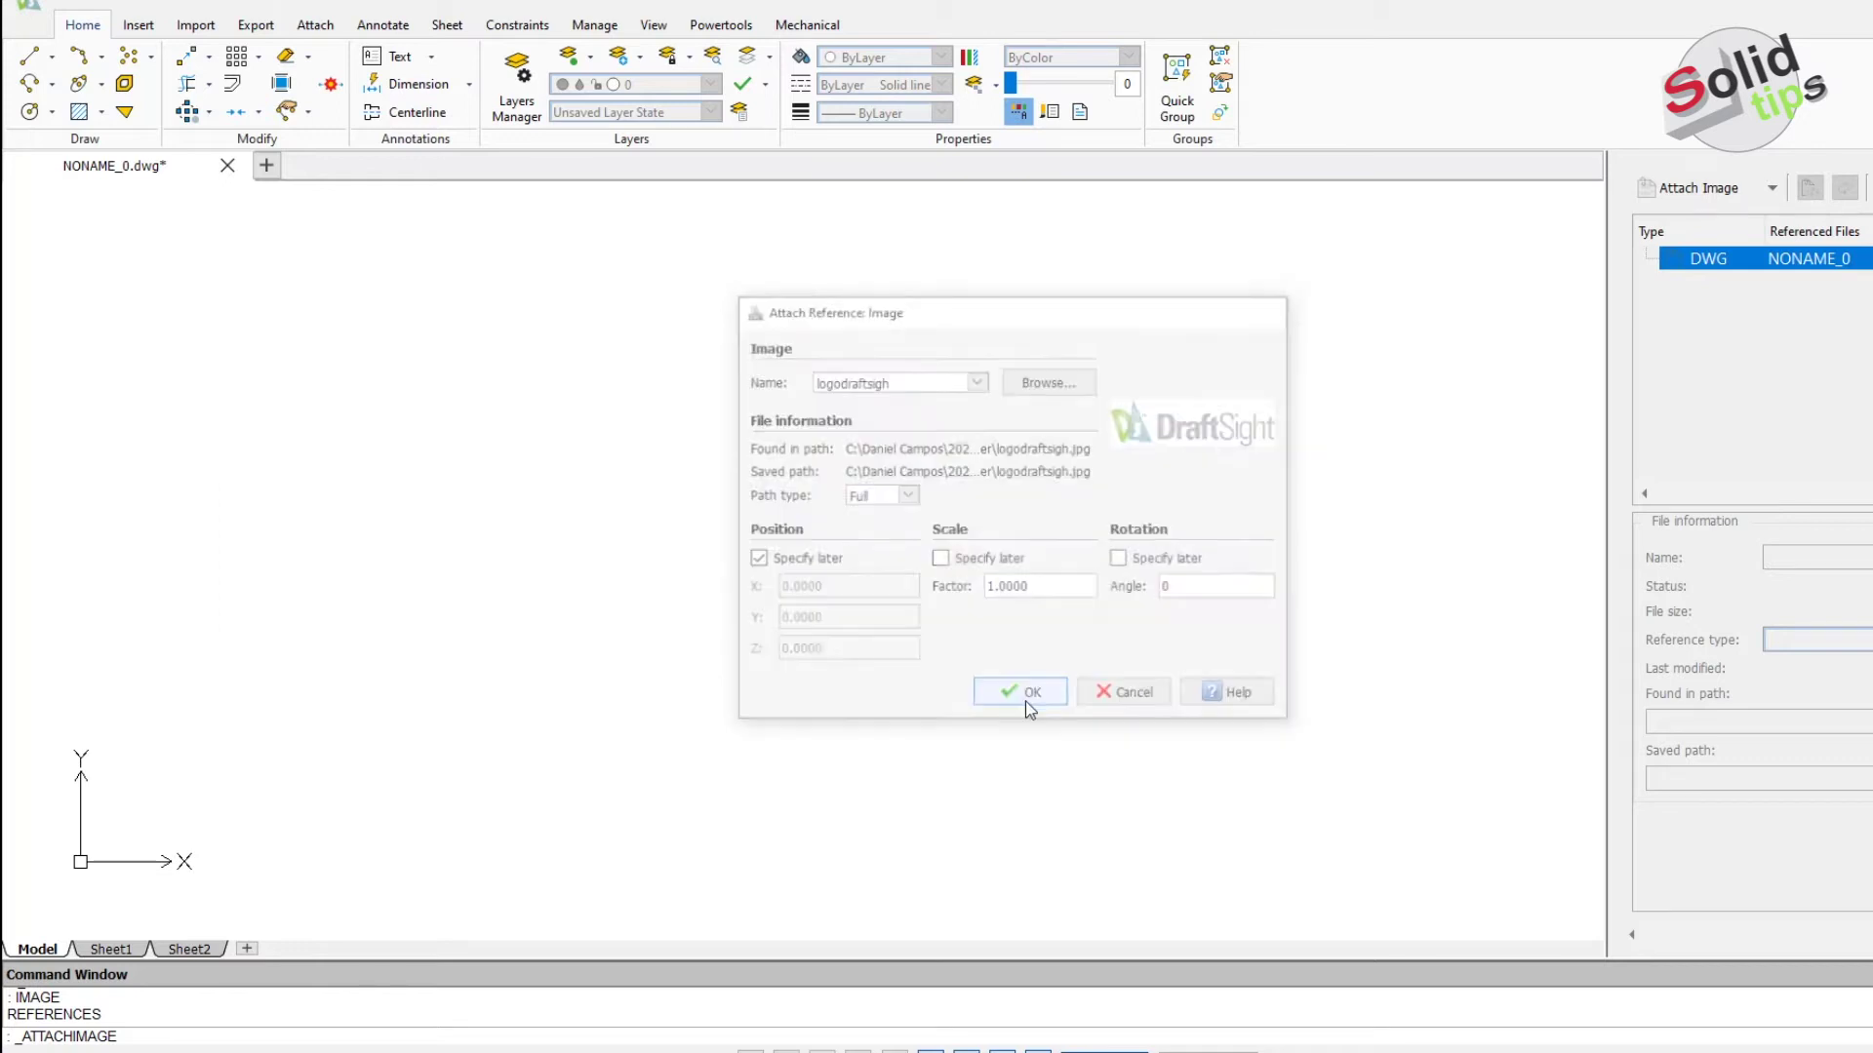
click(292, 760)
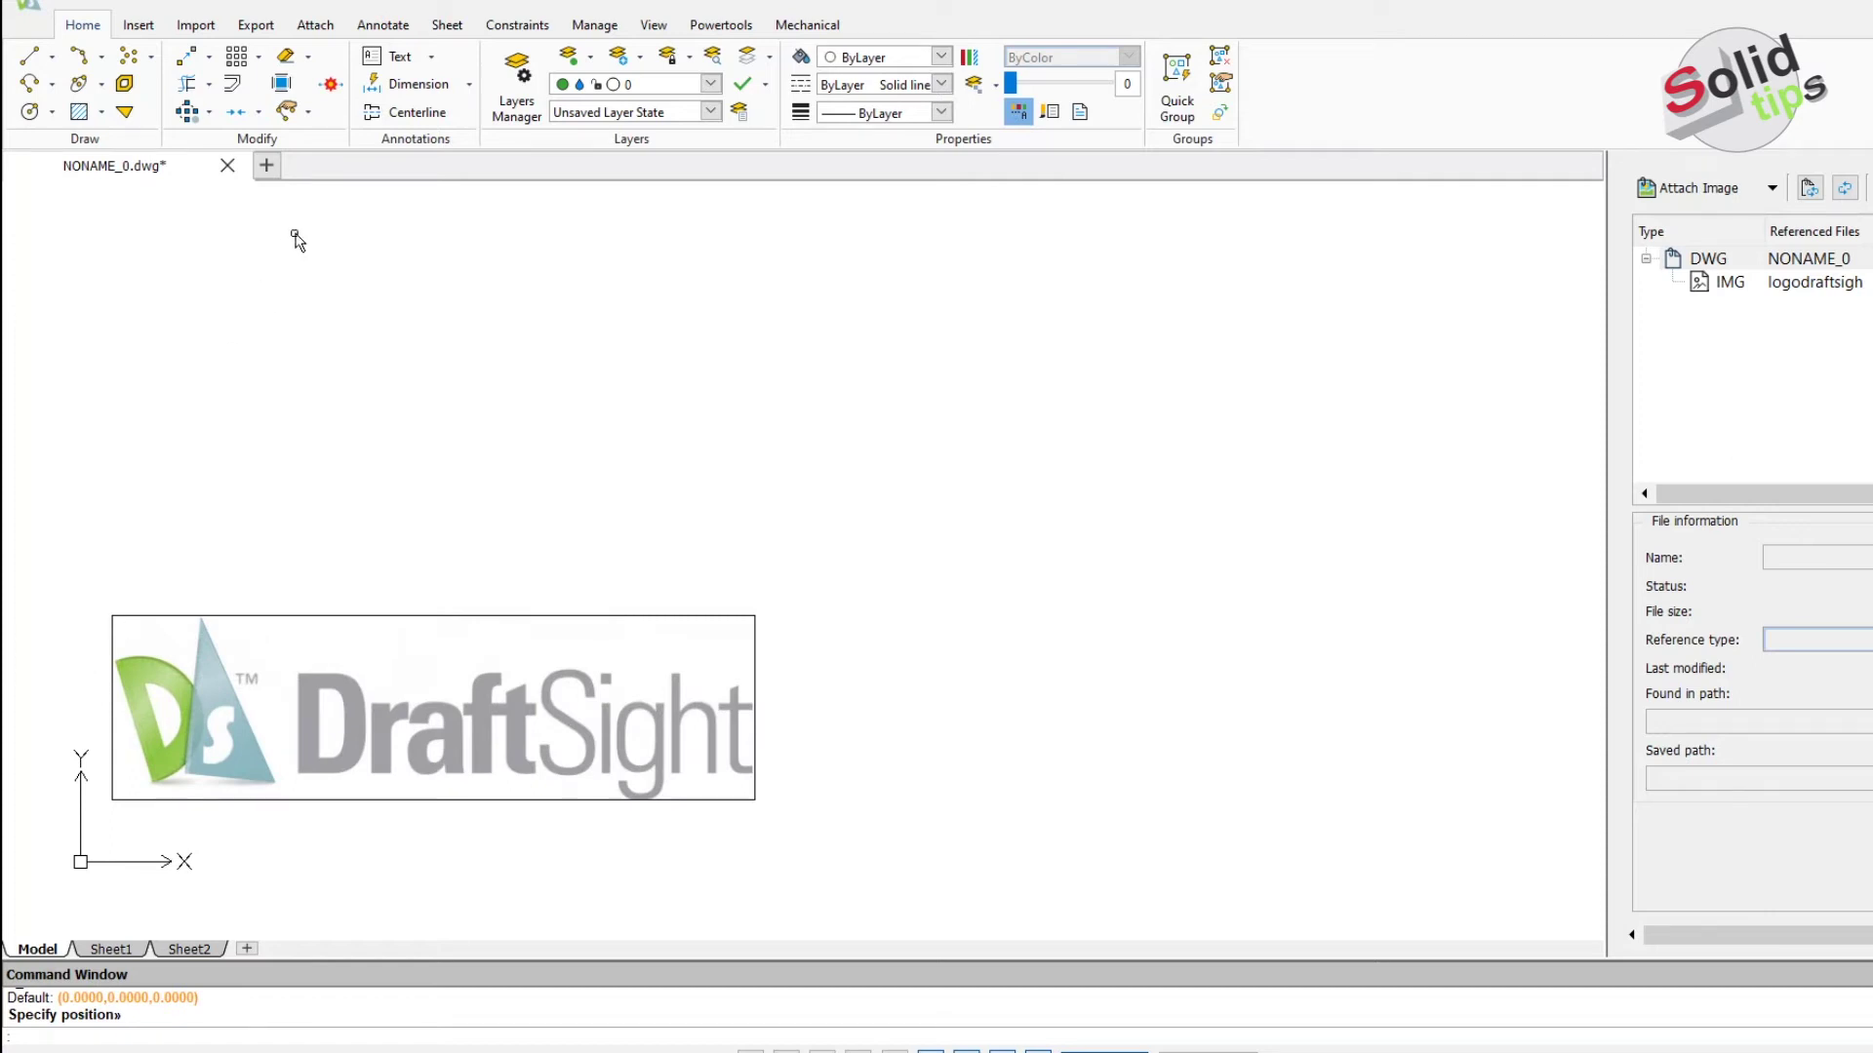
Run Powertools ImageTracer and box-select the whole DraftSight logo image from corner to corner.
click(715, 27)
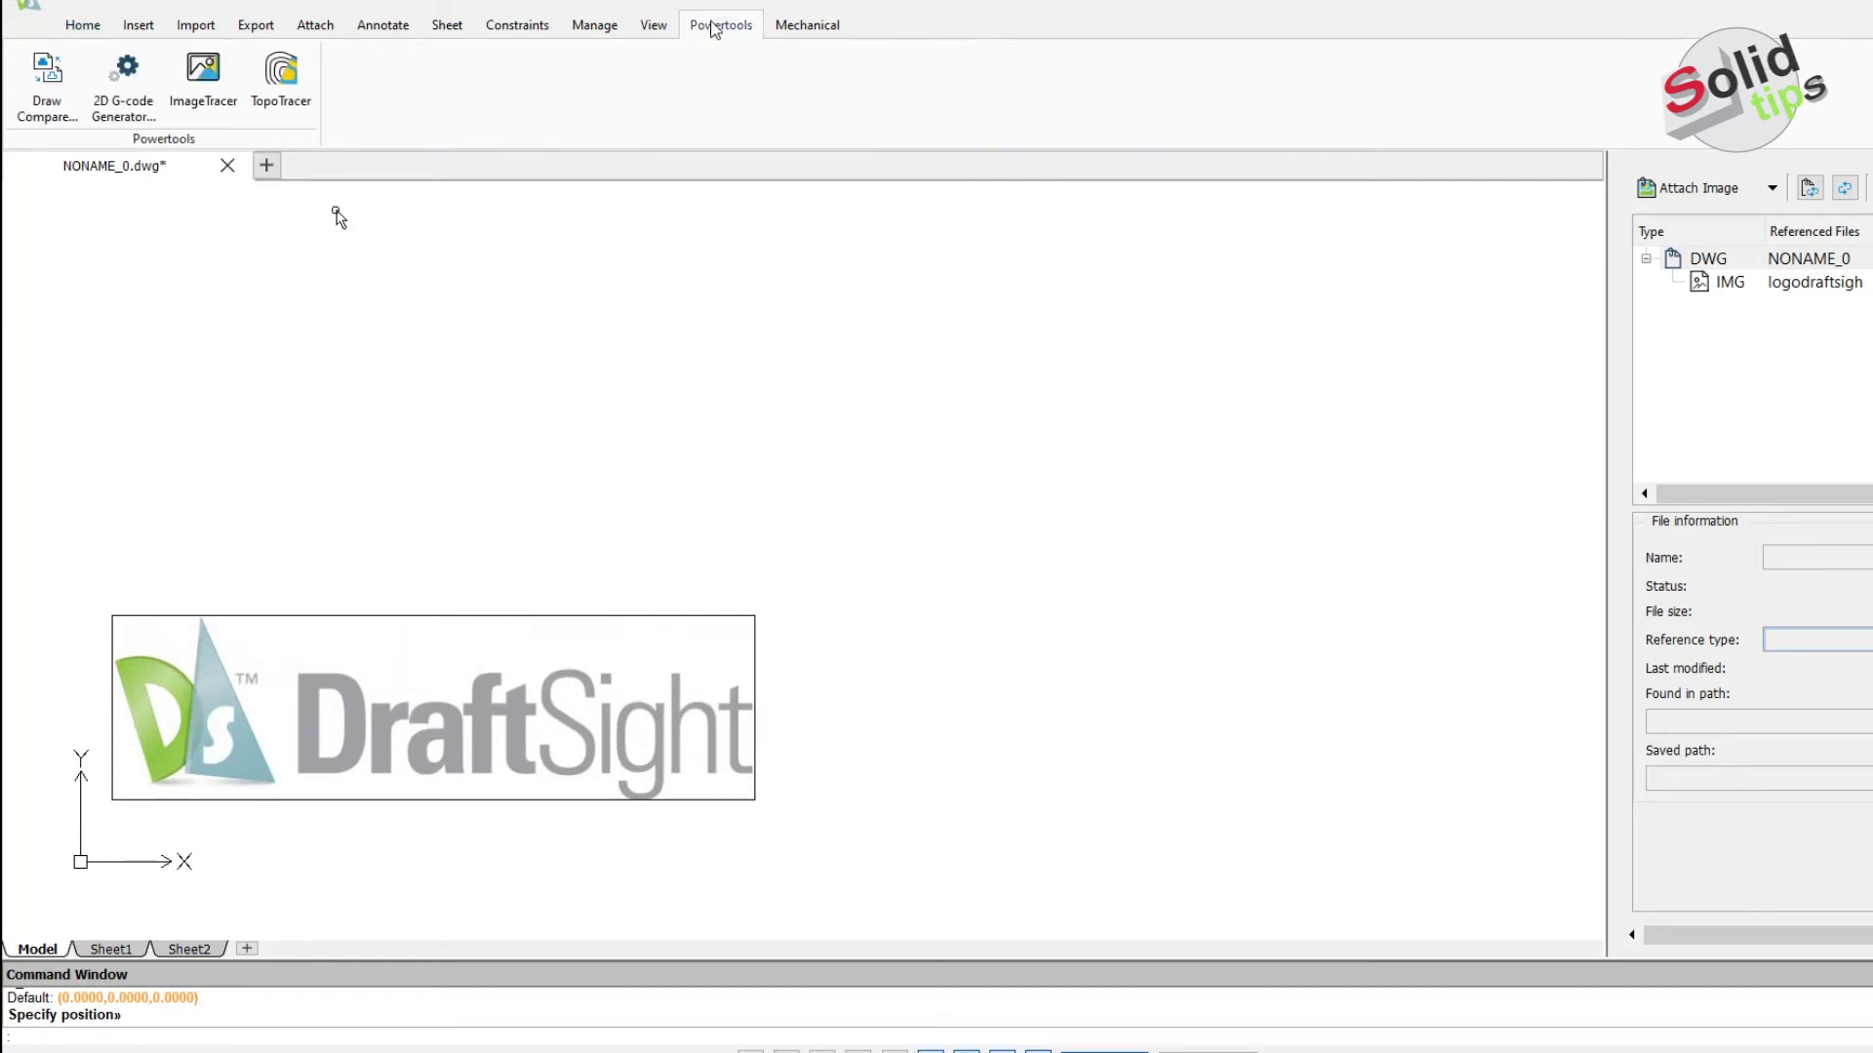
click(207, 90)
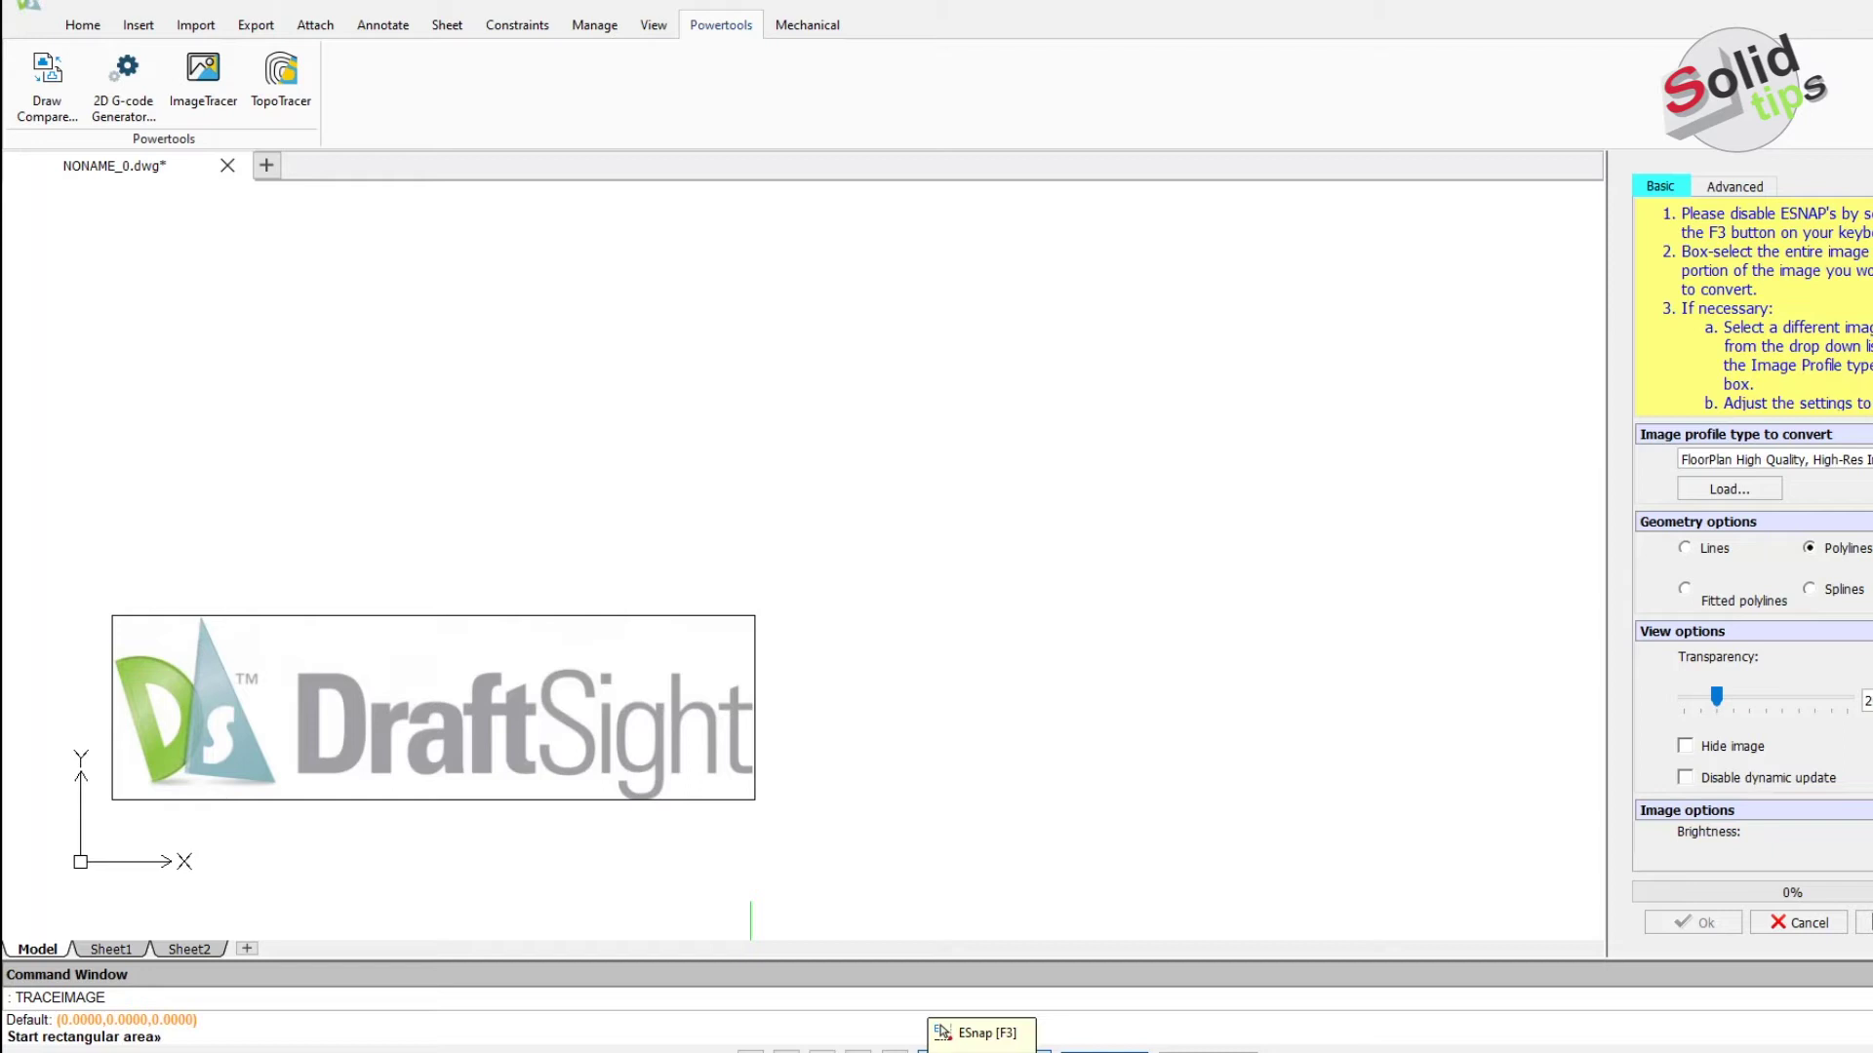
click(112, 615)
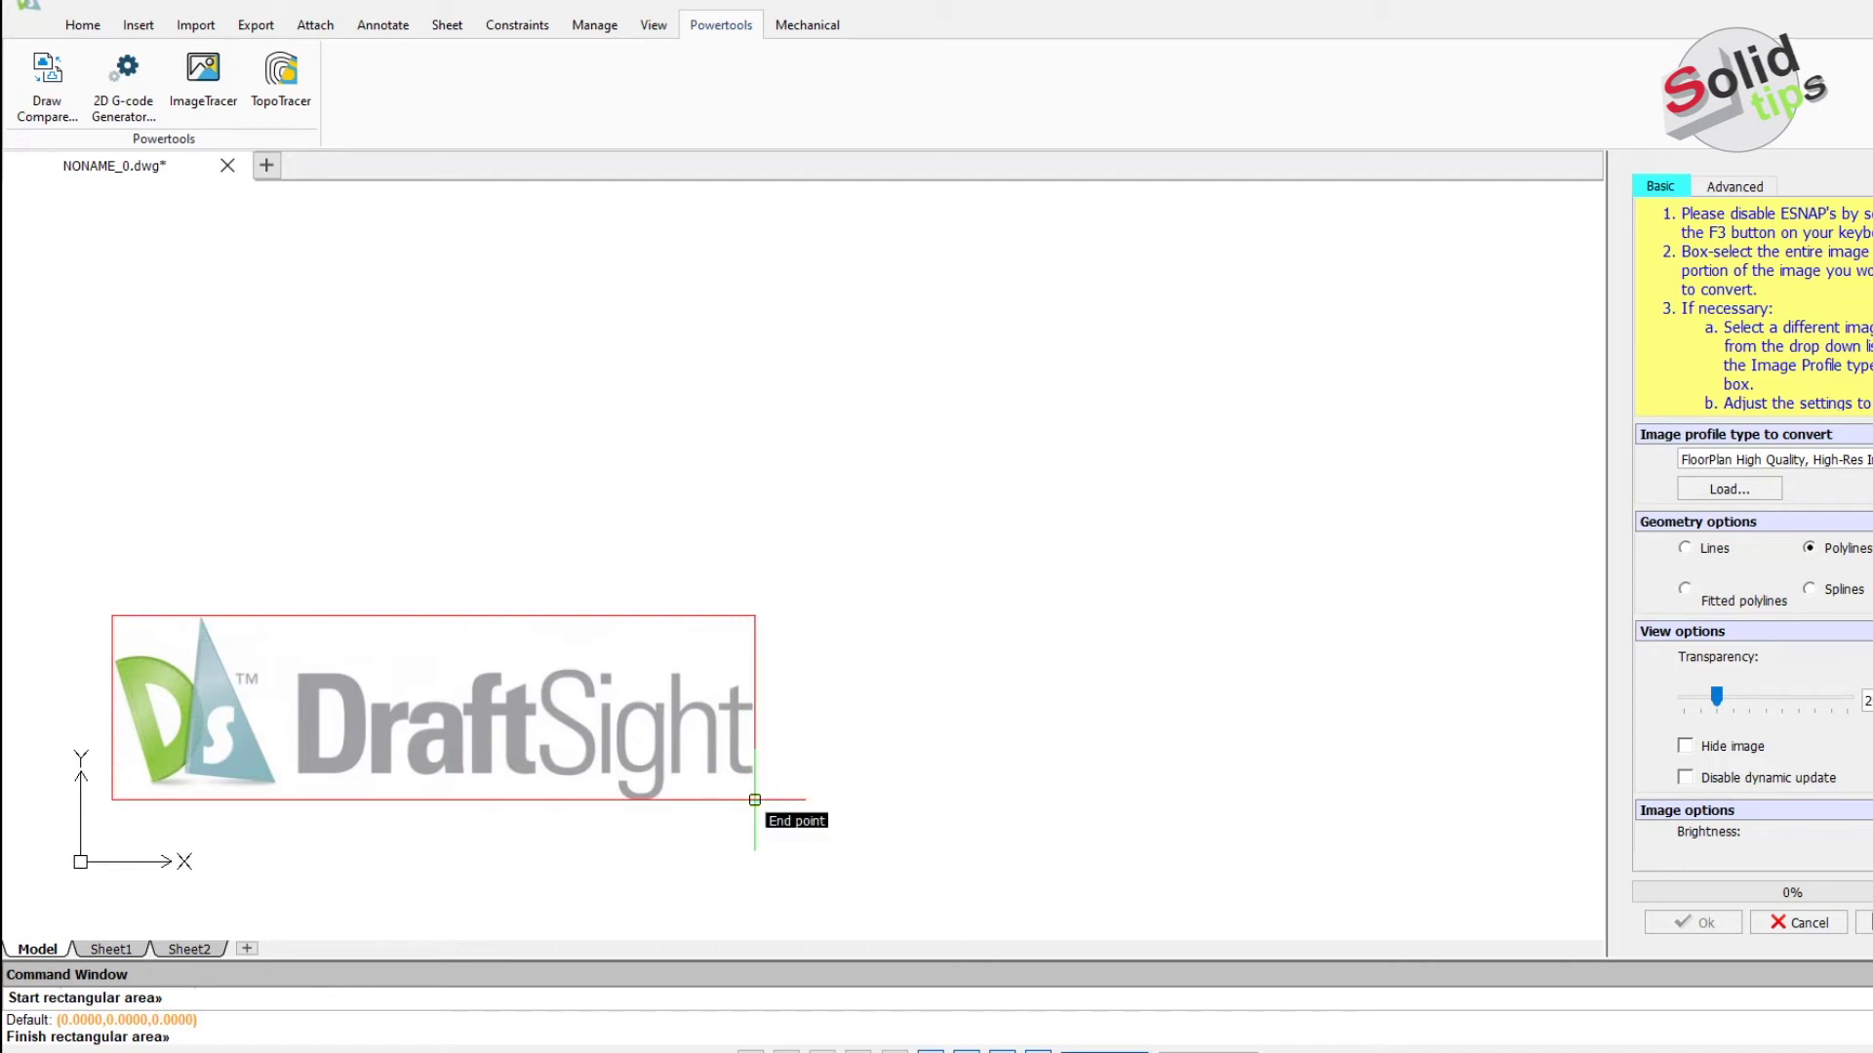
click(755, 799)
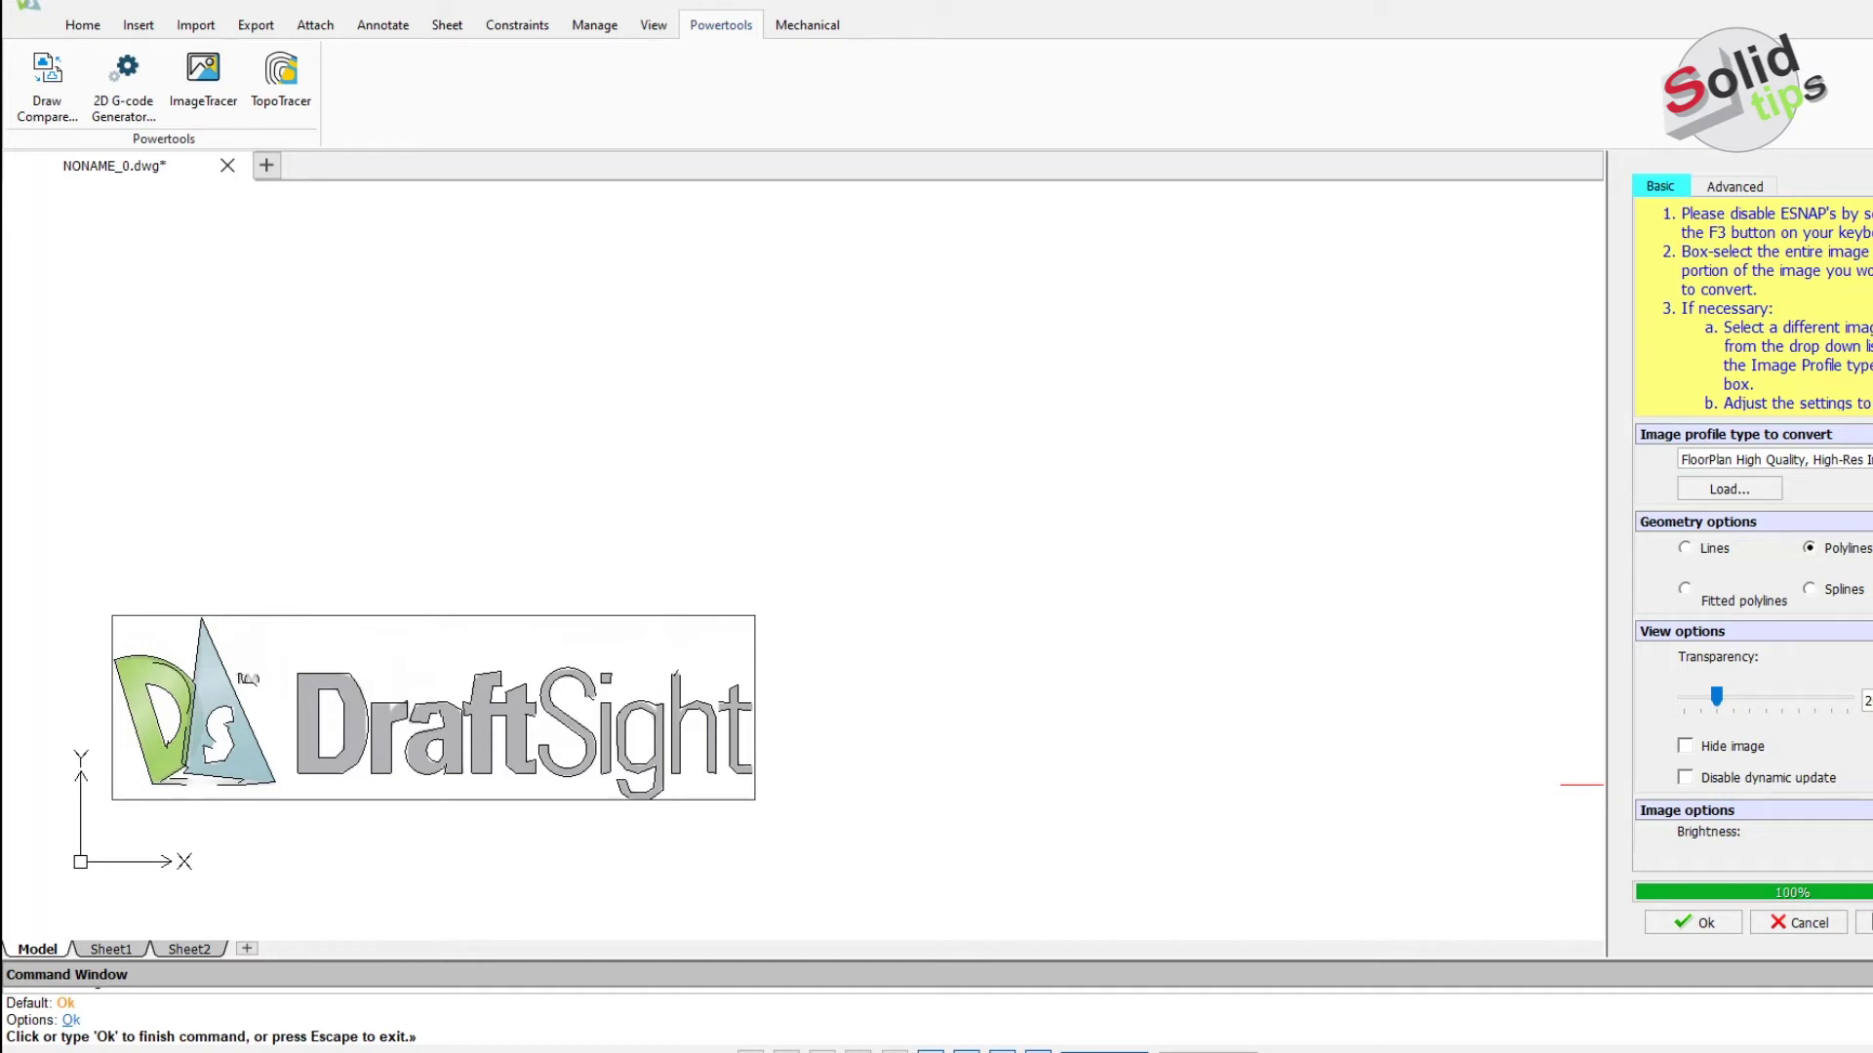
Switch the trace to the Logo profile, then test image transparency and hiding the raster.
click(1770, 460)
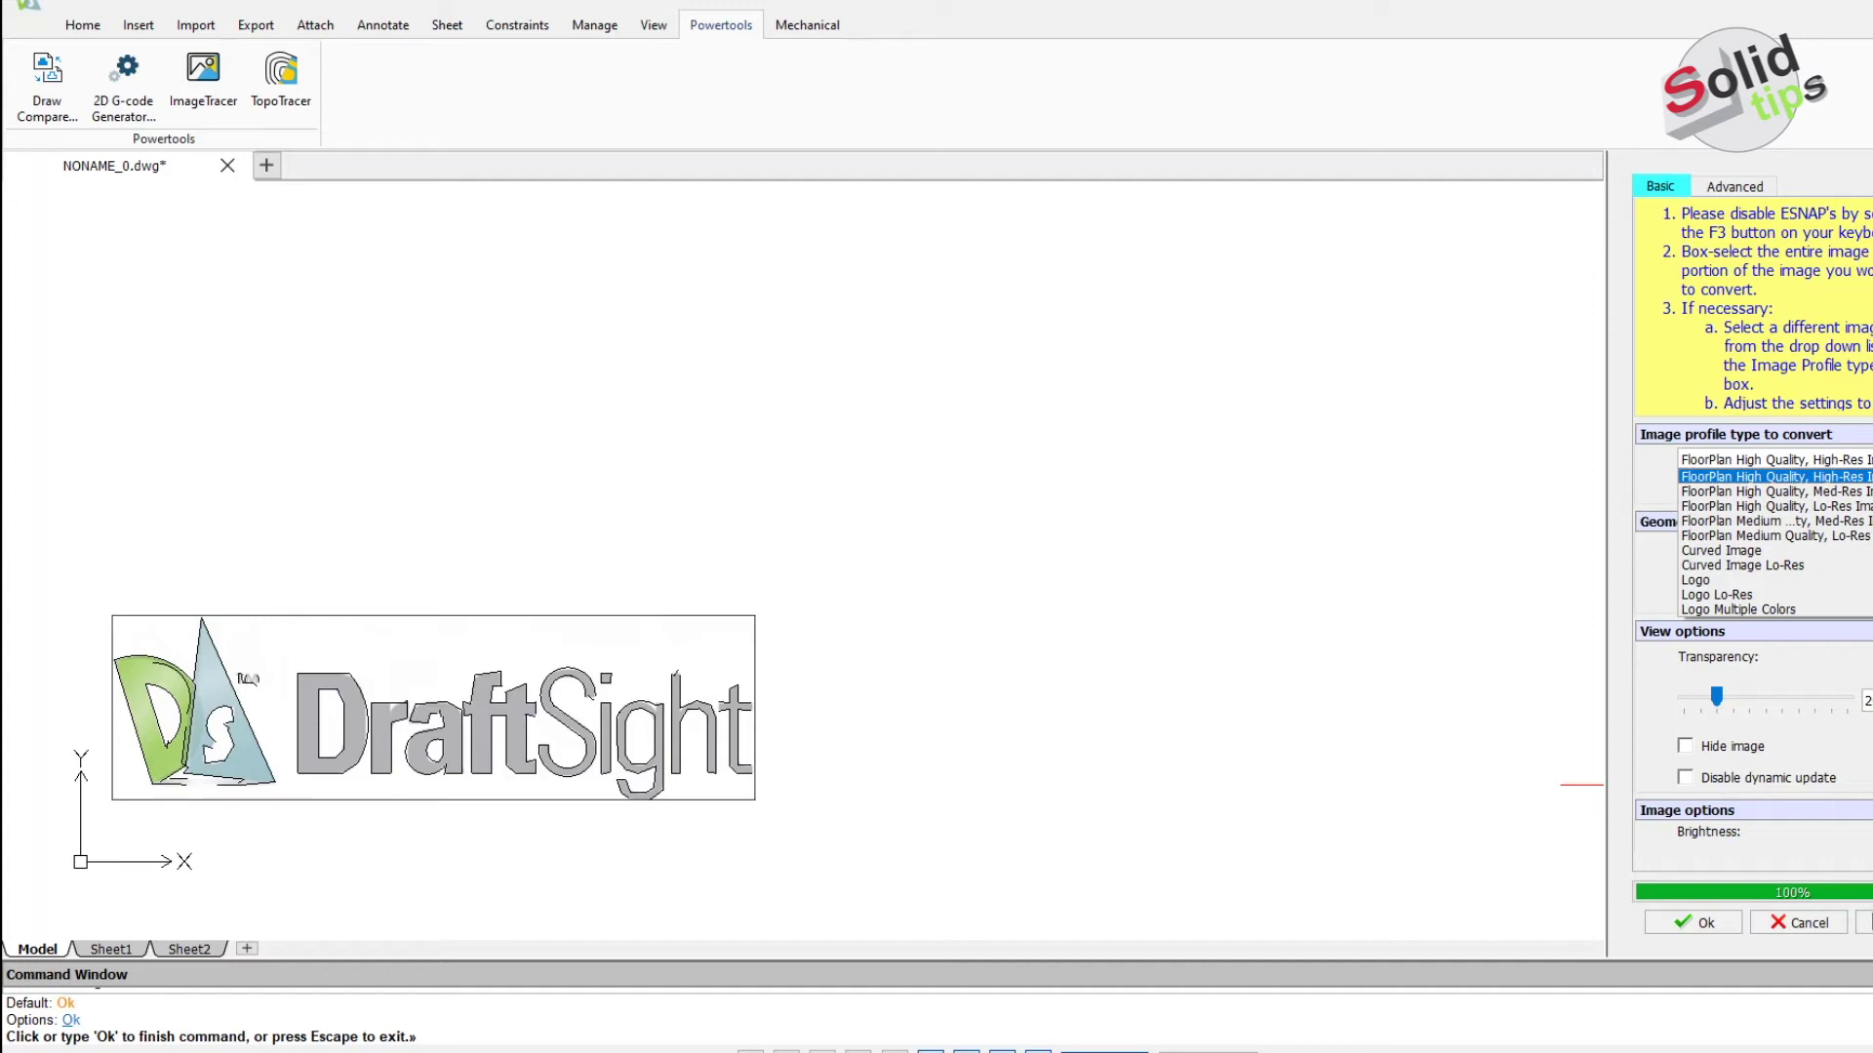
click(1716, 580)
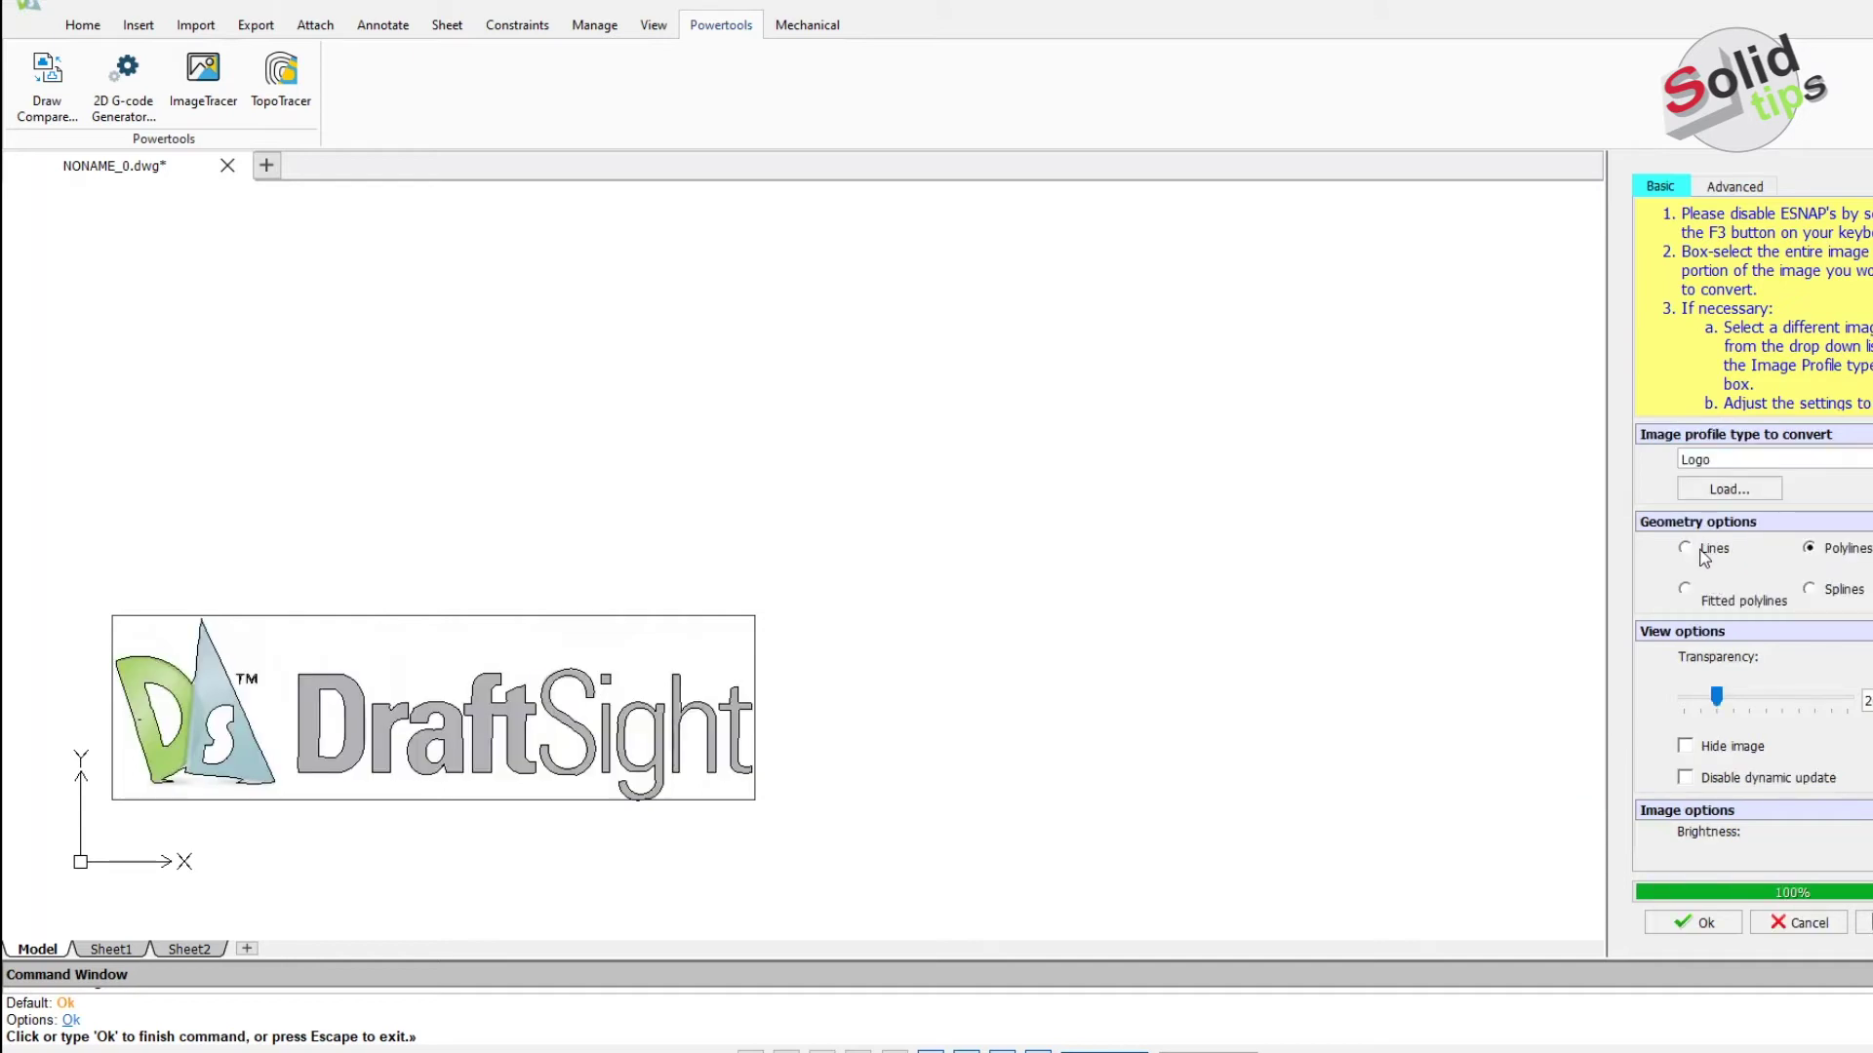
scroll(1752, 524, down, 3)
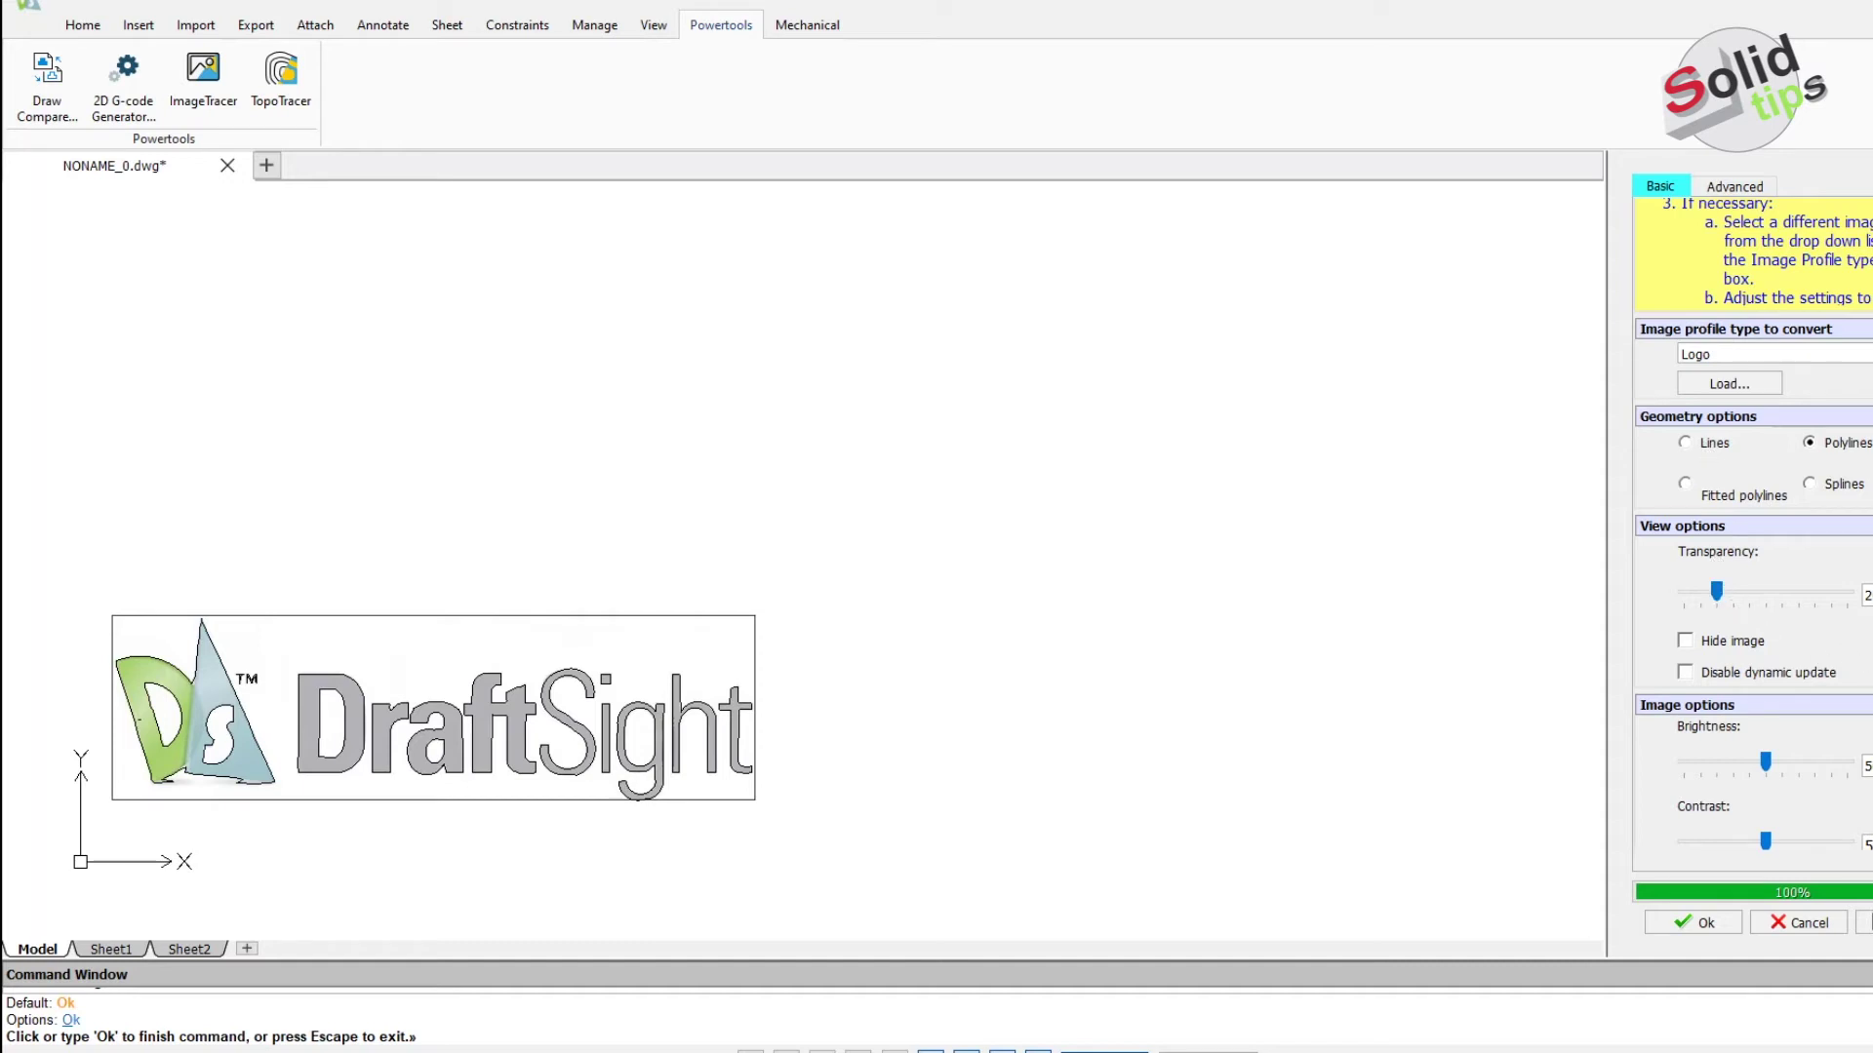
scroll(1752, 524, down, 2)
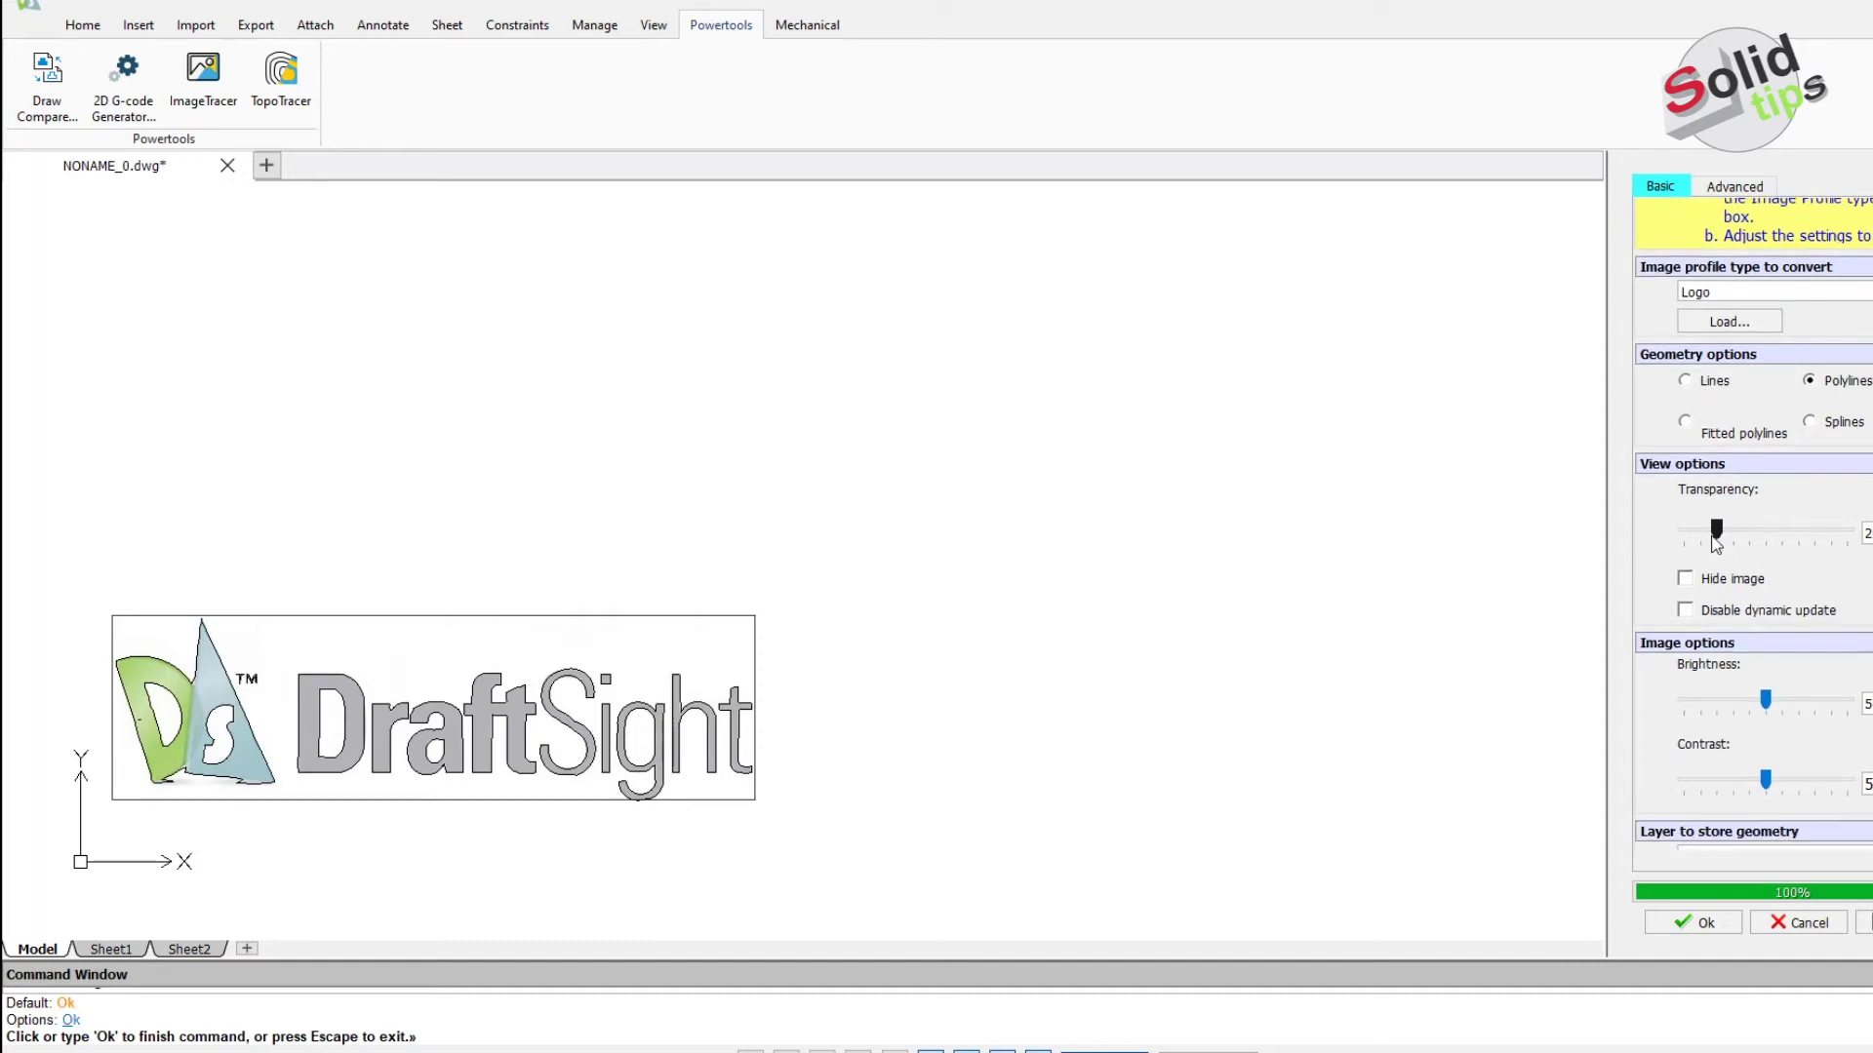
mouse_move(1720, 537)
mouse_down()
mouse_move(1844, 535)
mouse_move(1719, 531)
mouse_up()
click(1685, 579)
click(1685, 582)
scroll(1751, 663, down, 1)
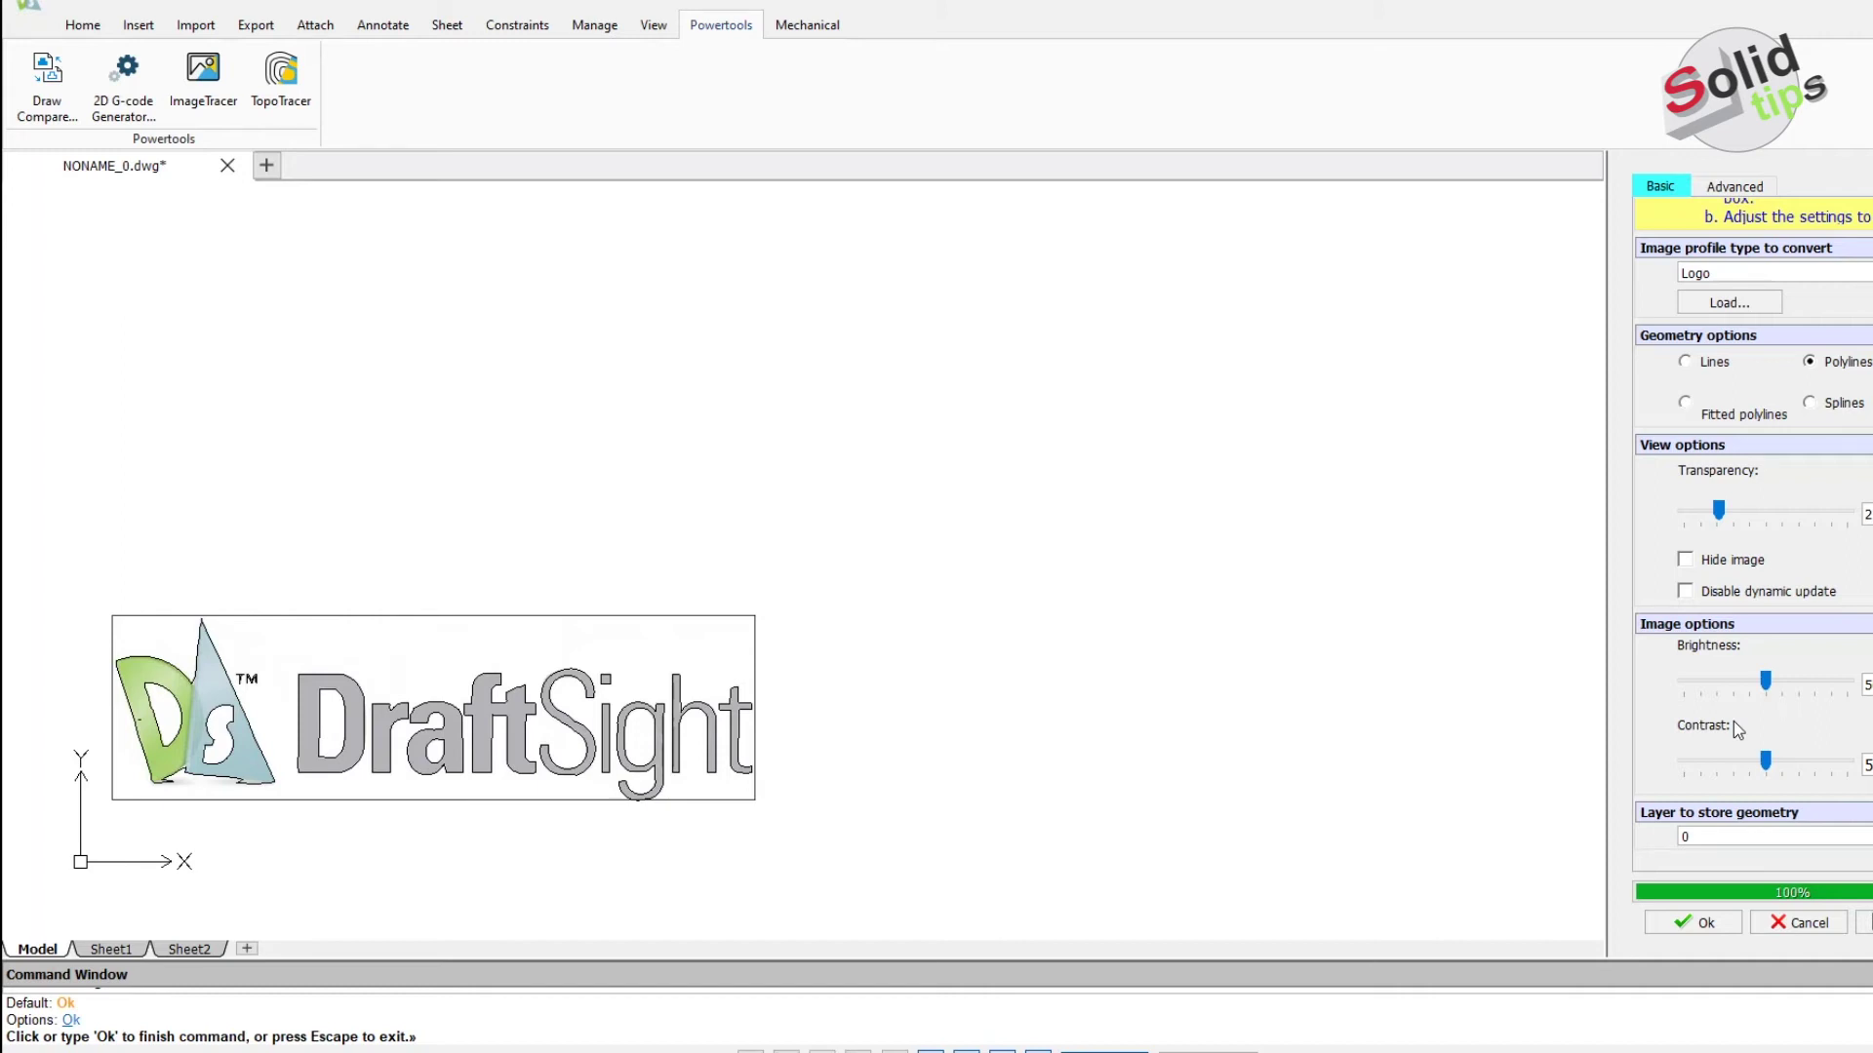
Expand the Detection, Post process and Smoothness options on the tracer's Advanced tab.
click(1734, 187)
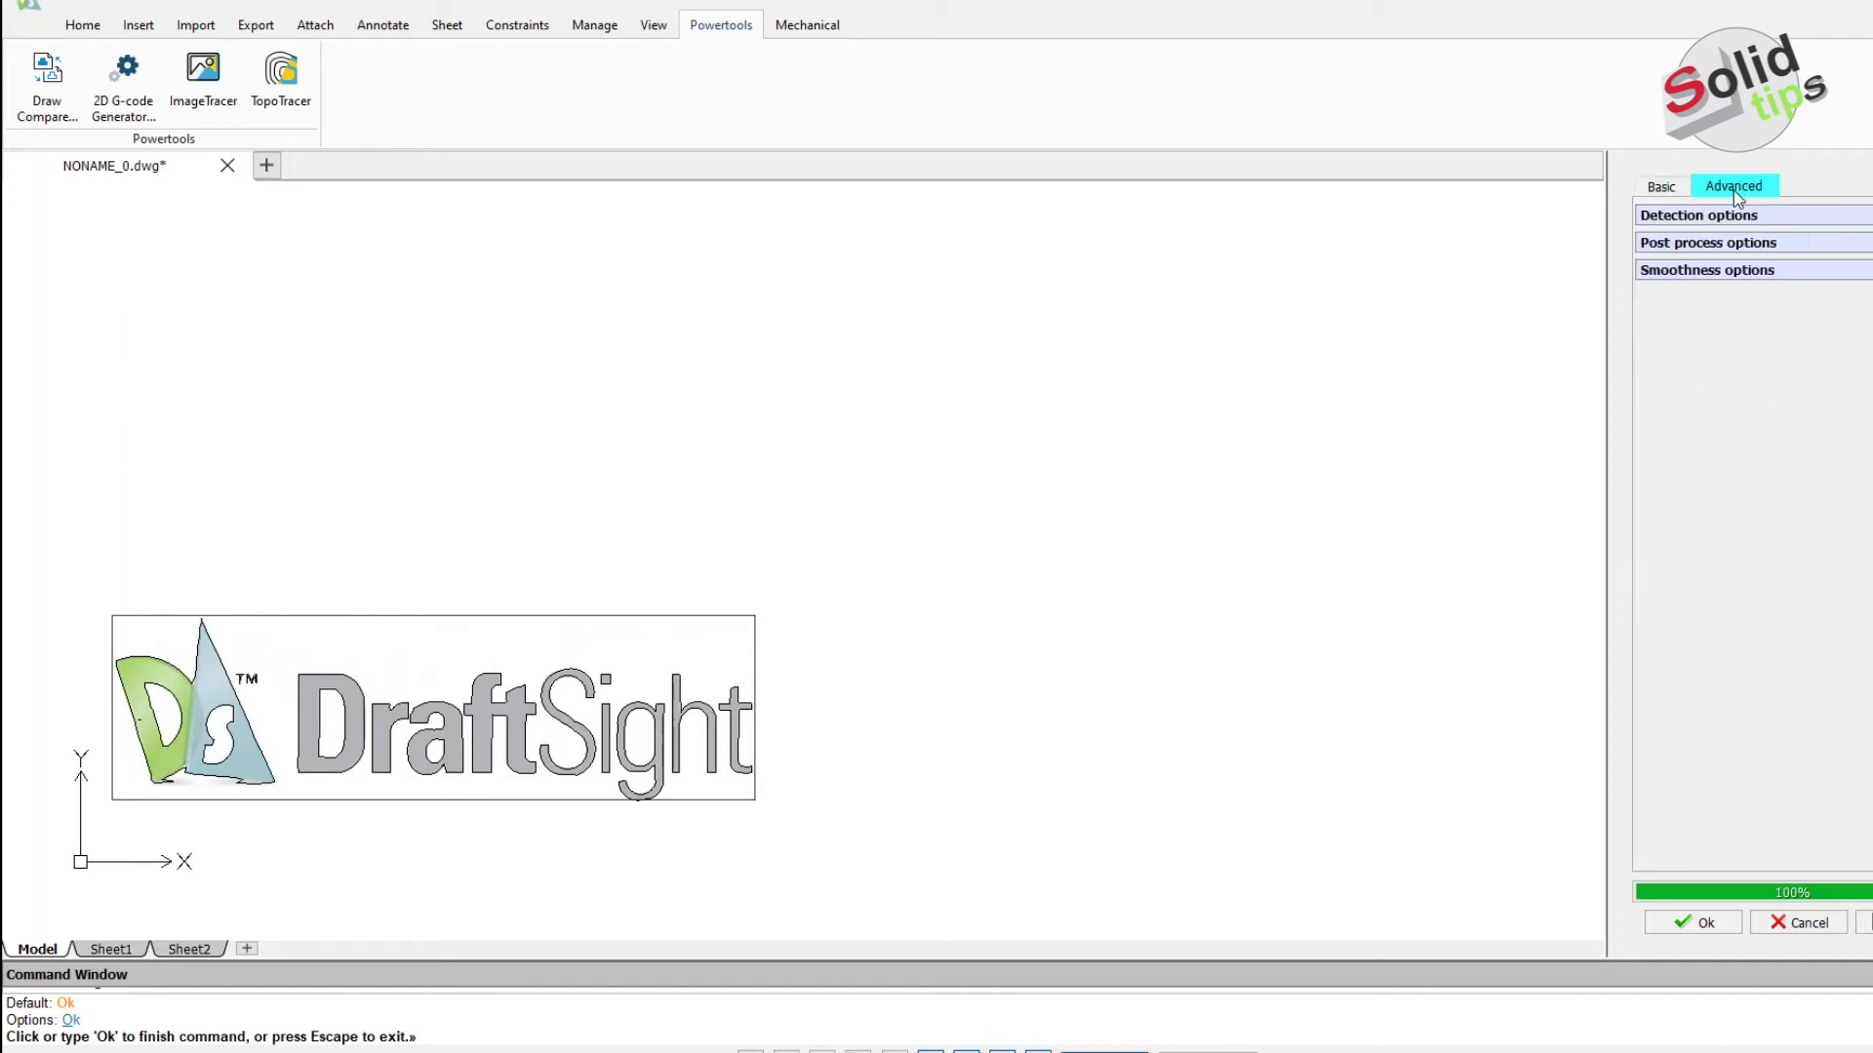
click(1722, 220)
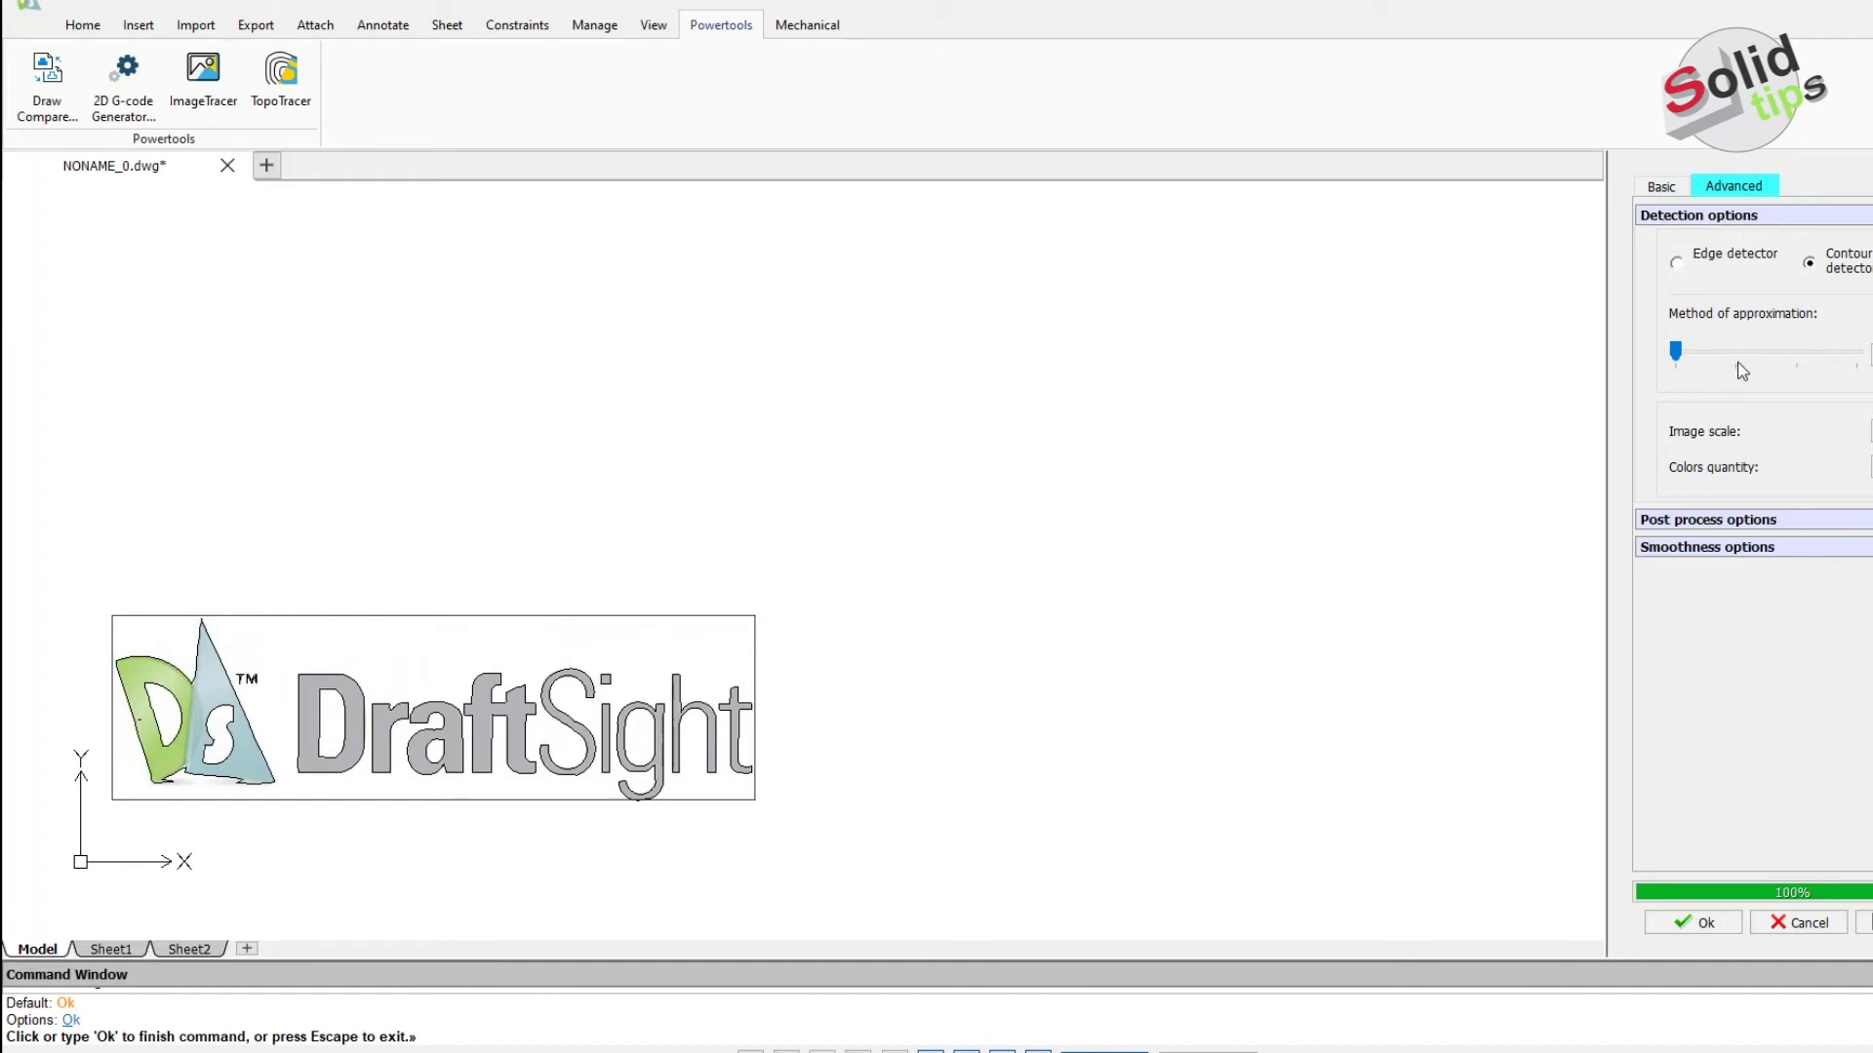
click(1715, 520)
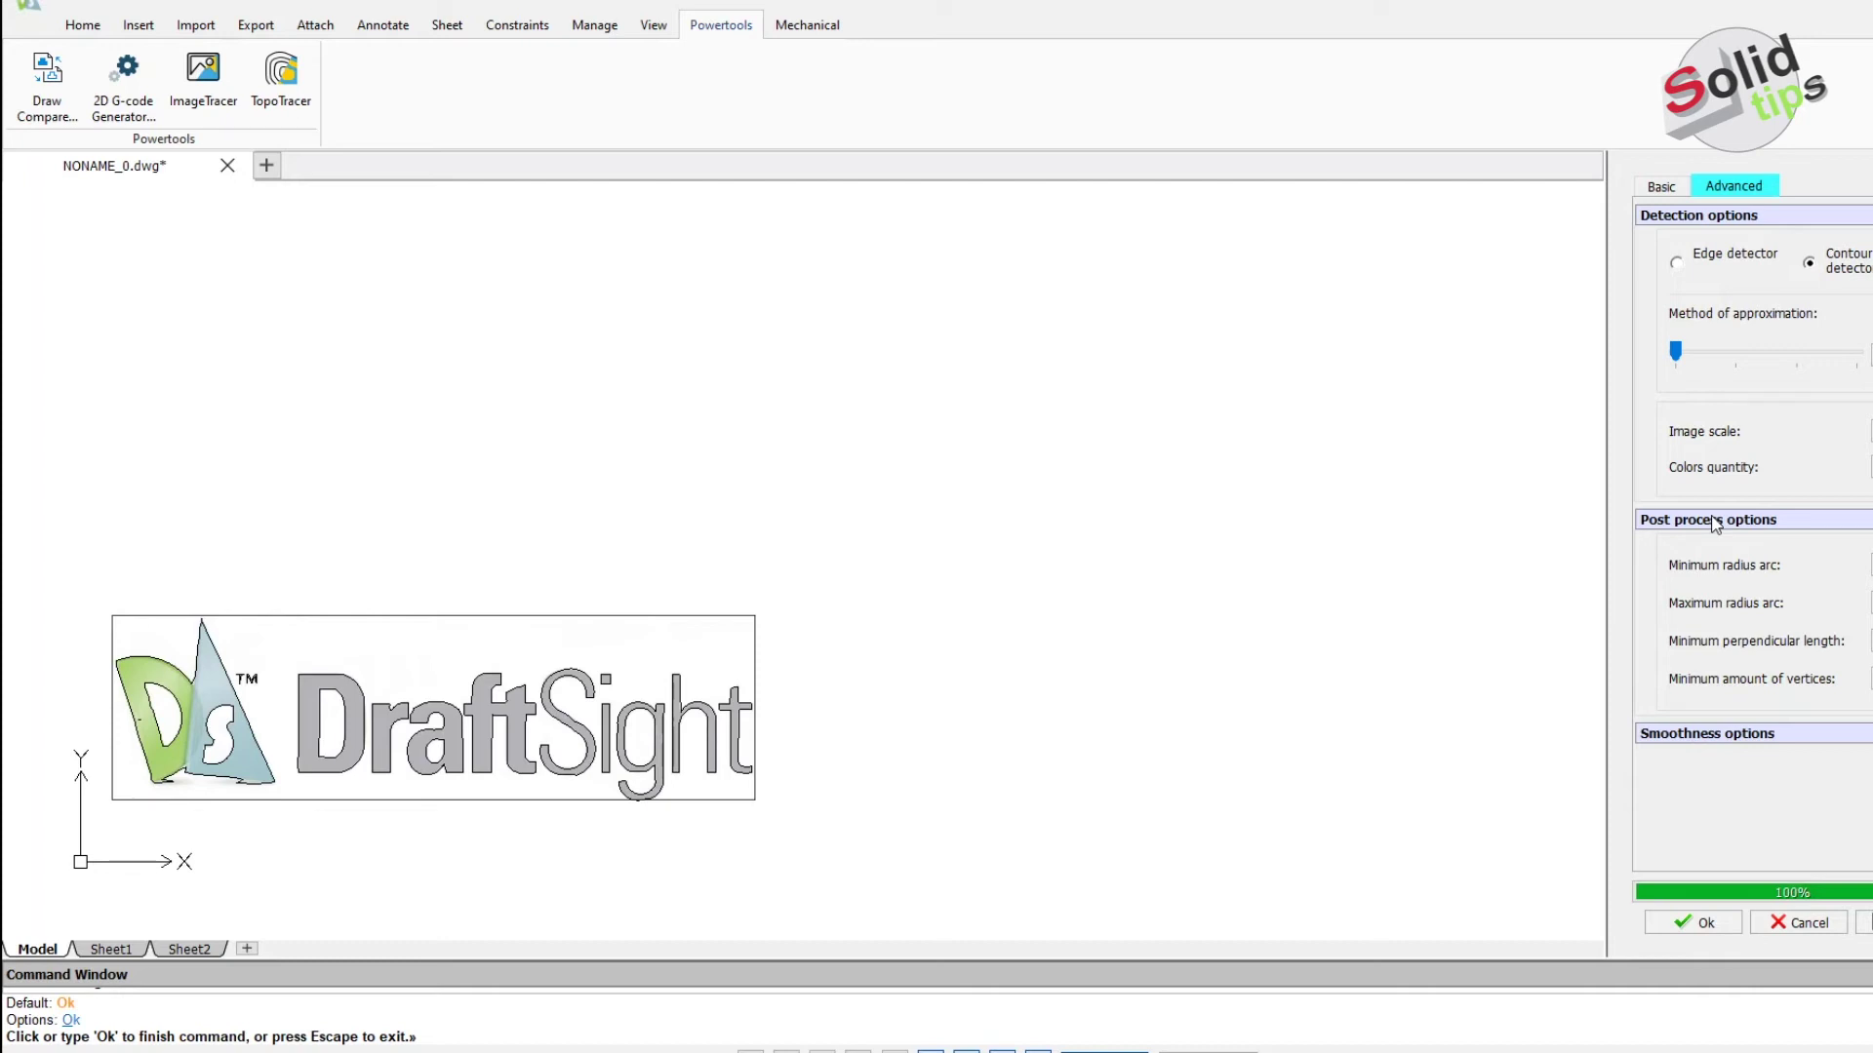
click(1661, 736)
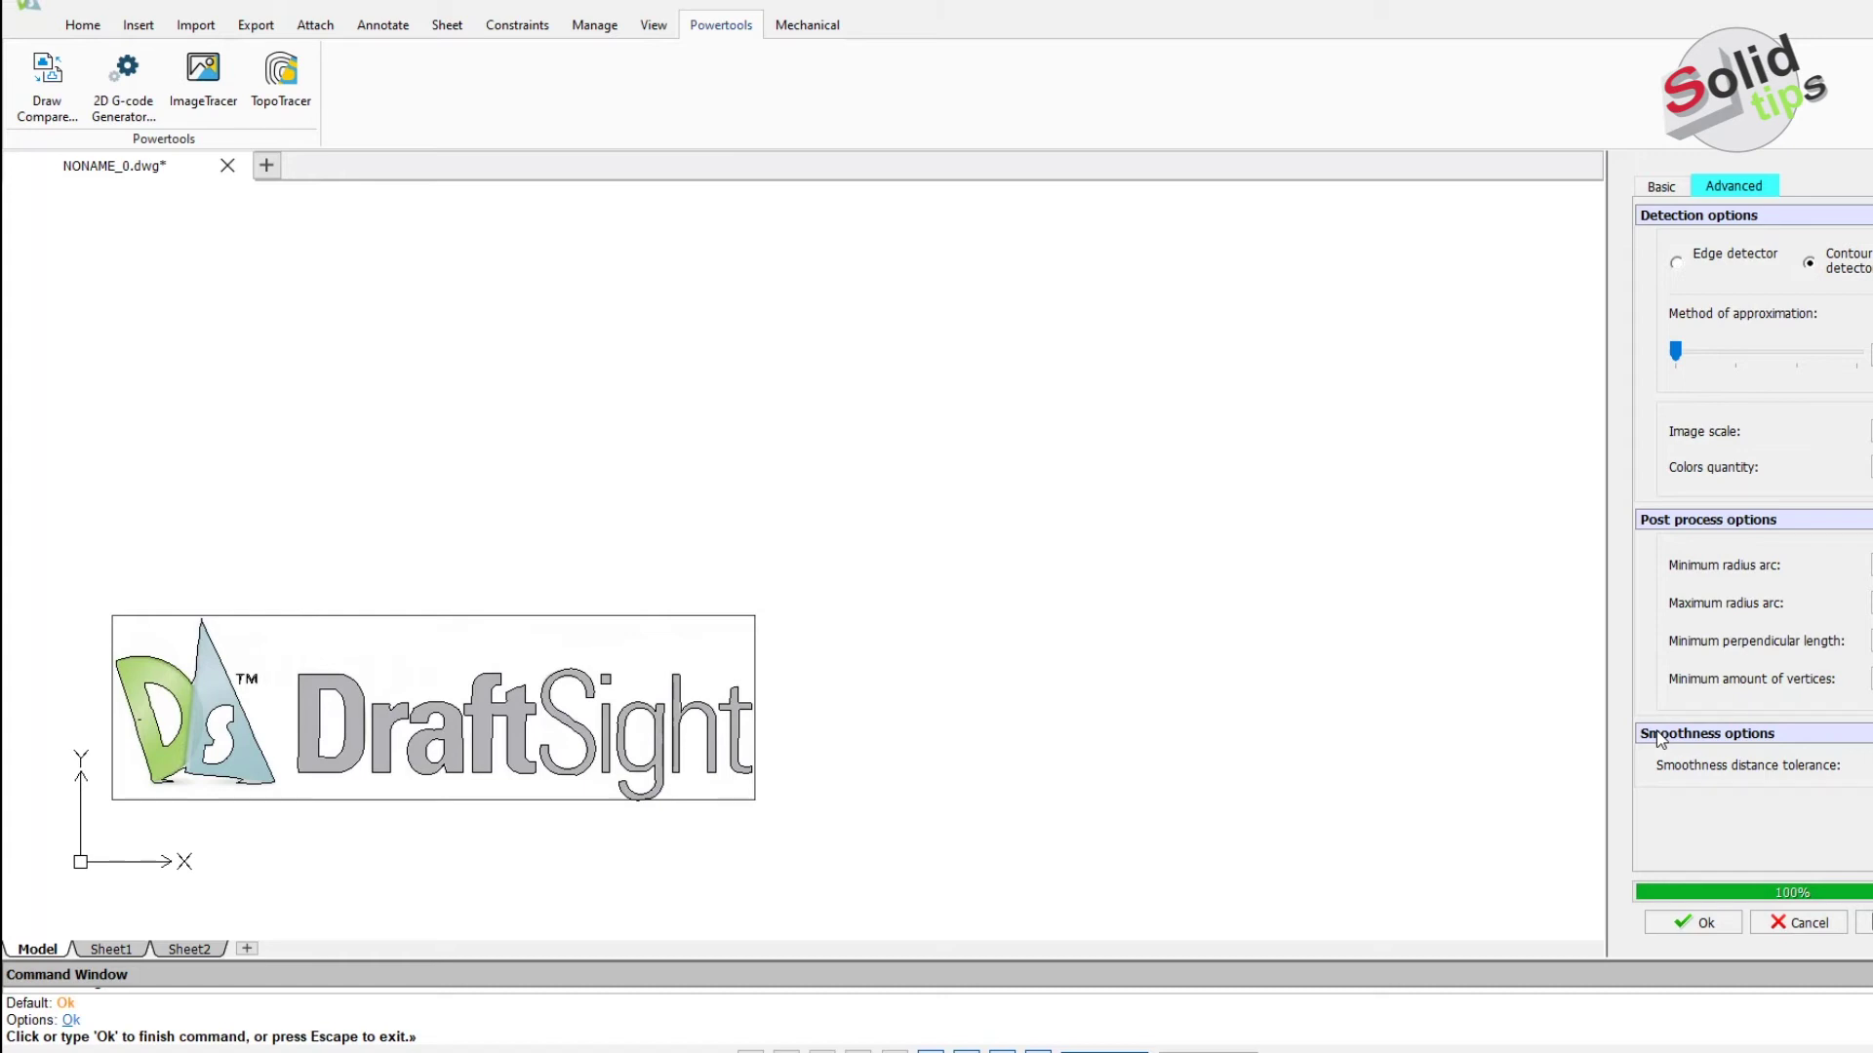
Hide the raster image and accept the logo trace as vector outlines.
click(1678, 187)
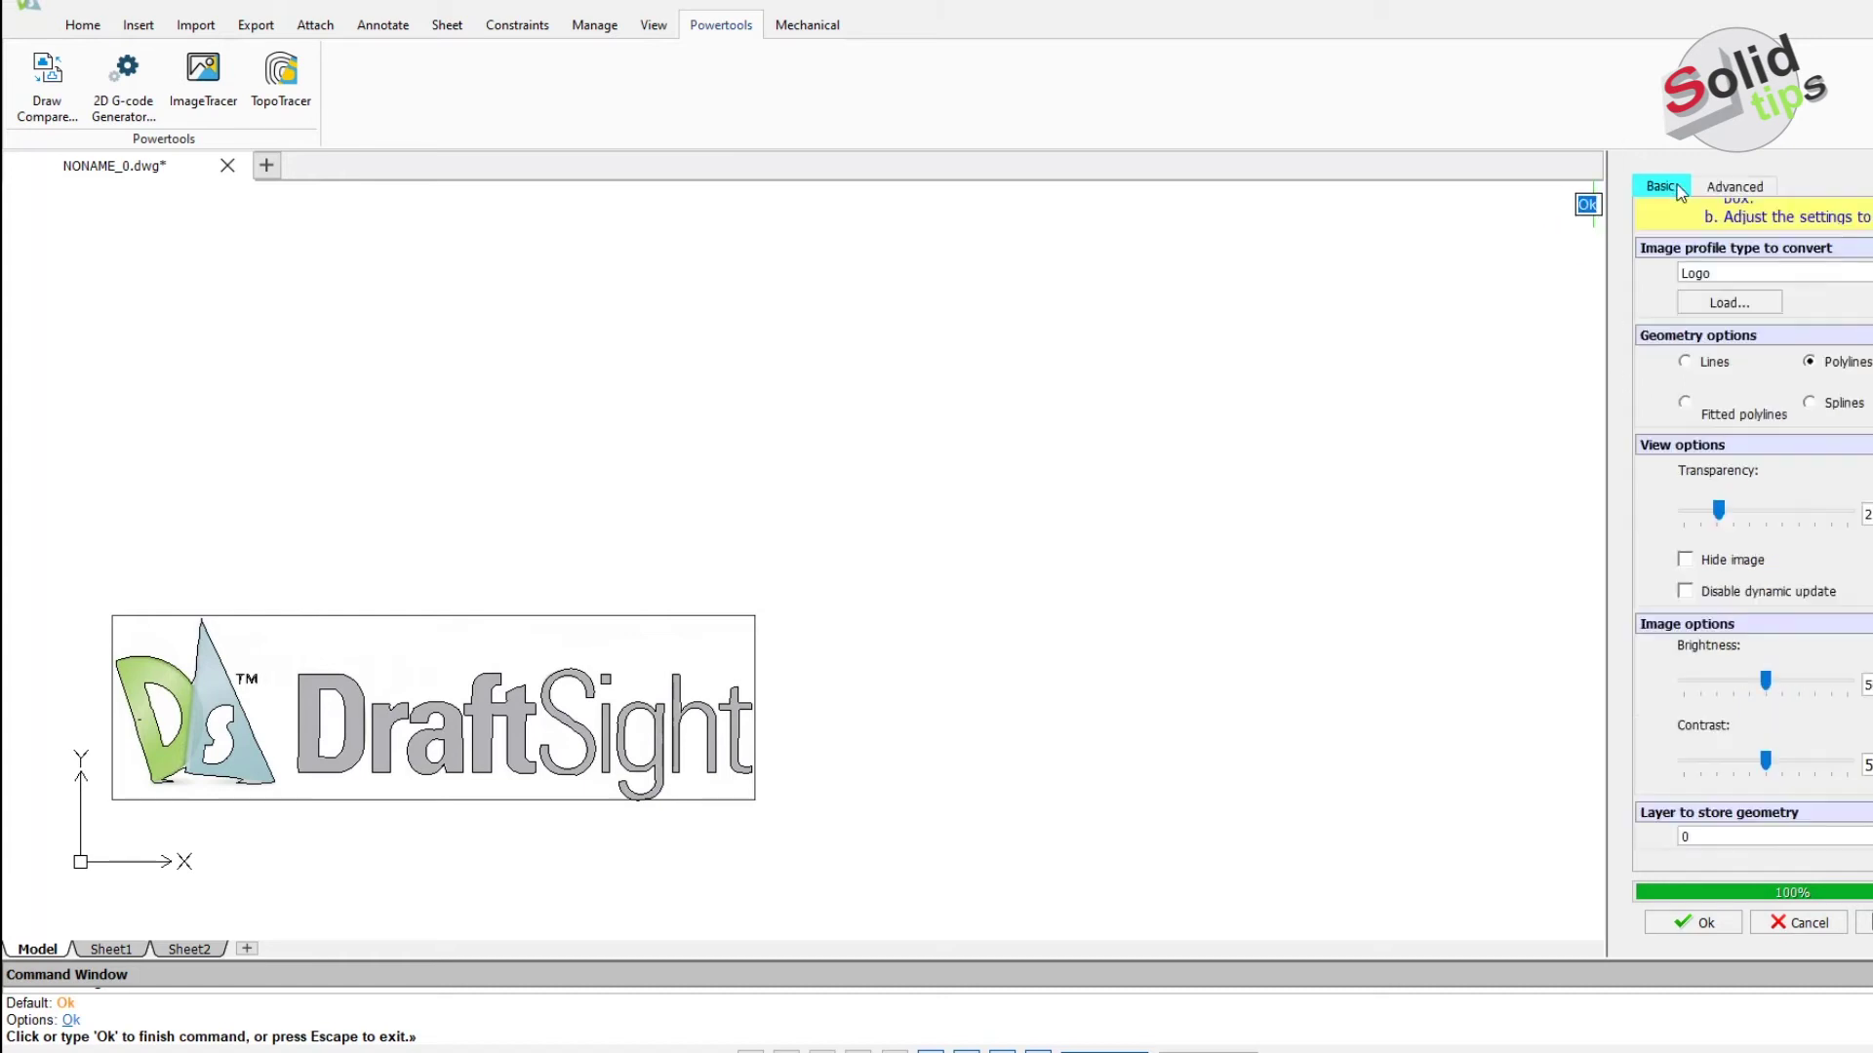
click(1686, 560)
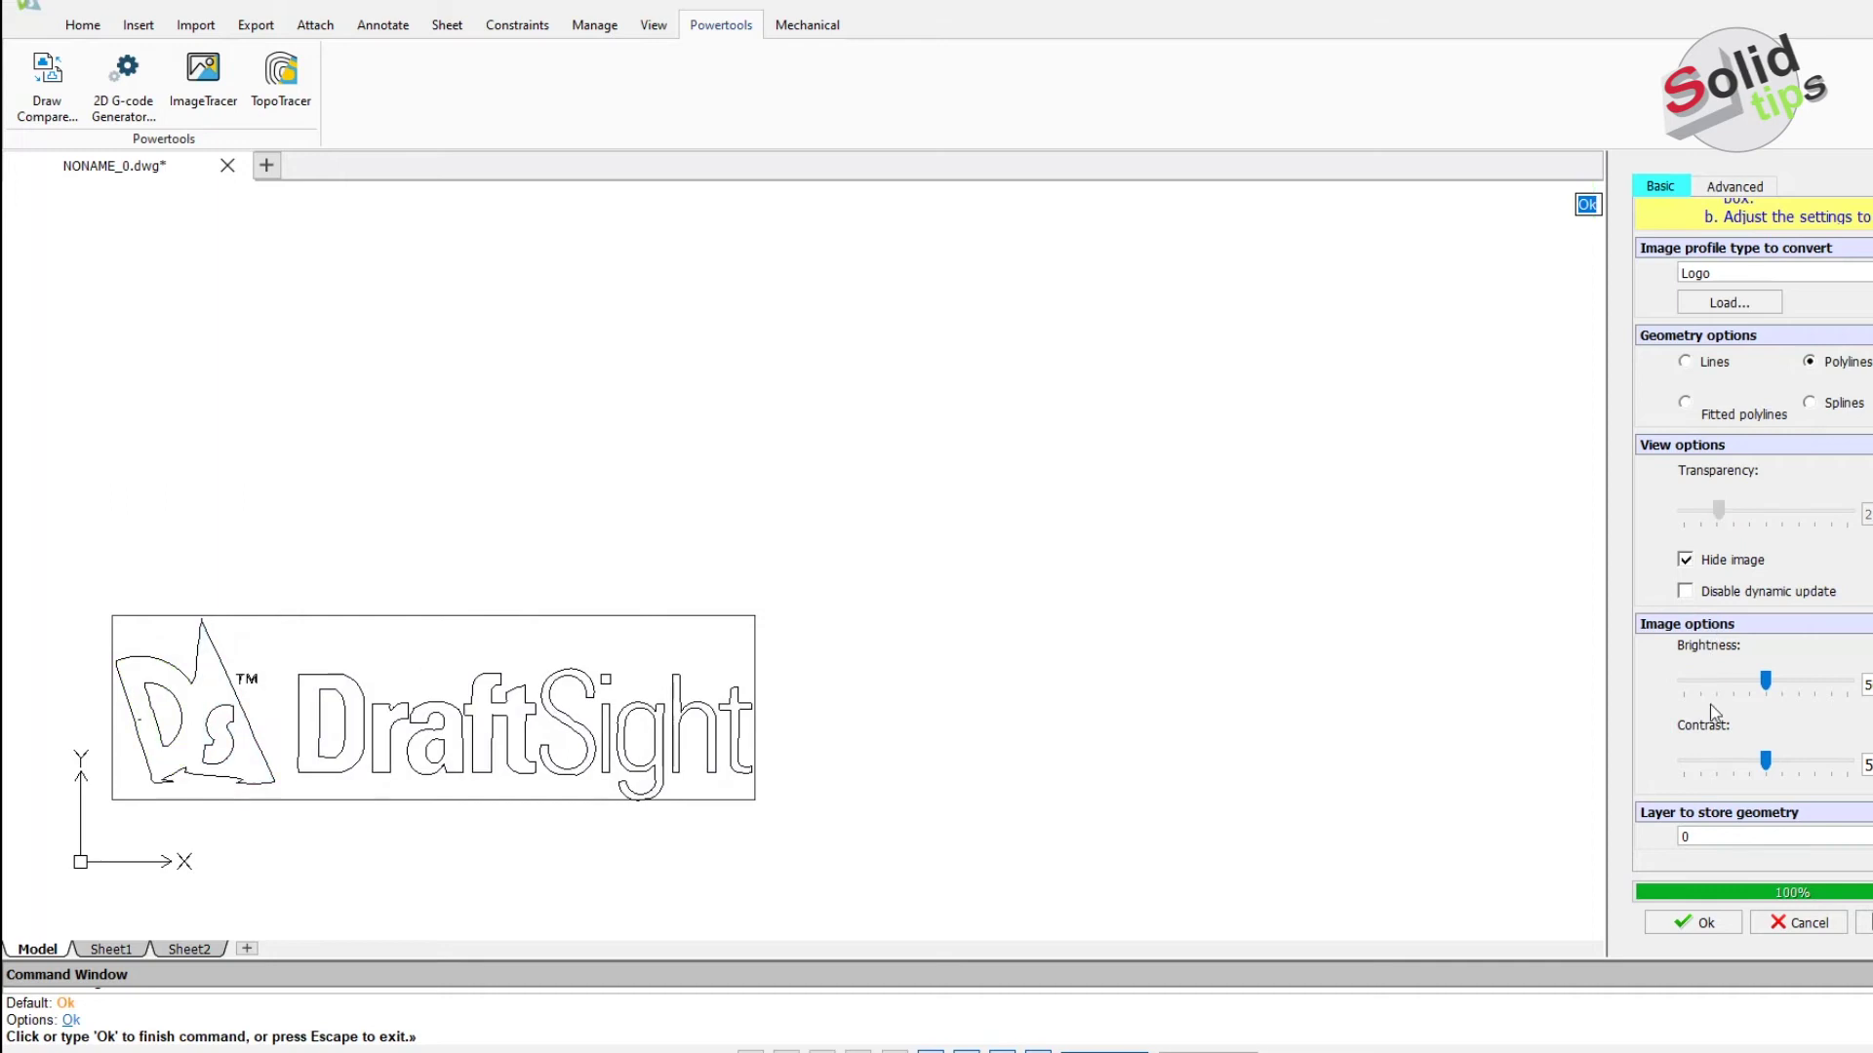
click(1706, 920)
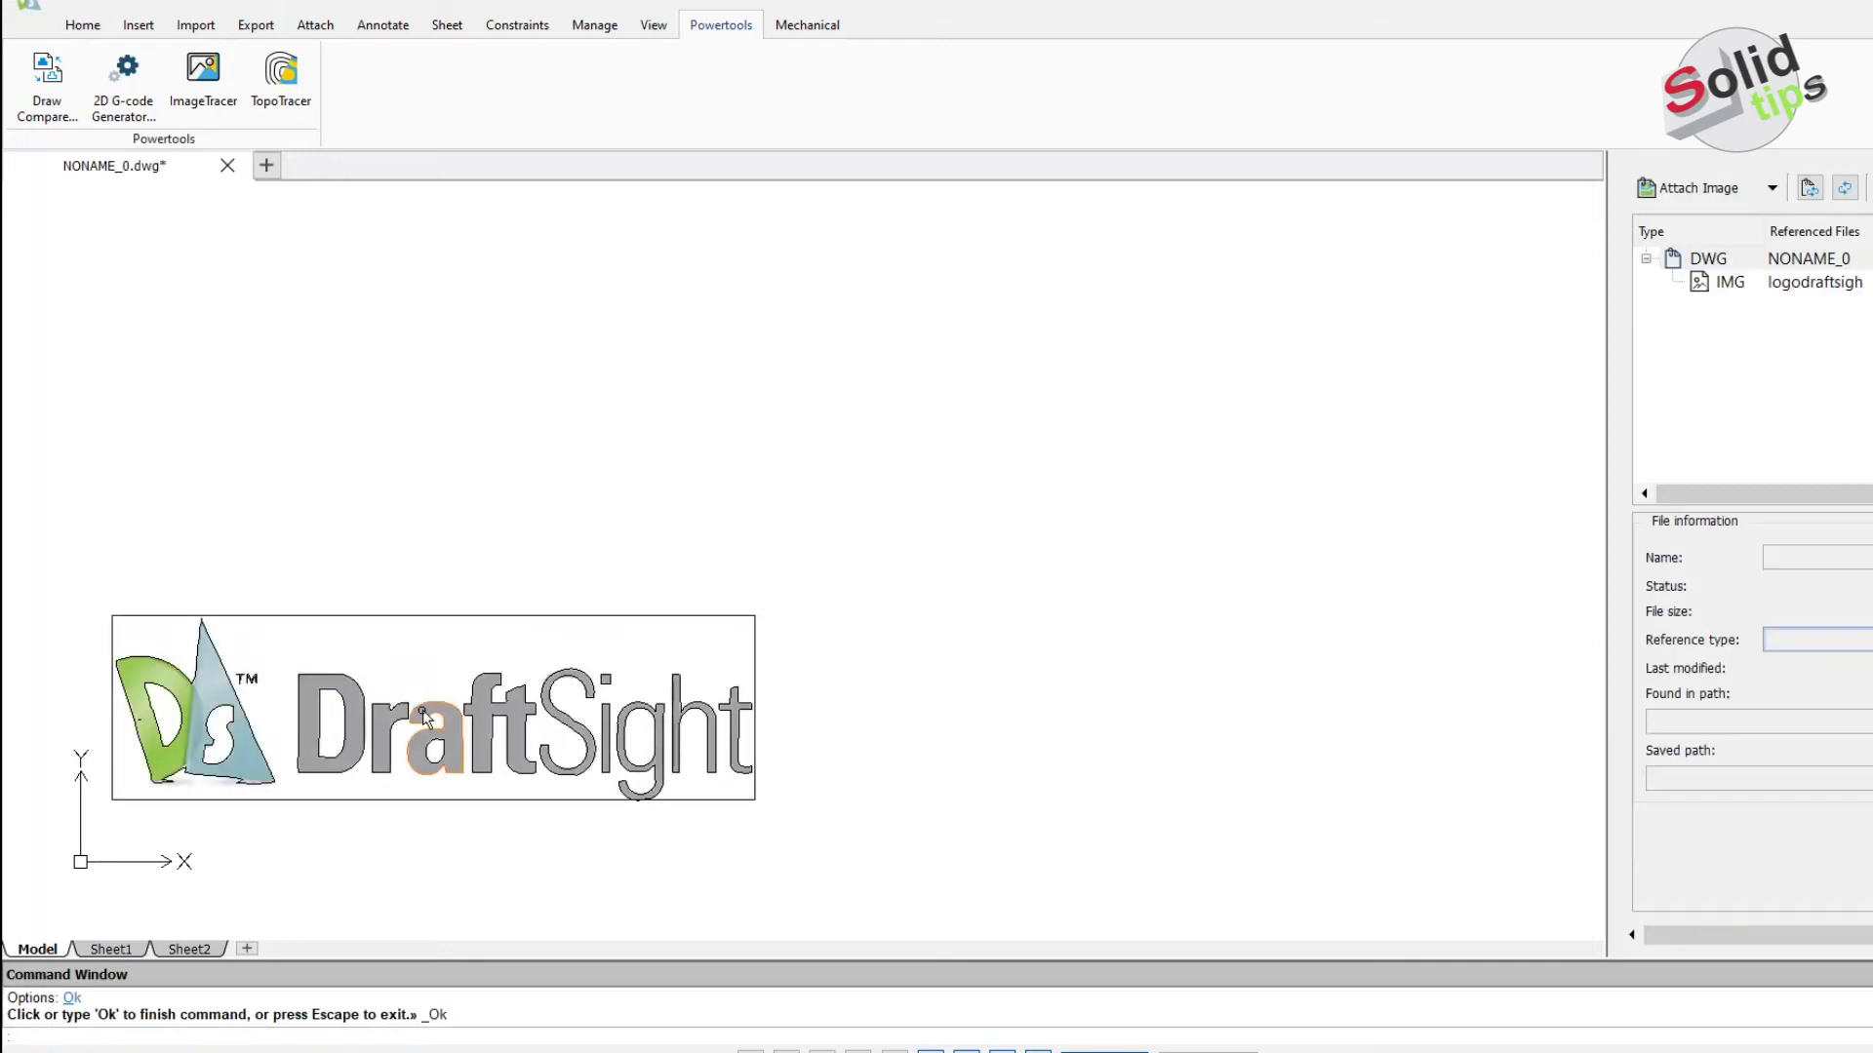
Move the raster logo away from the outlines, delete it, and zoom out.
drag(361, 624, 895, 271)
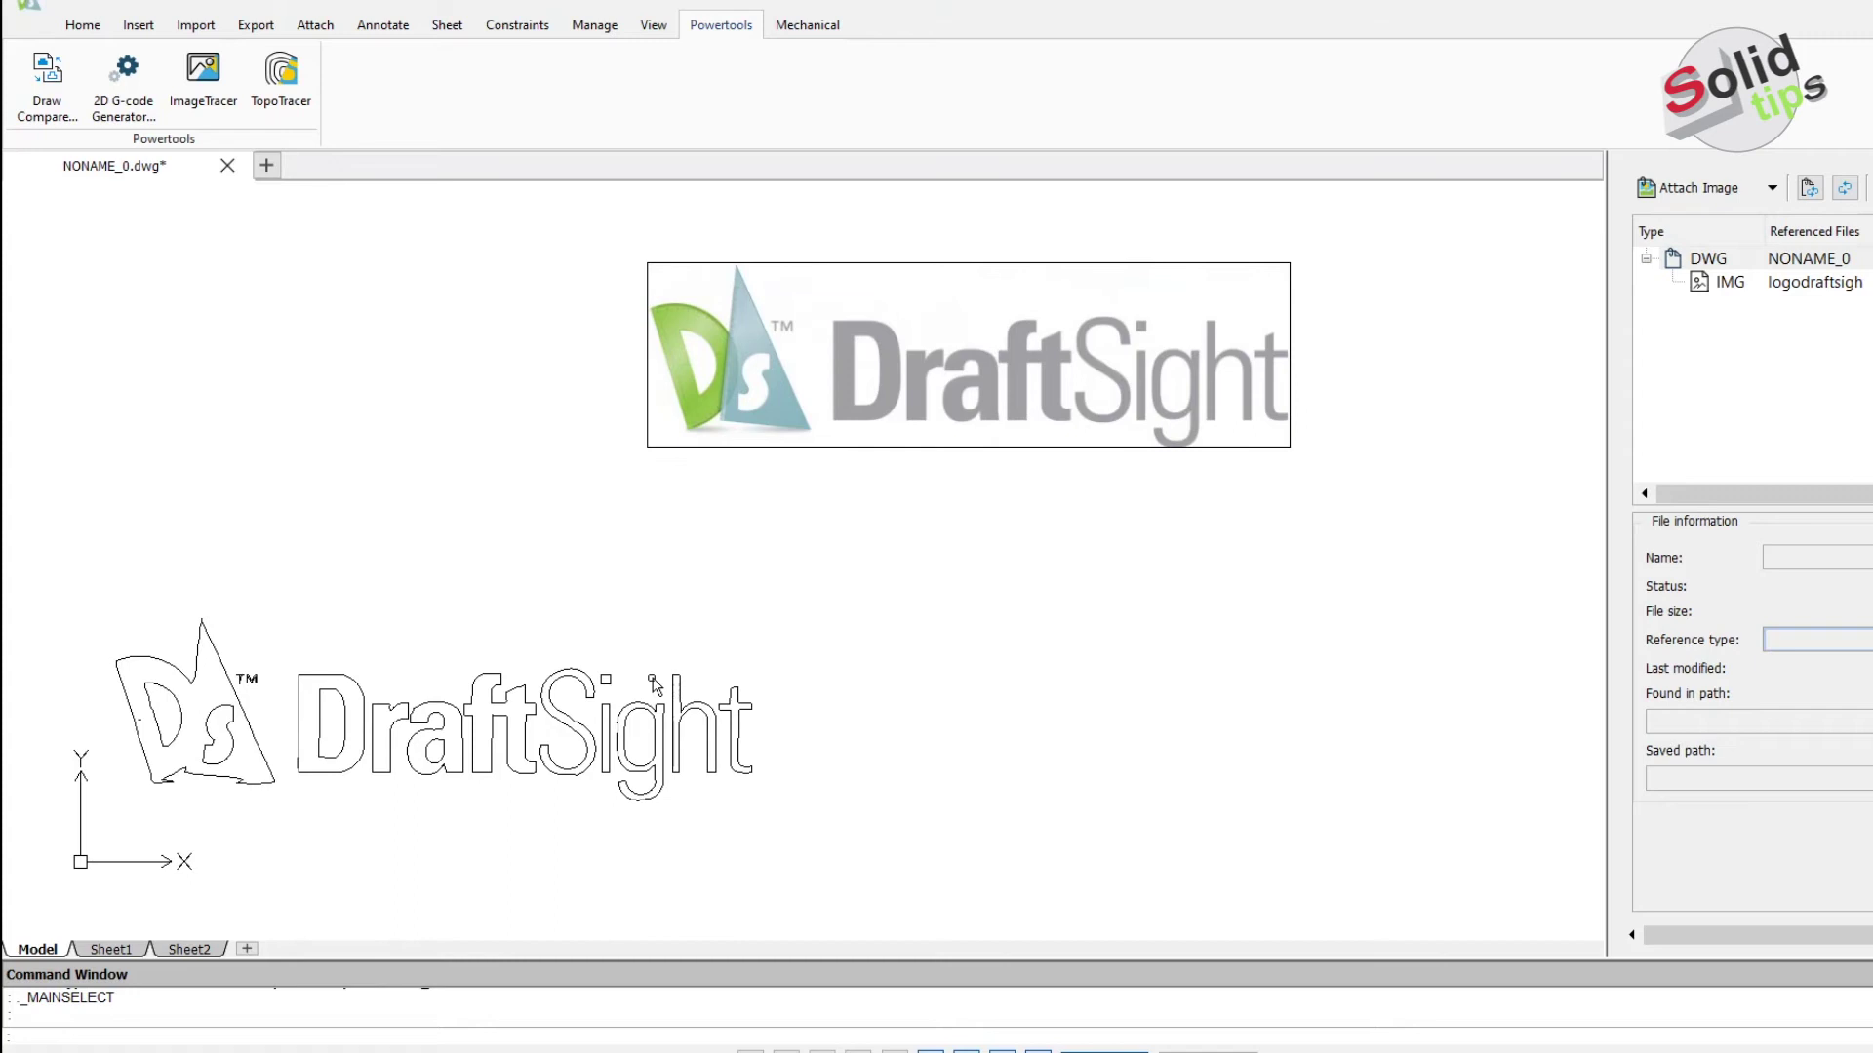
click(839, 404)
key(Delete)
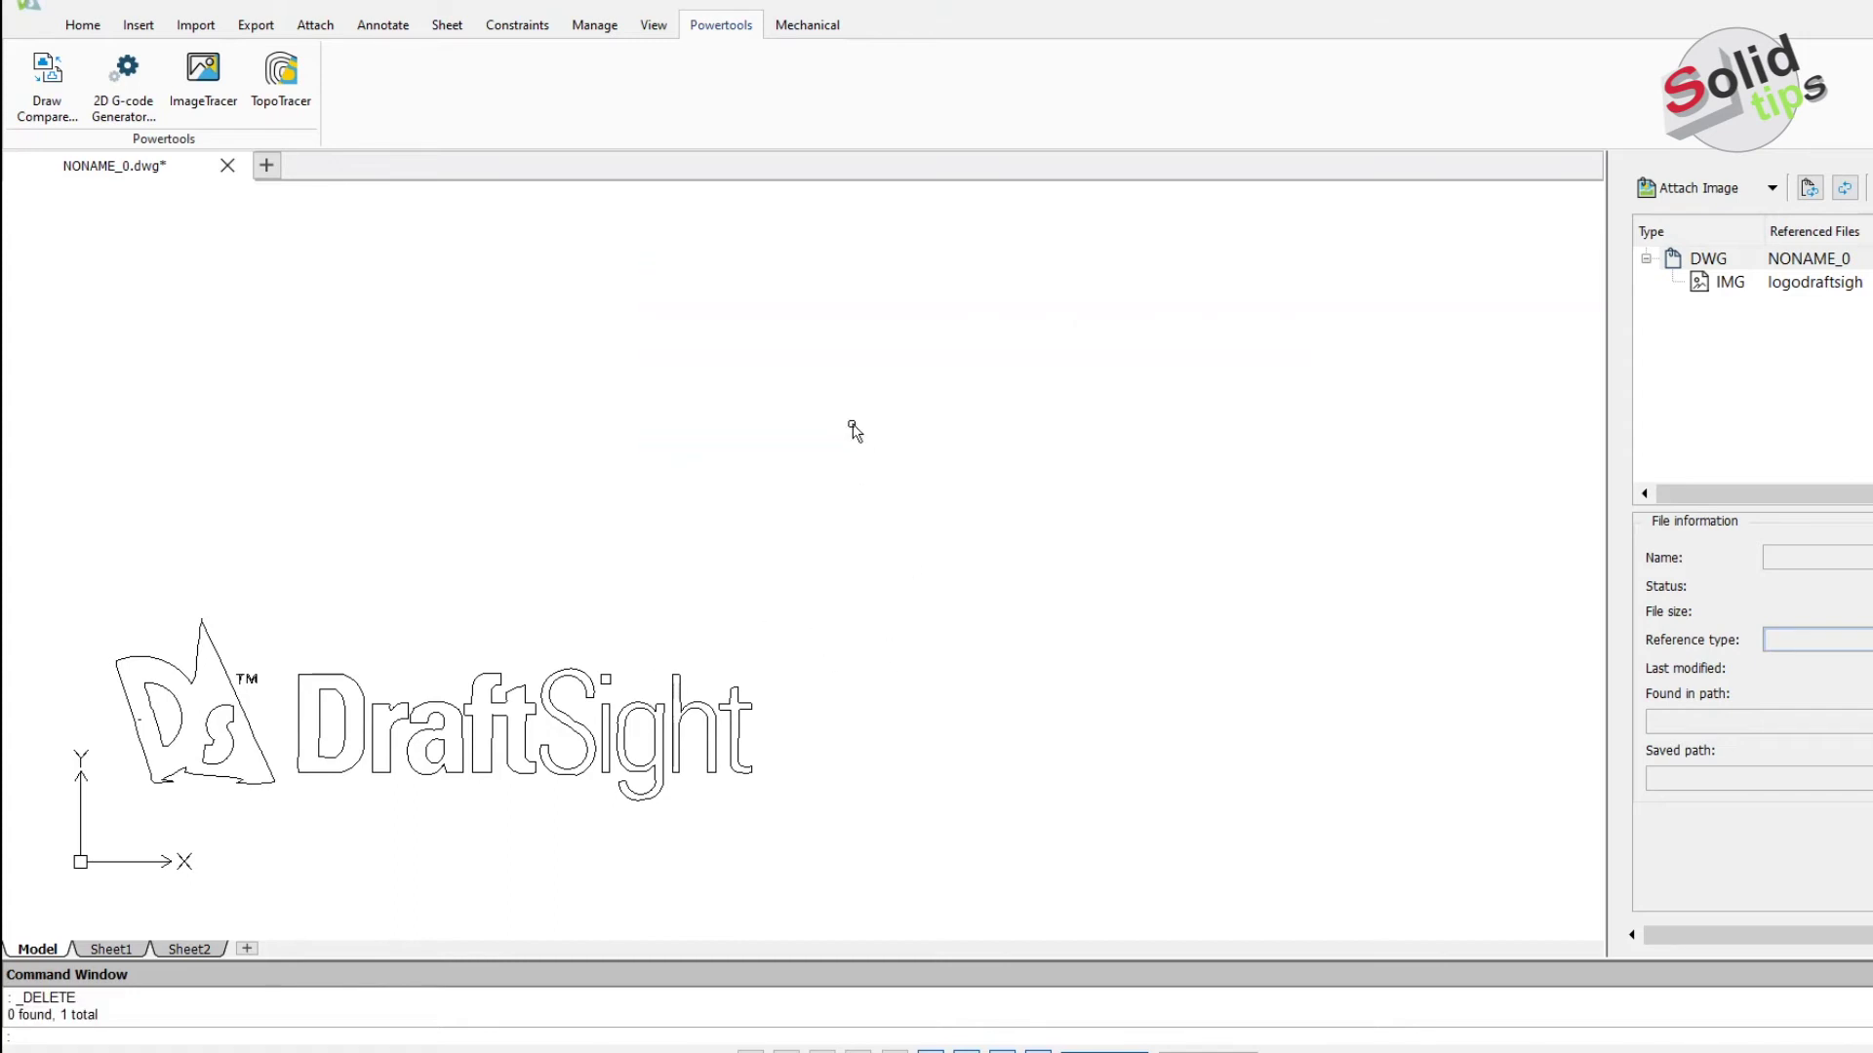
scroll(1171, 561, up, 2)
scroll(1189, 595, up, 1)
scroll(1034, 643, down, 3)
scroll(965, 669, down, 1)
scroll(1107, 681, down, 1)
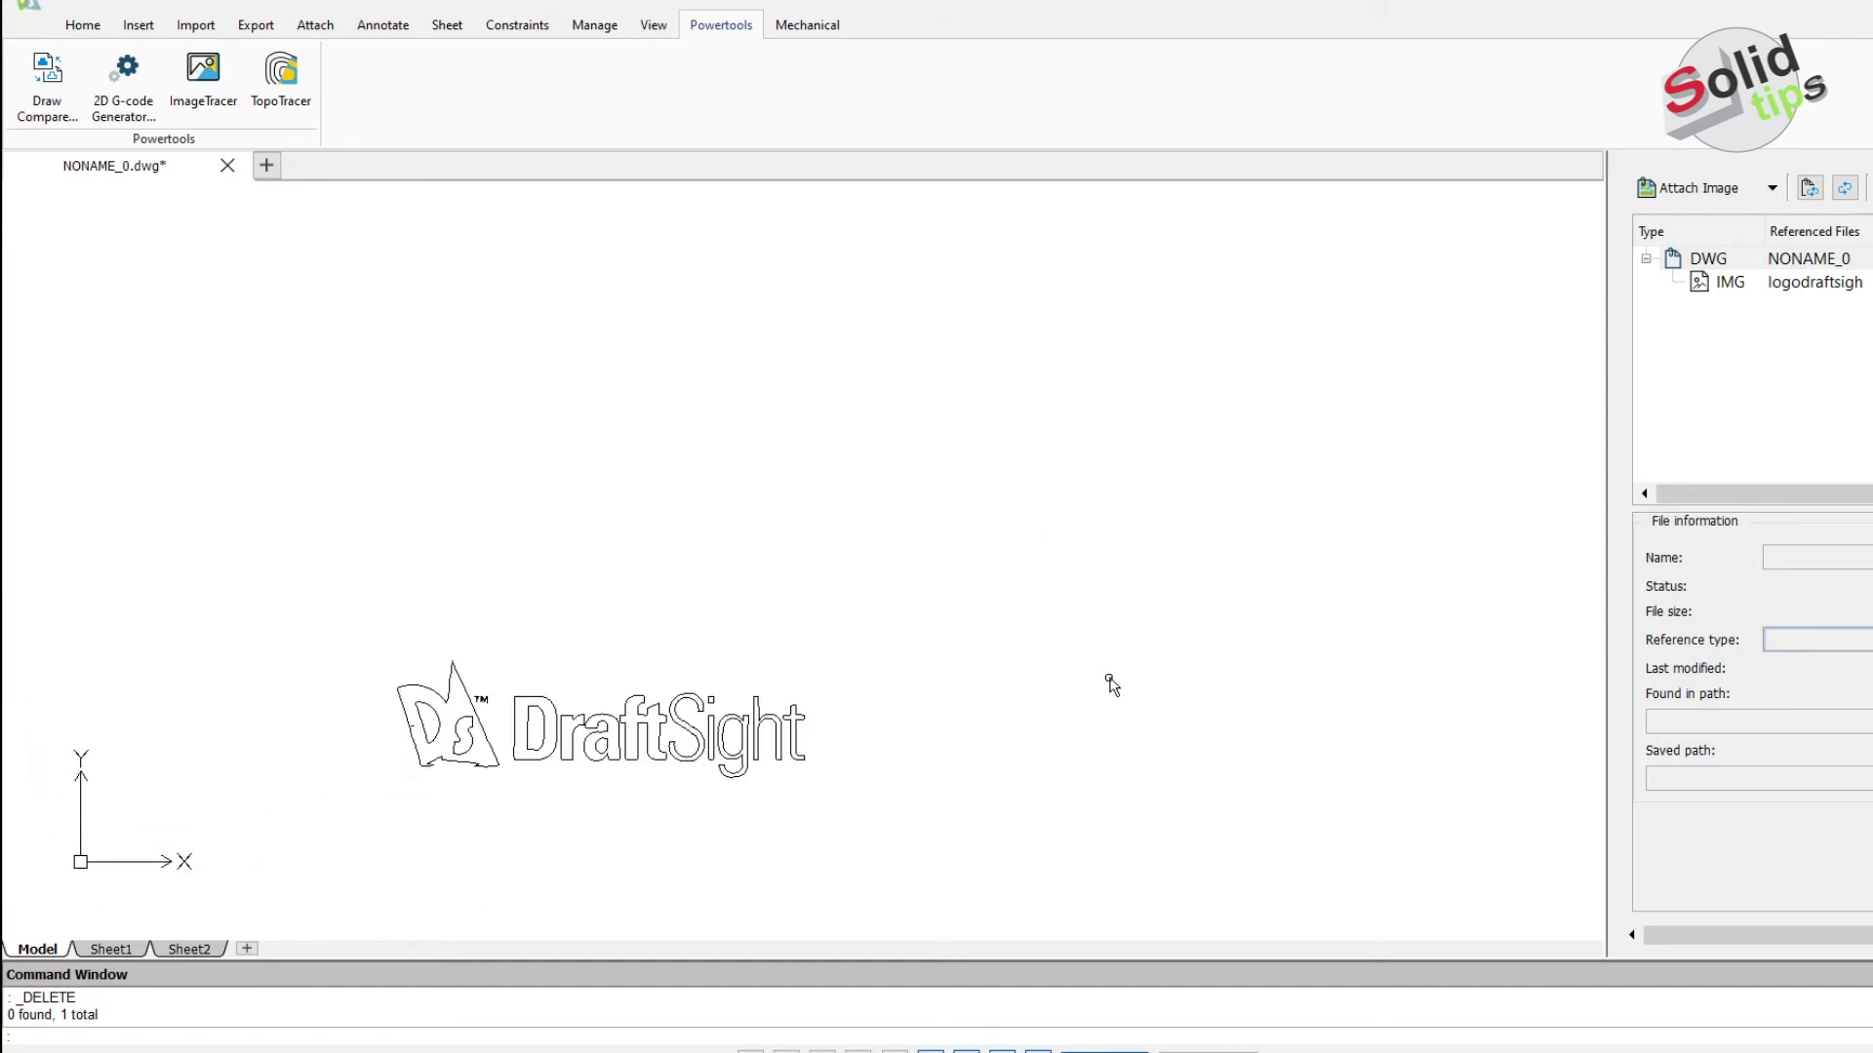
Attach Speedy Gonzales.jpg from the Image Tracer folder and place it right of the traced logo.
click(1710, 190)
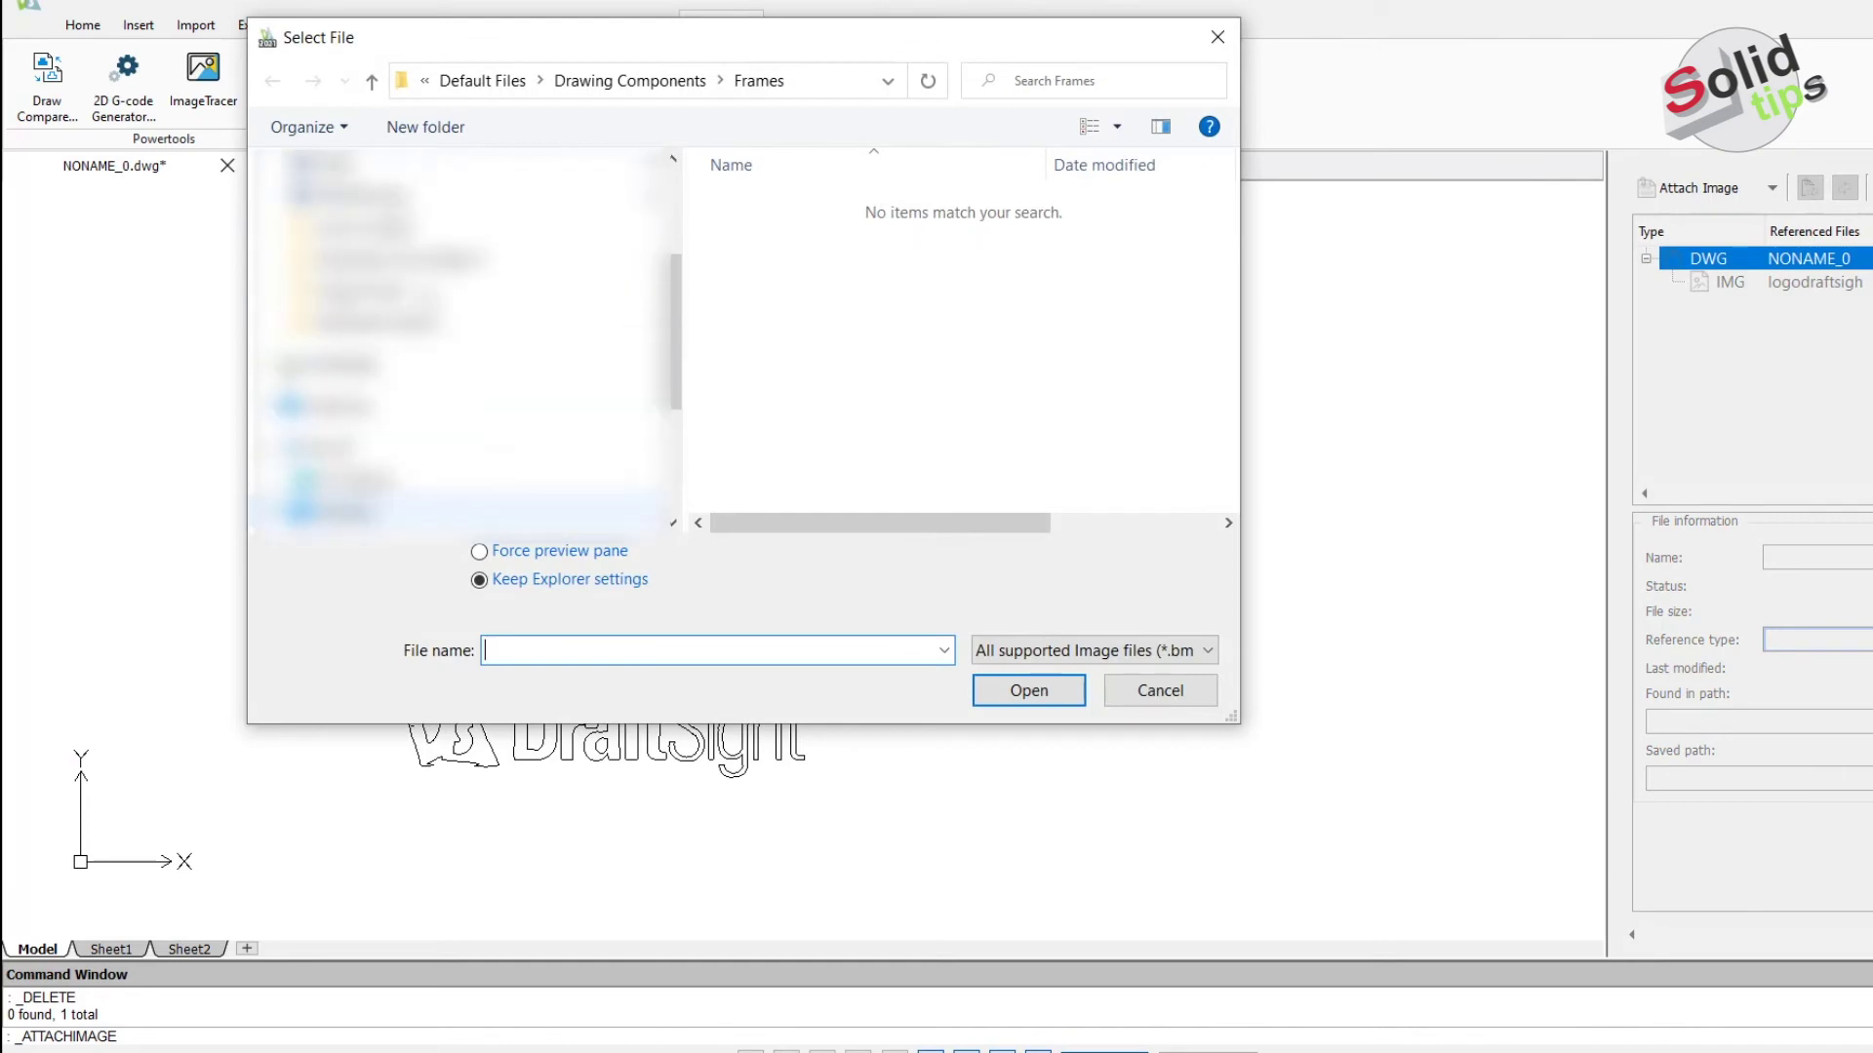
click(390, 289)
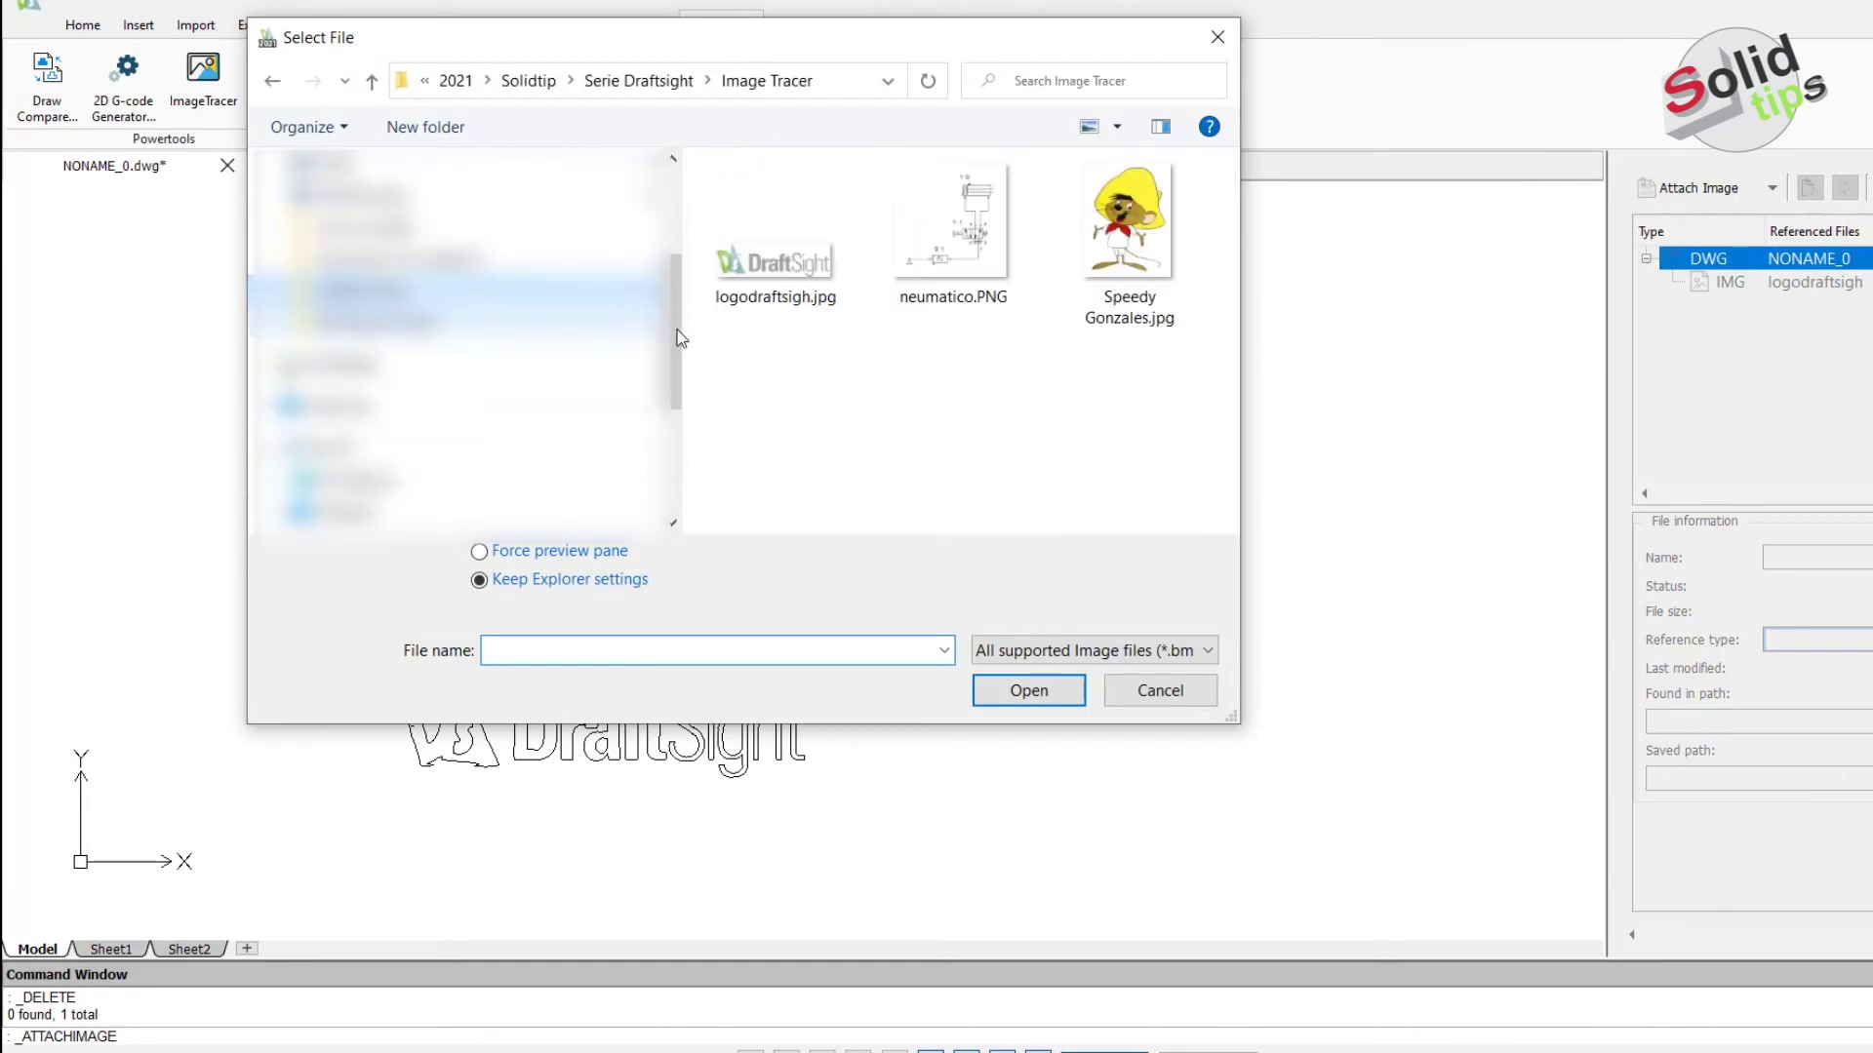
click(1071, 310)
click(1039, 693)
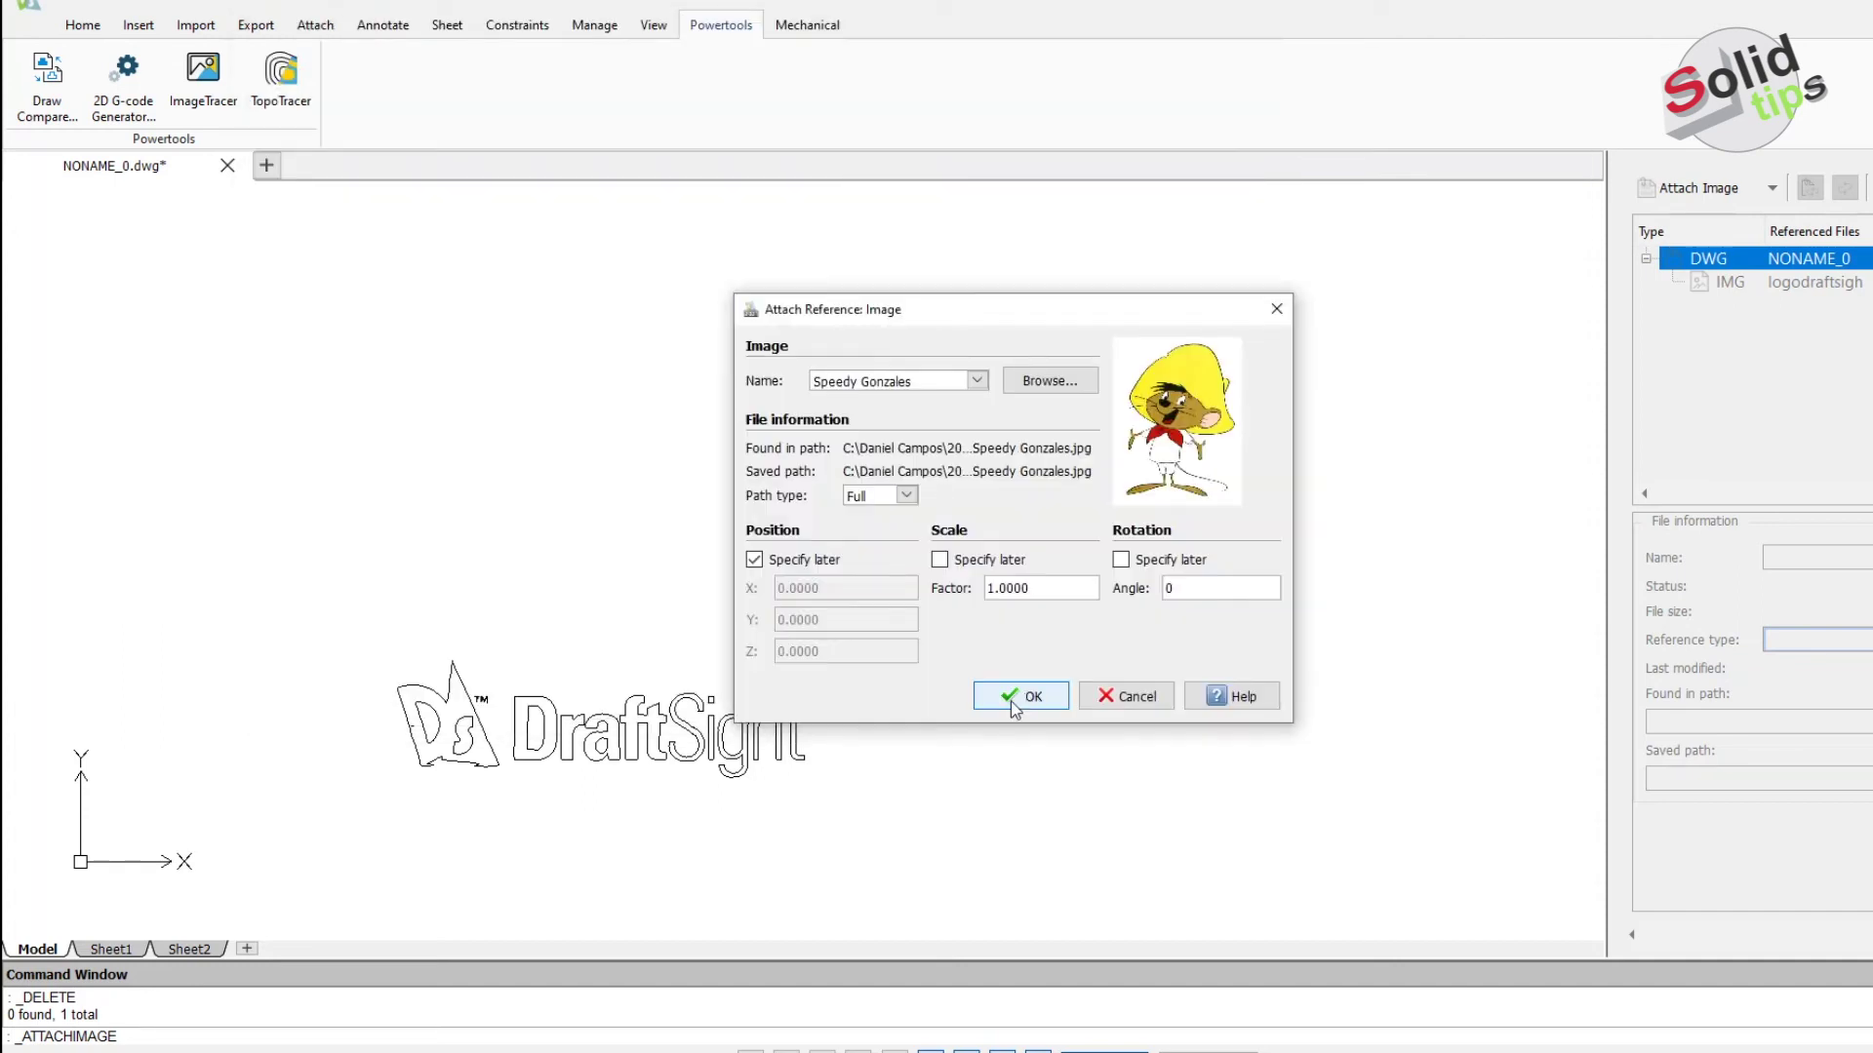
click(1010, 701)
scroll(975, 722, up, 5)
scroll(845, 723, down, 8)
scroll(878, 732, down, 3)
scroll(975, 739, down, 1)
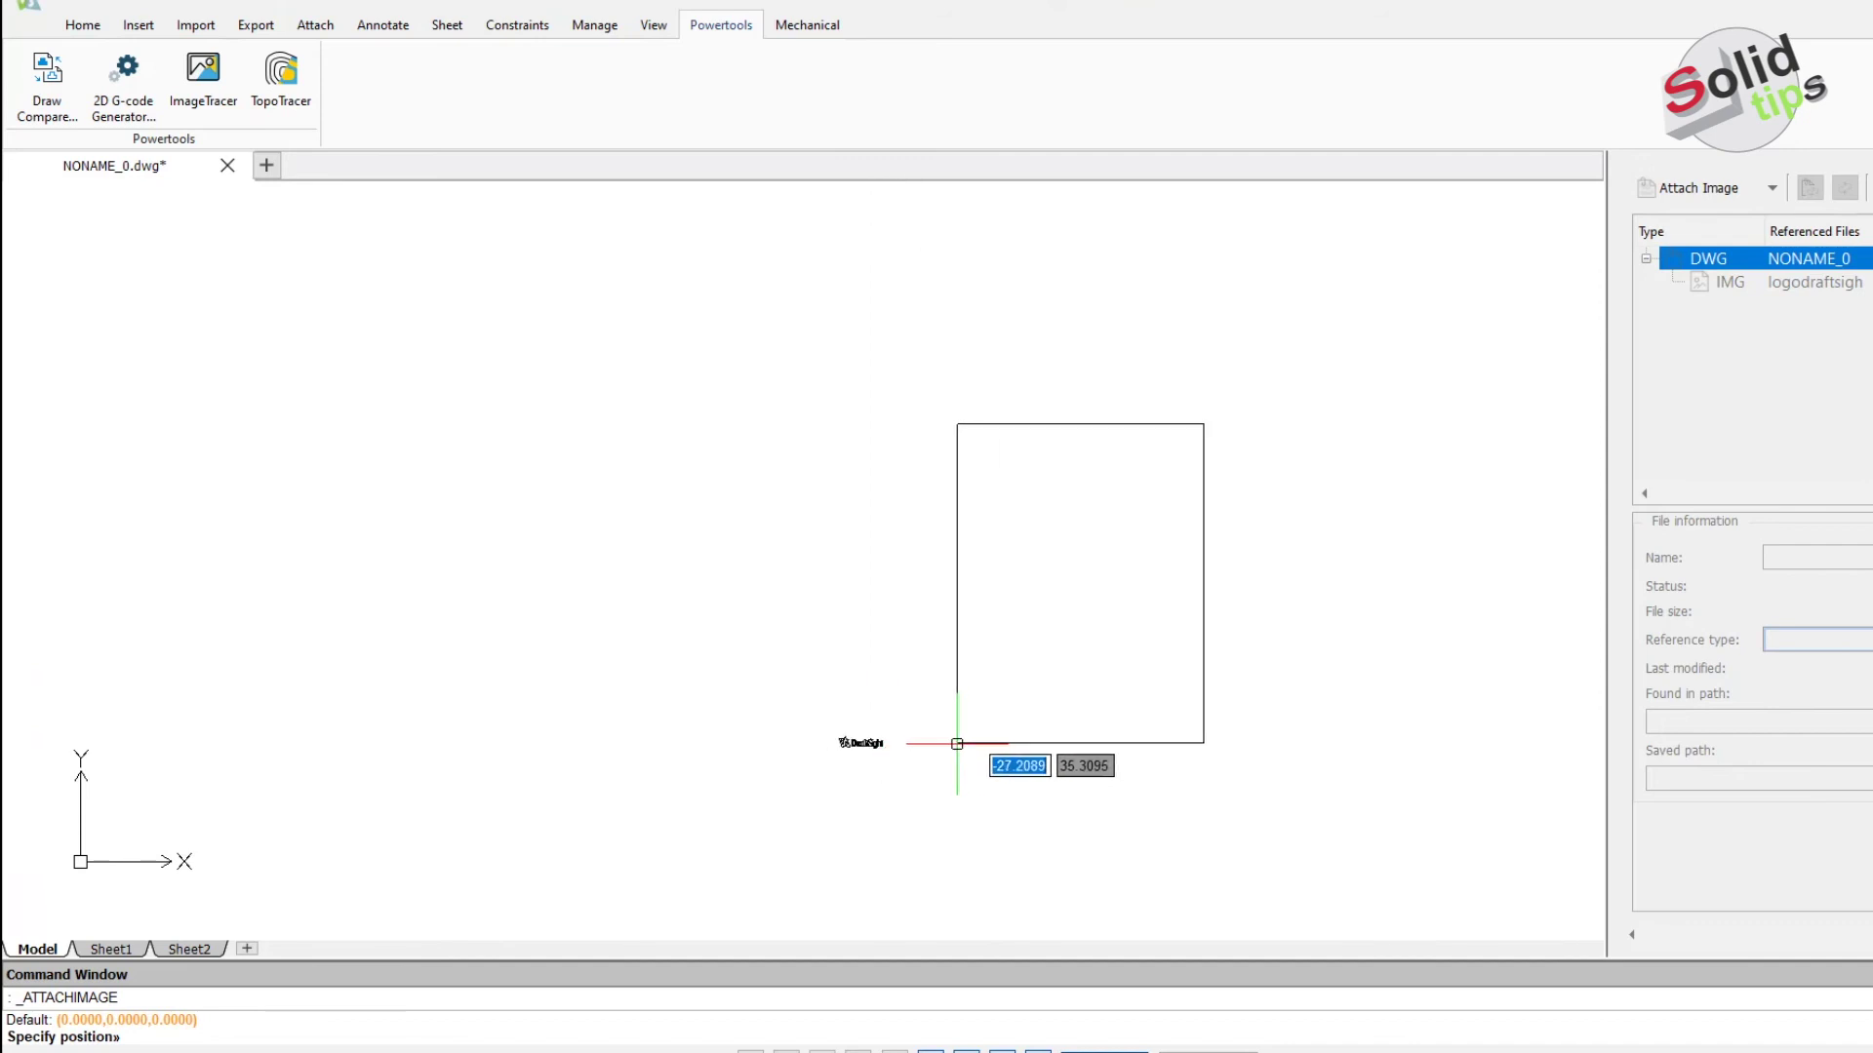
click(957, 743)
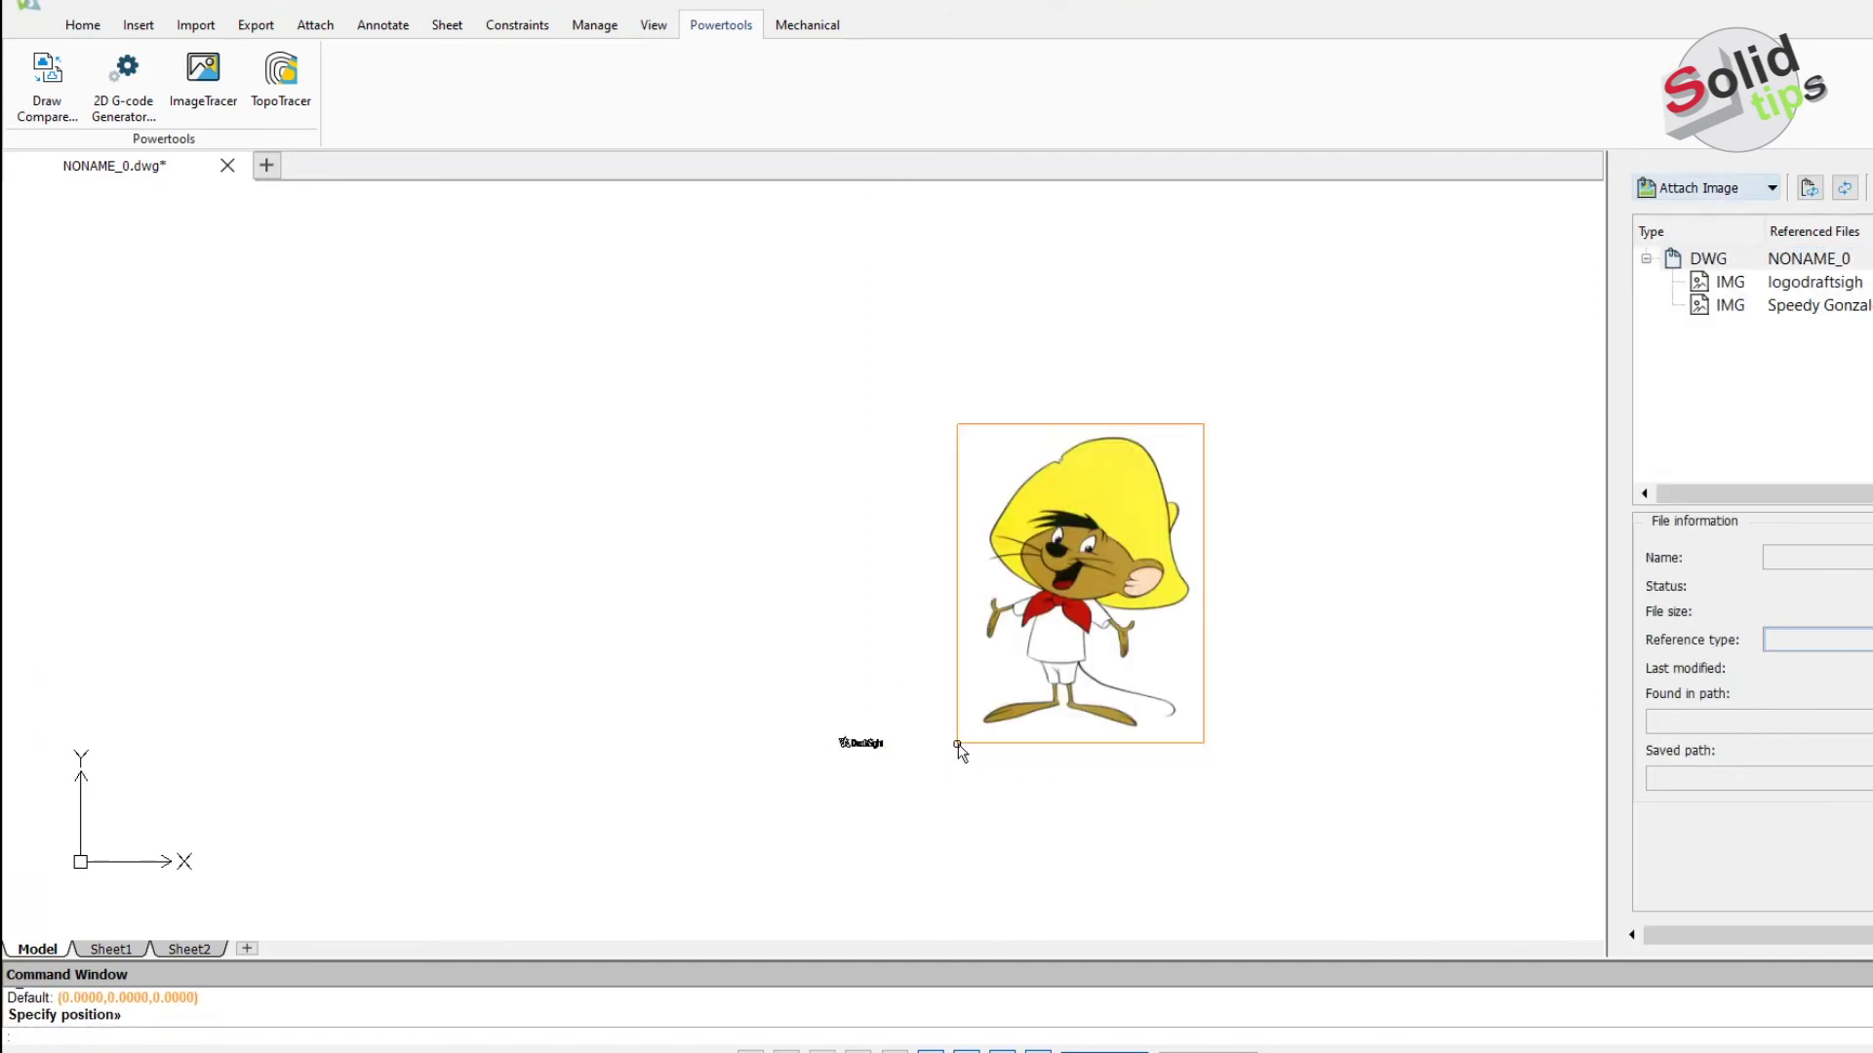
Start ImageTracer and box-select the whole Speedy Gonzales image.
click(203, 78)
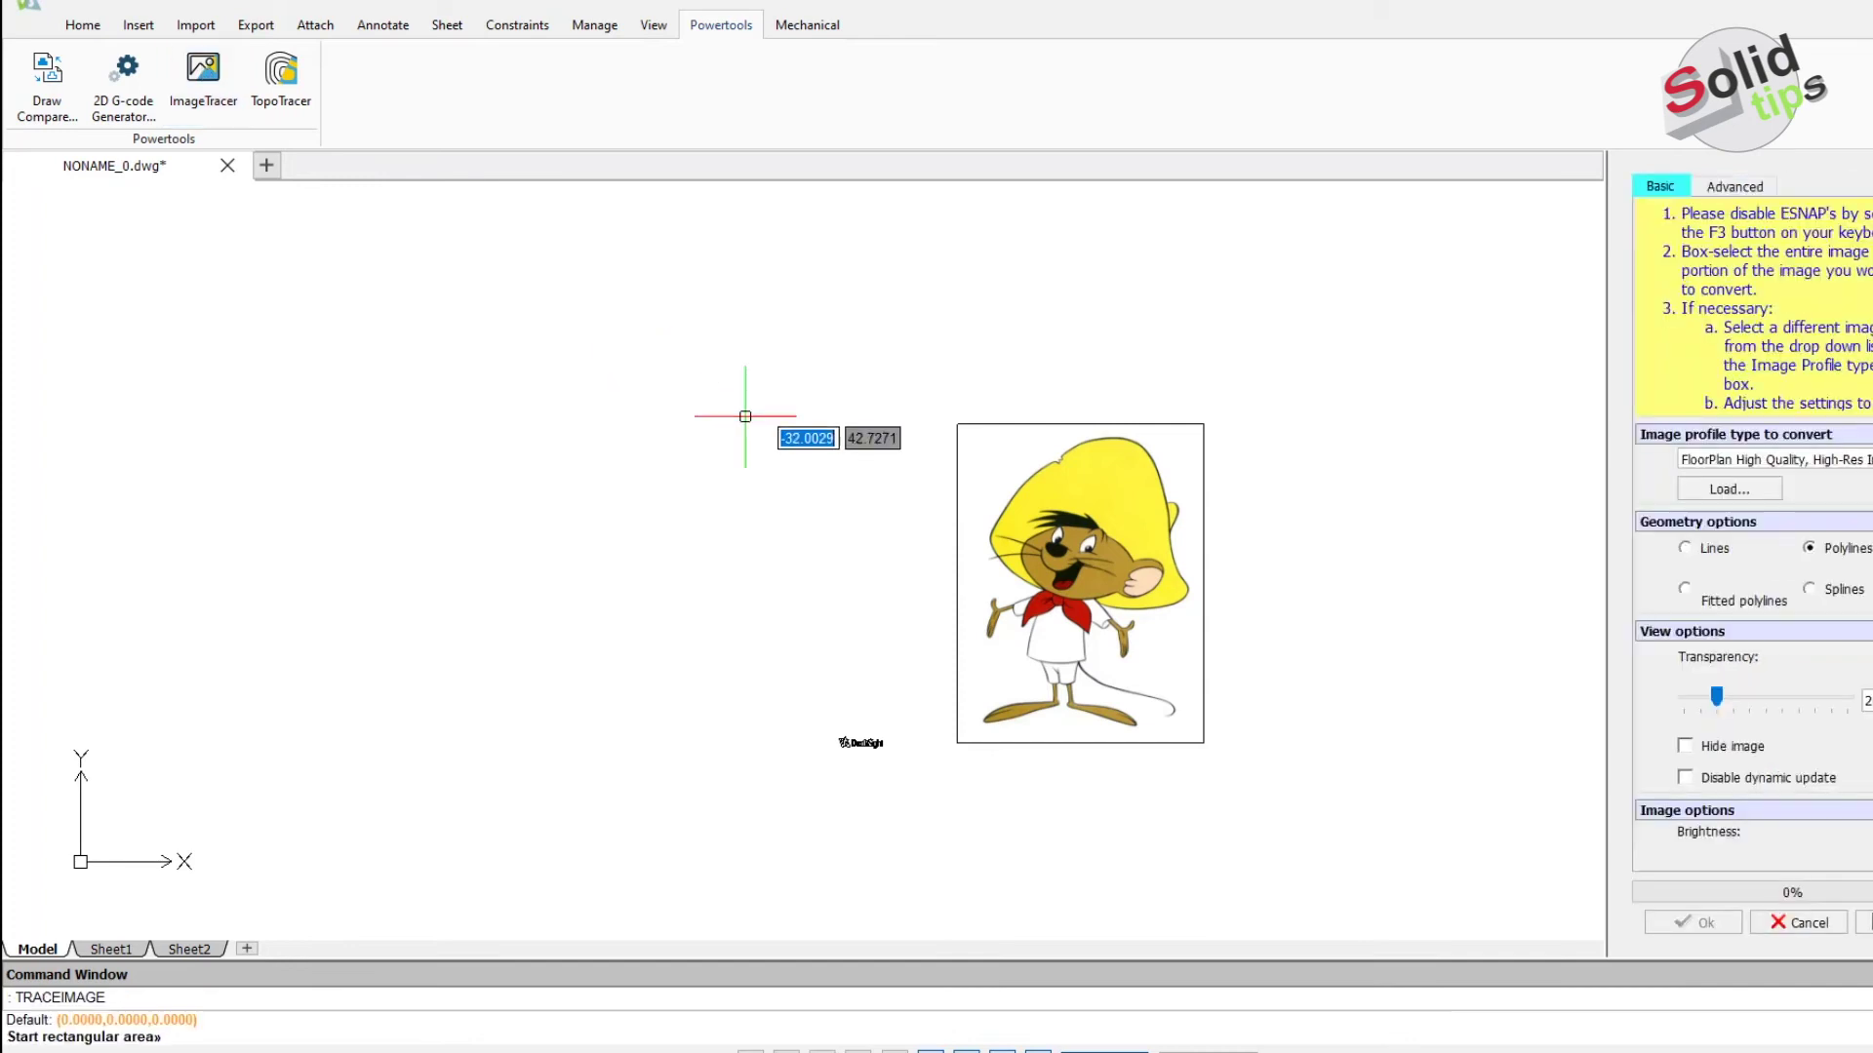
click(957, 424)
click(1193, 741)
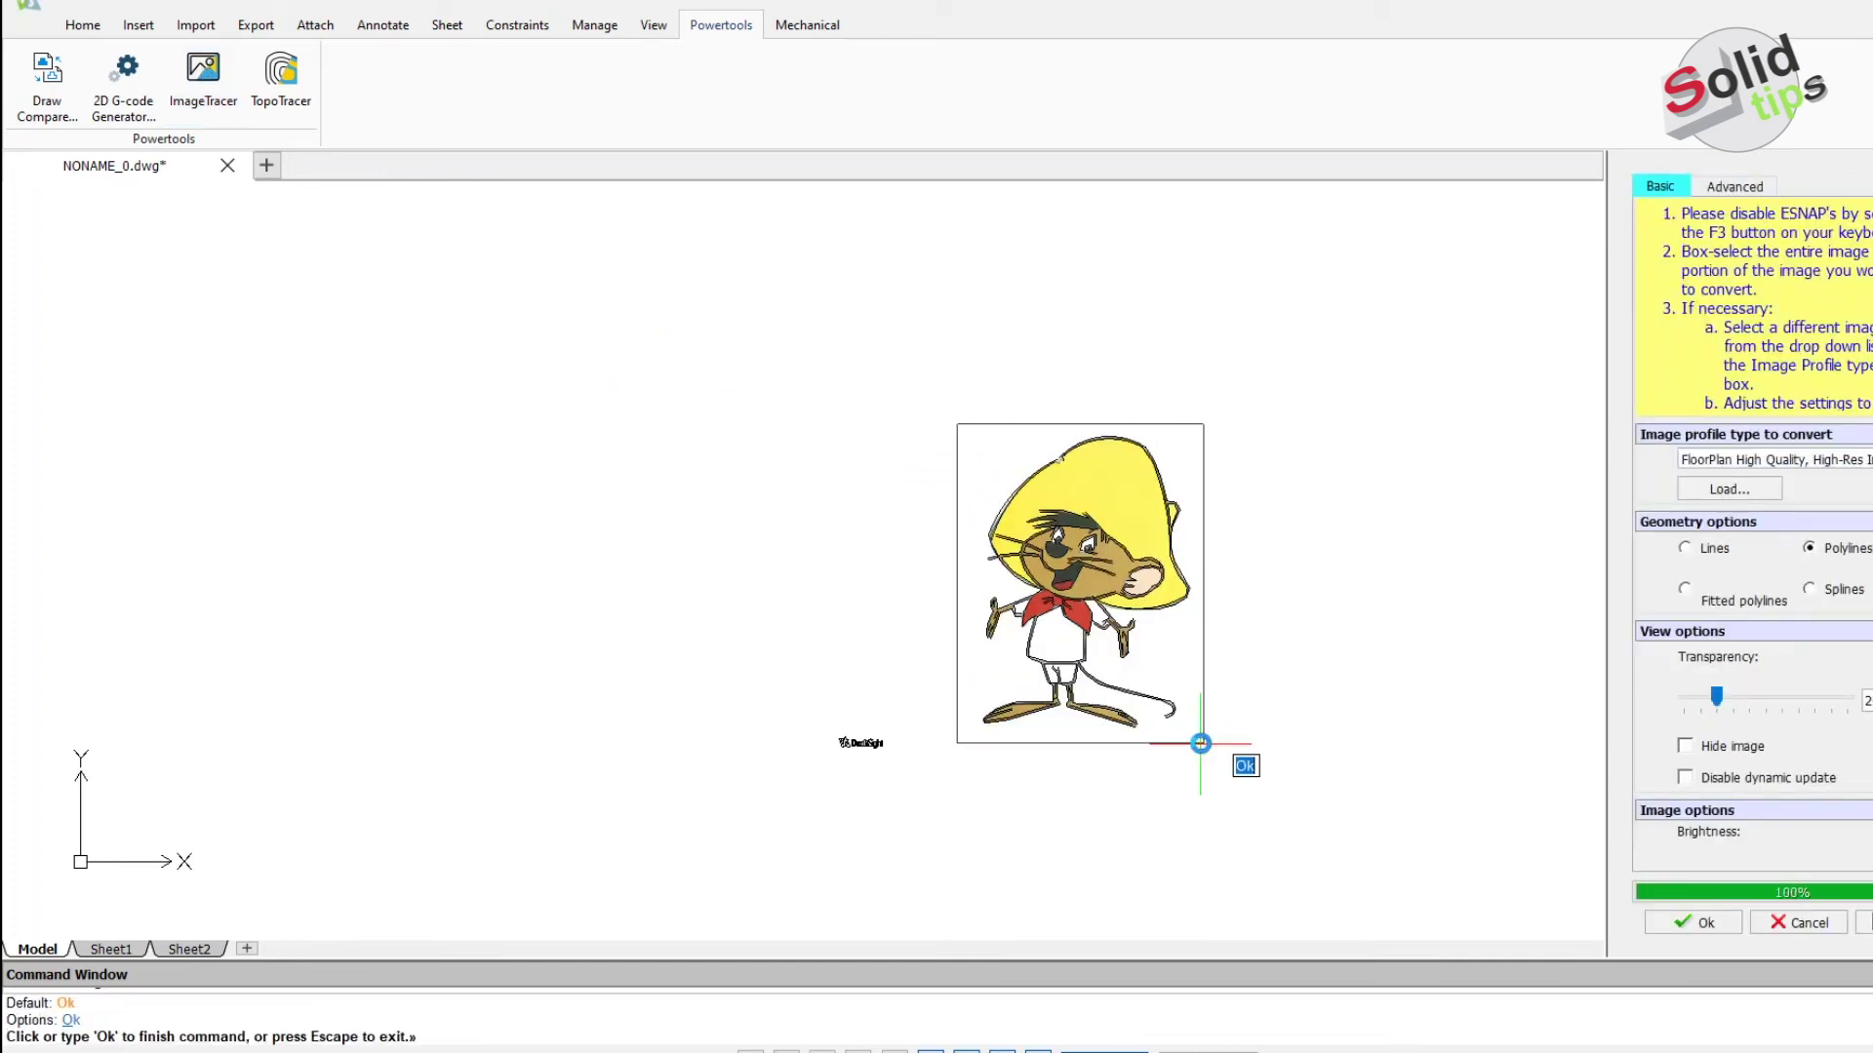
Hide the image, use the Logo Multiple Colors profile, and accept the trace.
click(1770, 459)
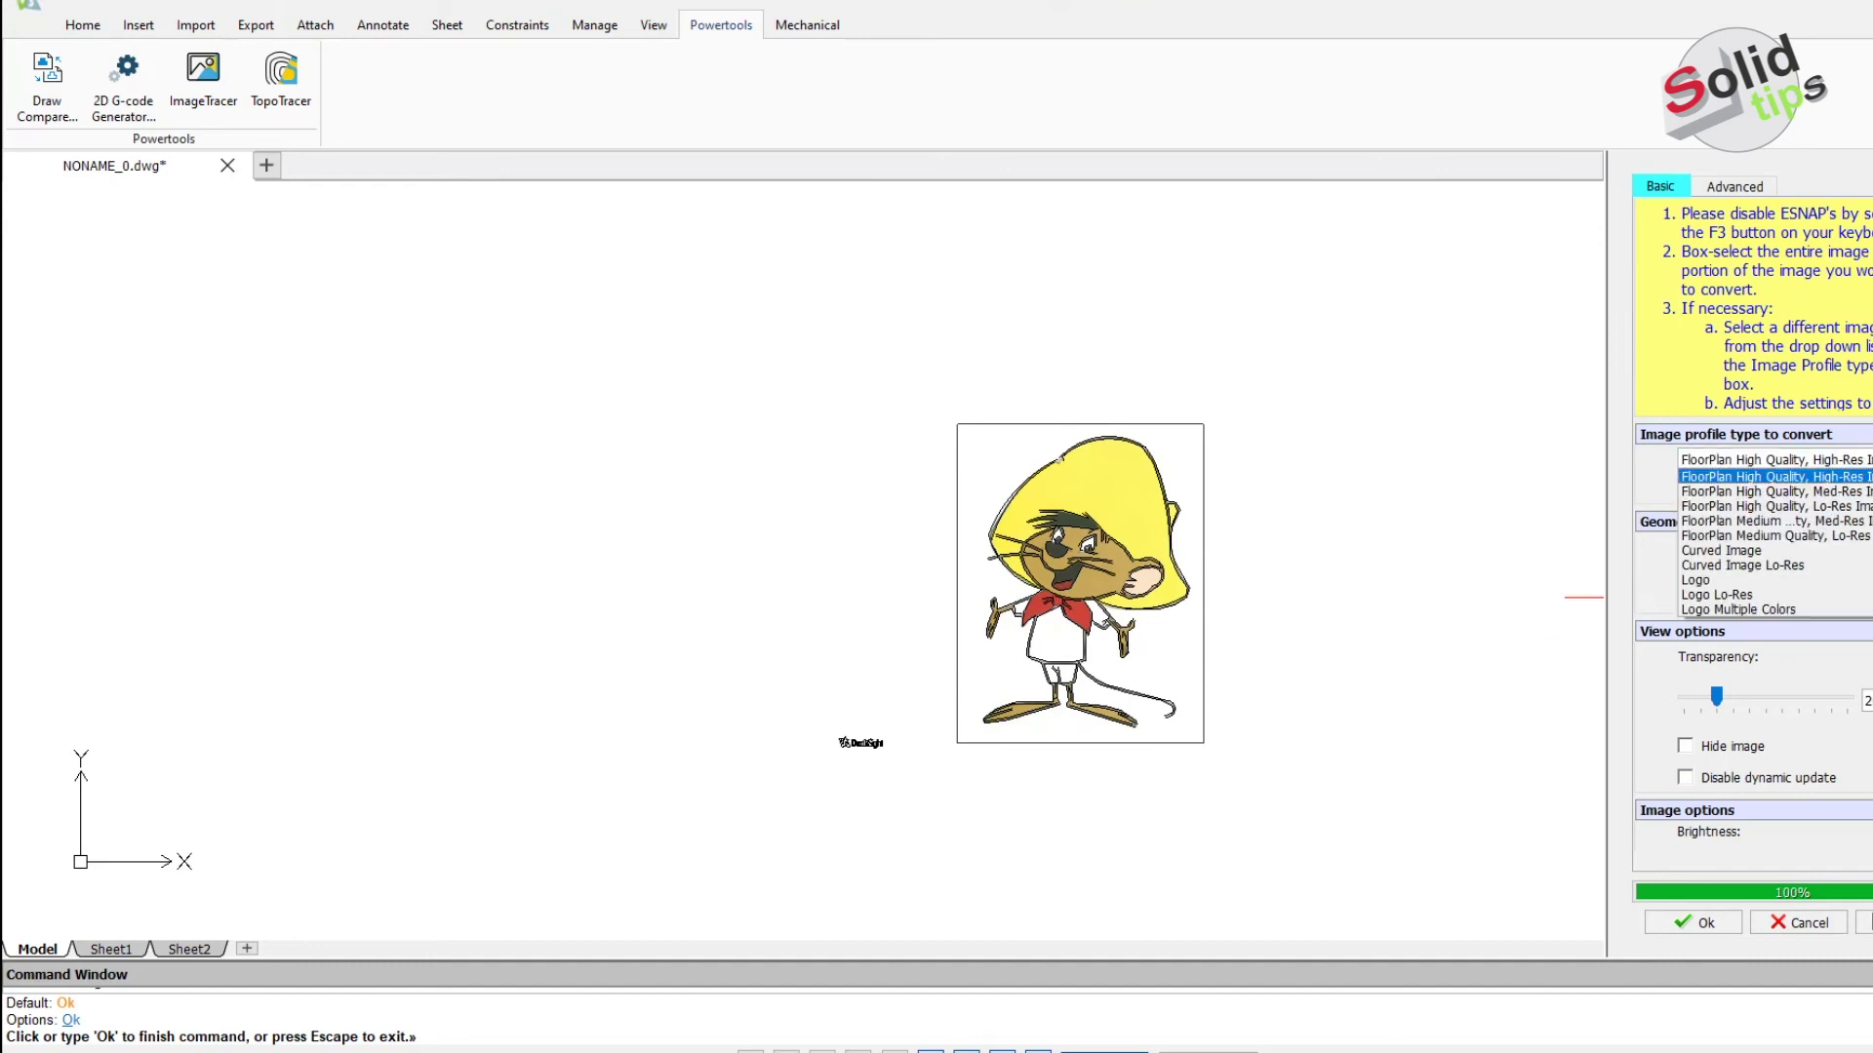
click(1770, 476)
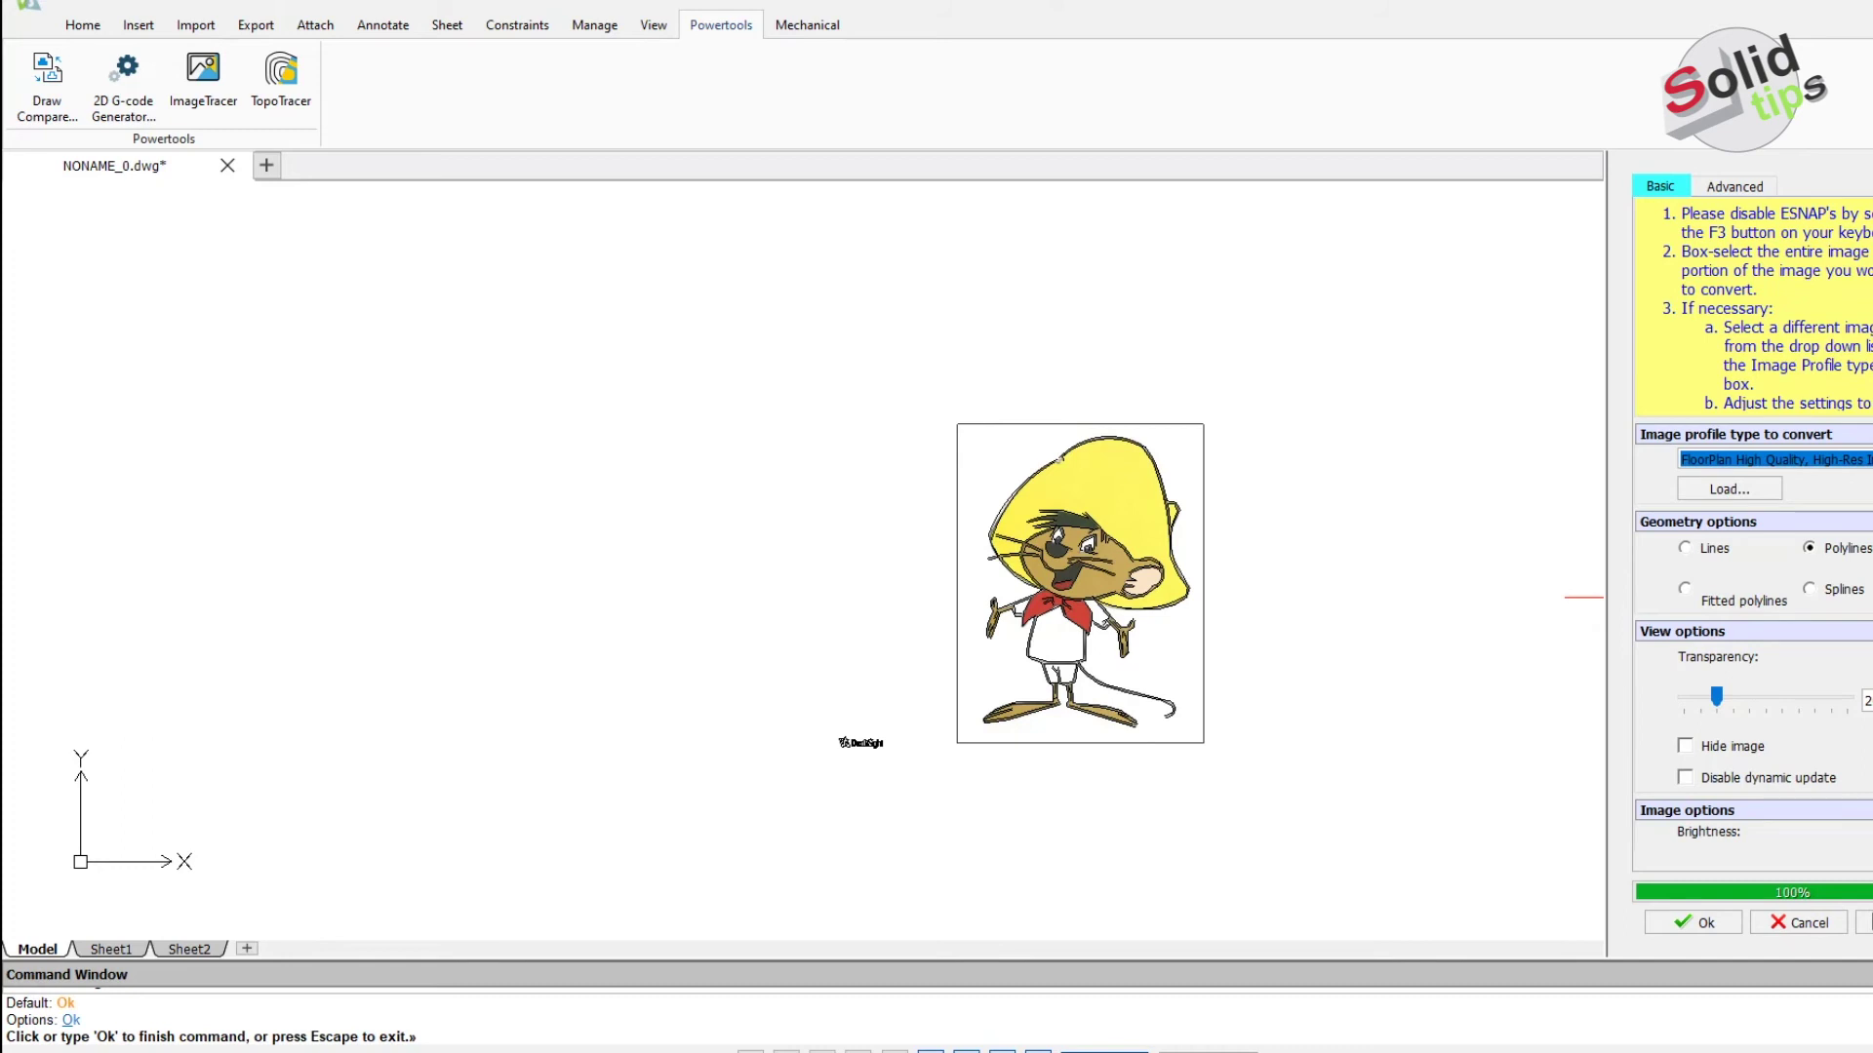
click(1684, 746)
scroll(1034, 585, down, 1)
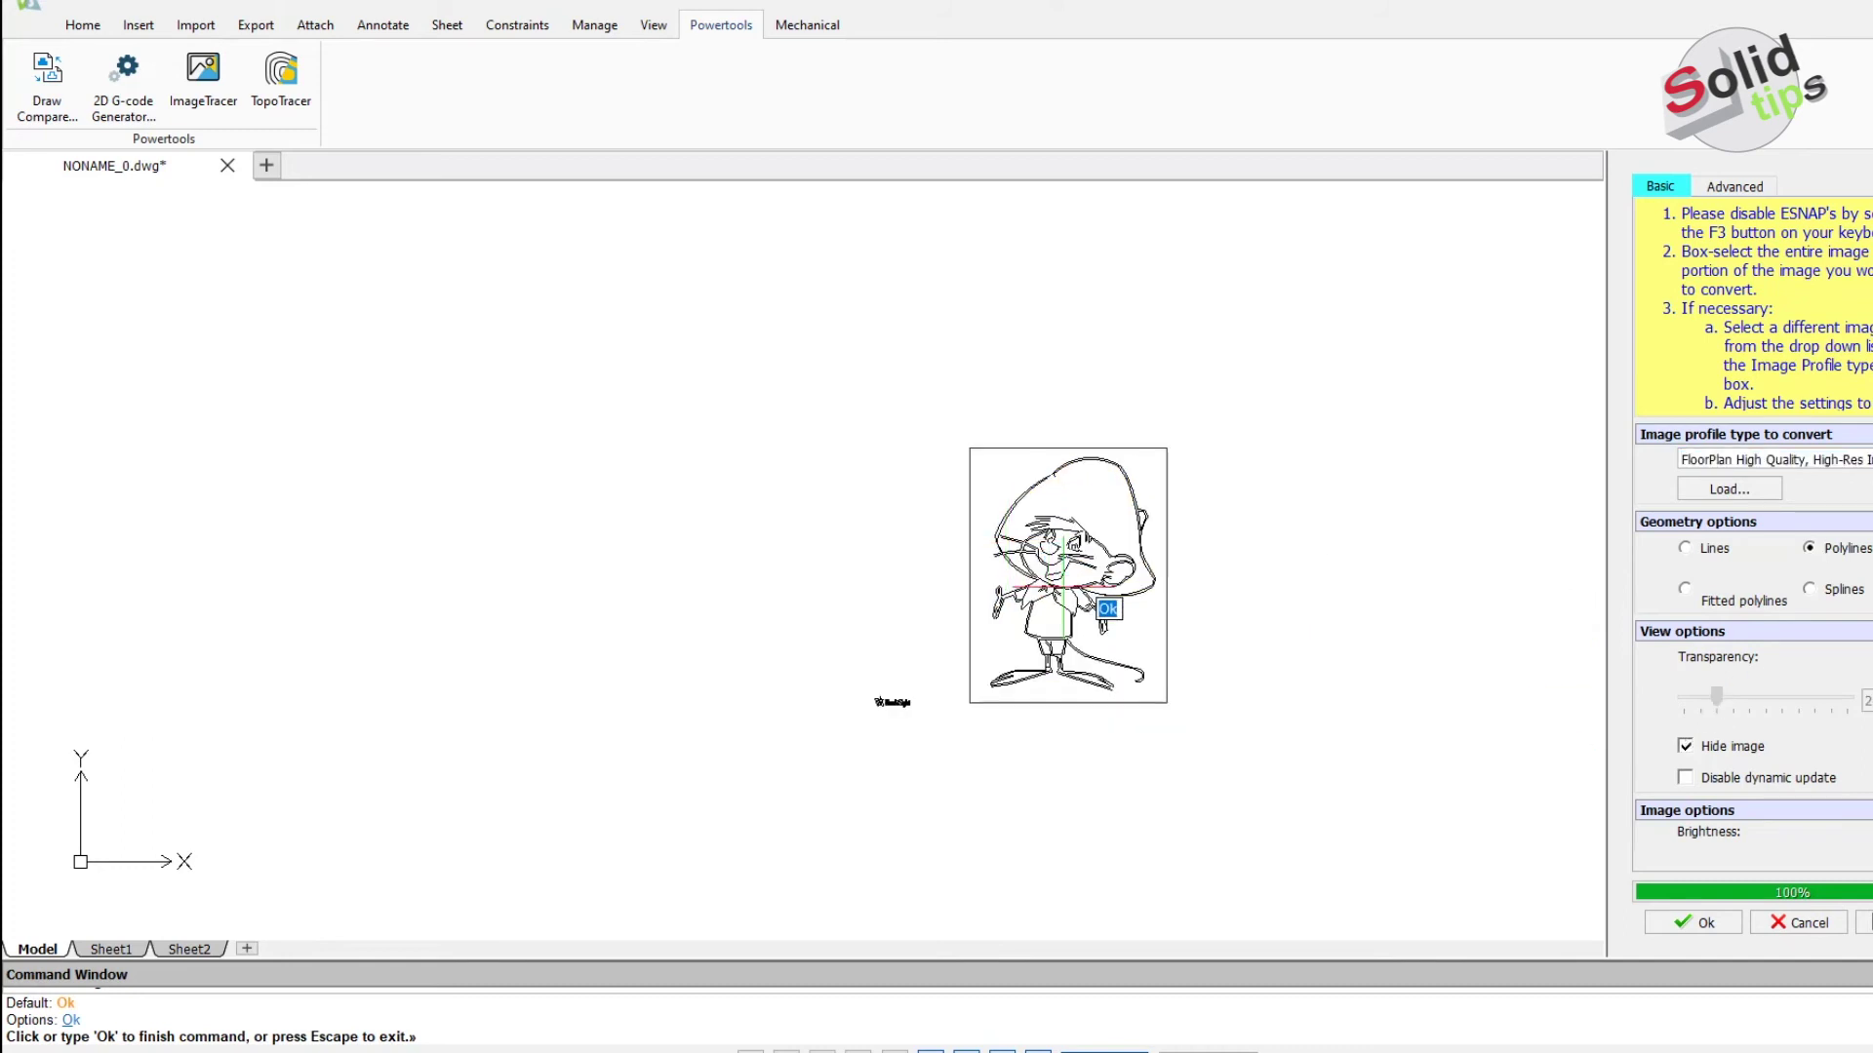
scroll(1065, 589, up, 5)
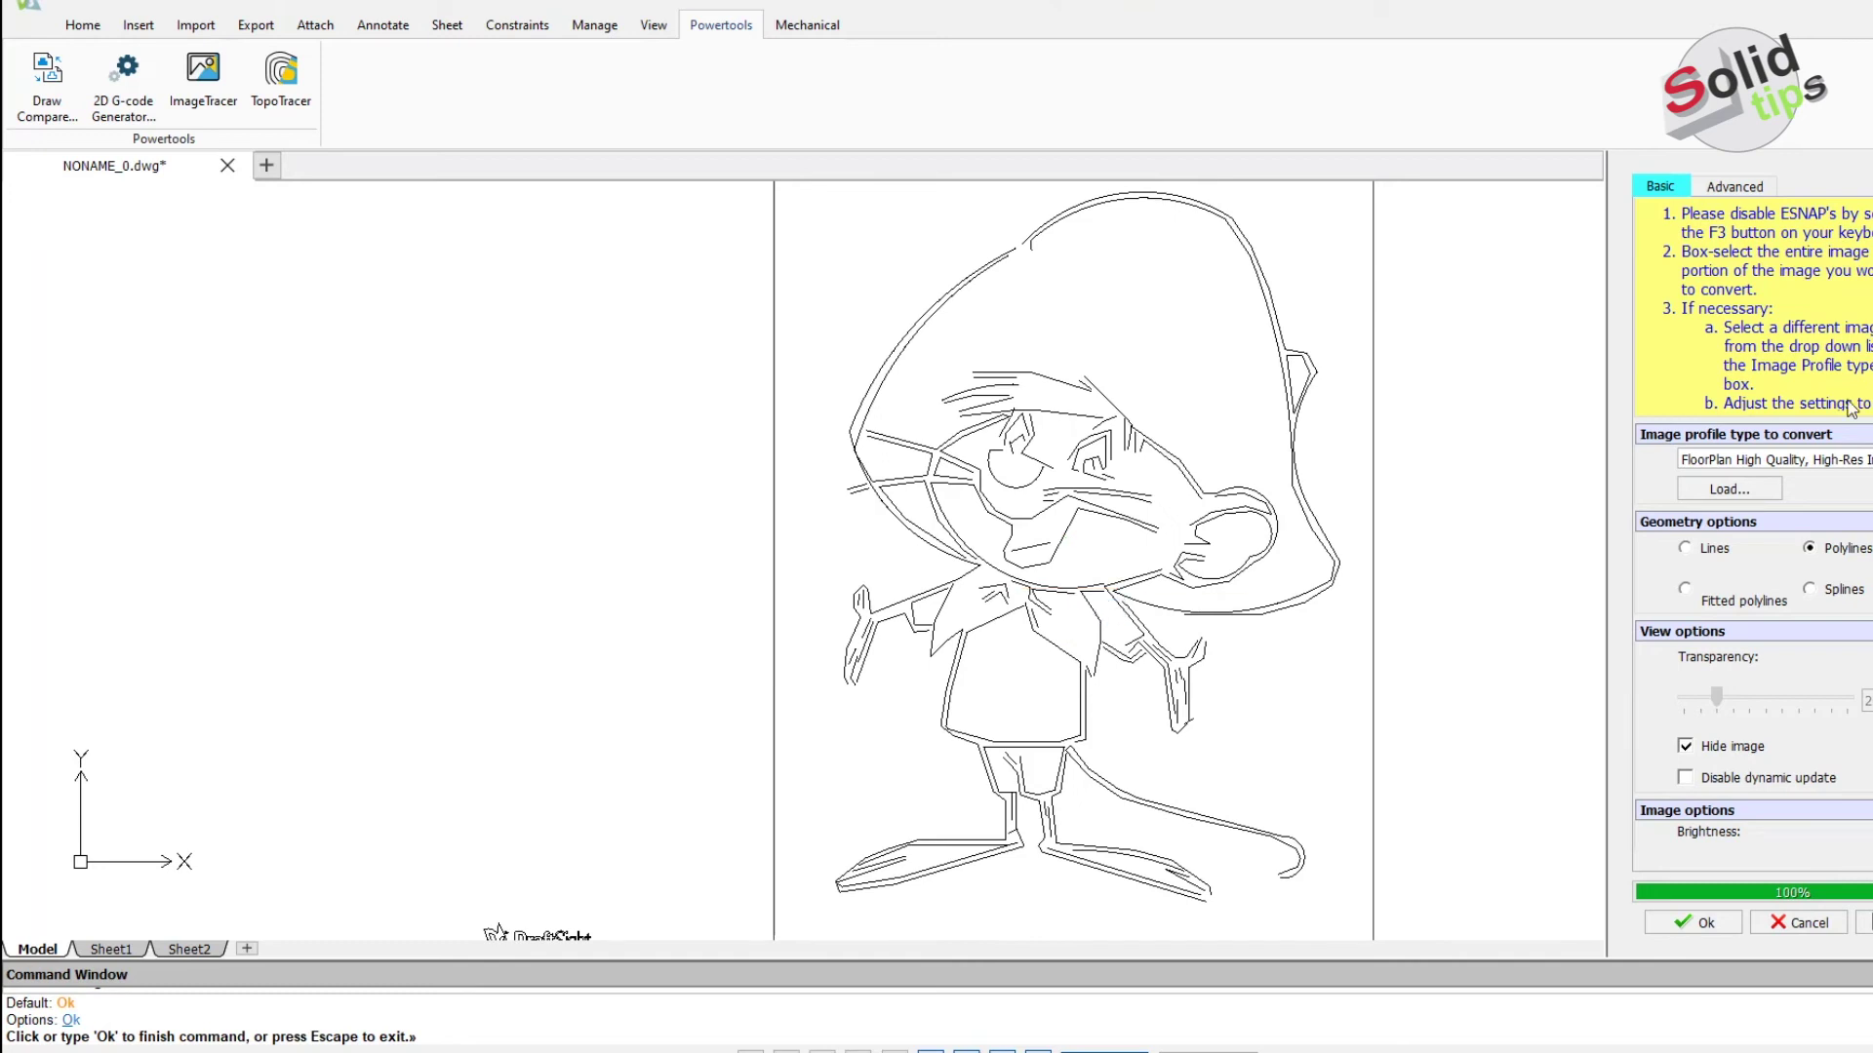
click(1771, 460)
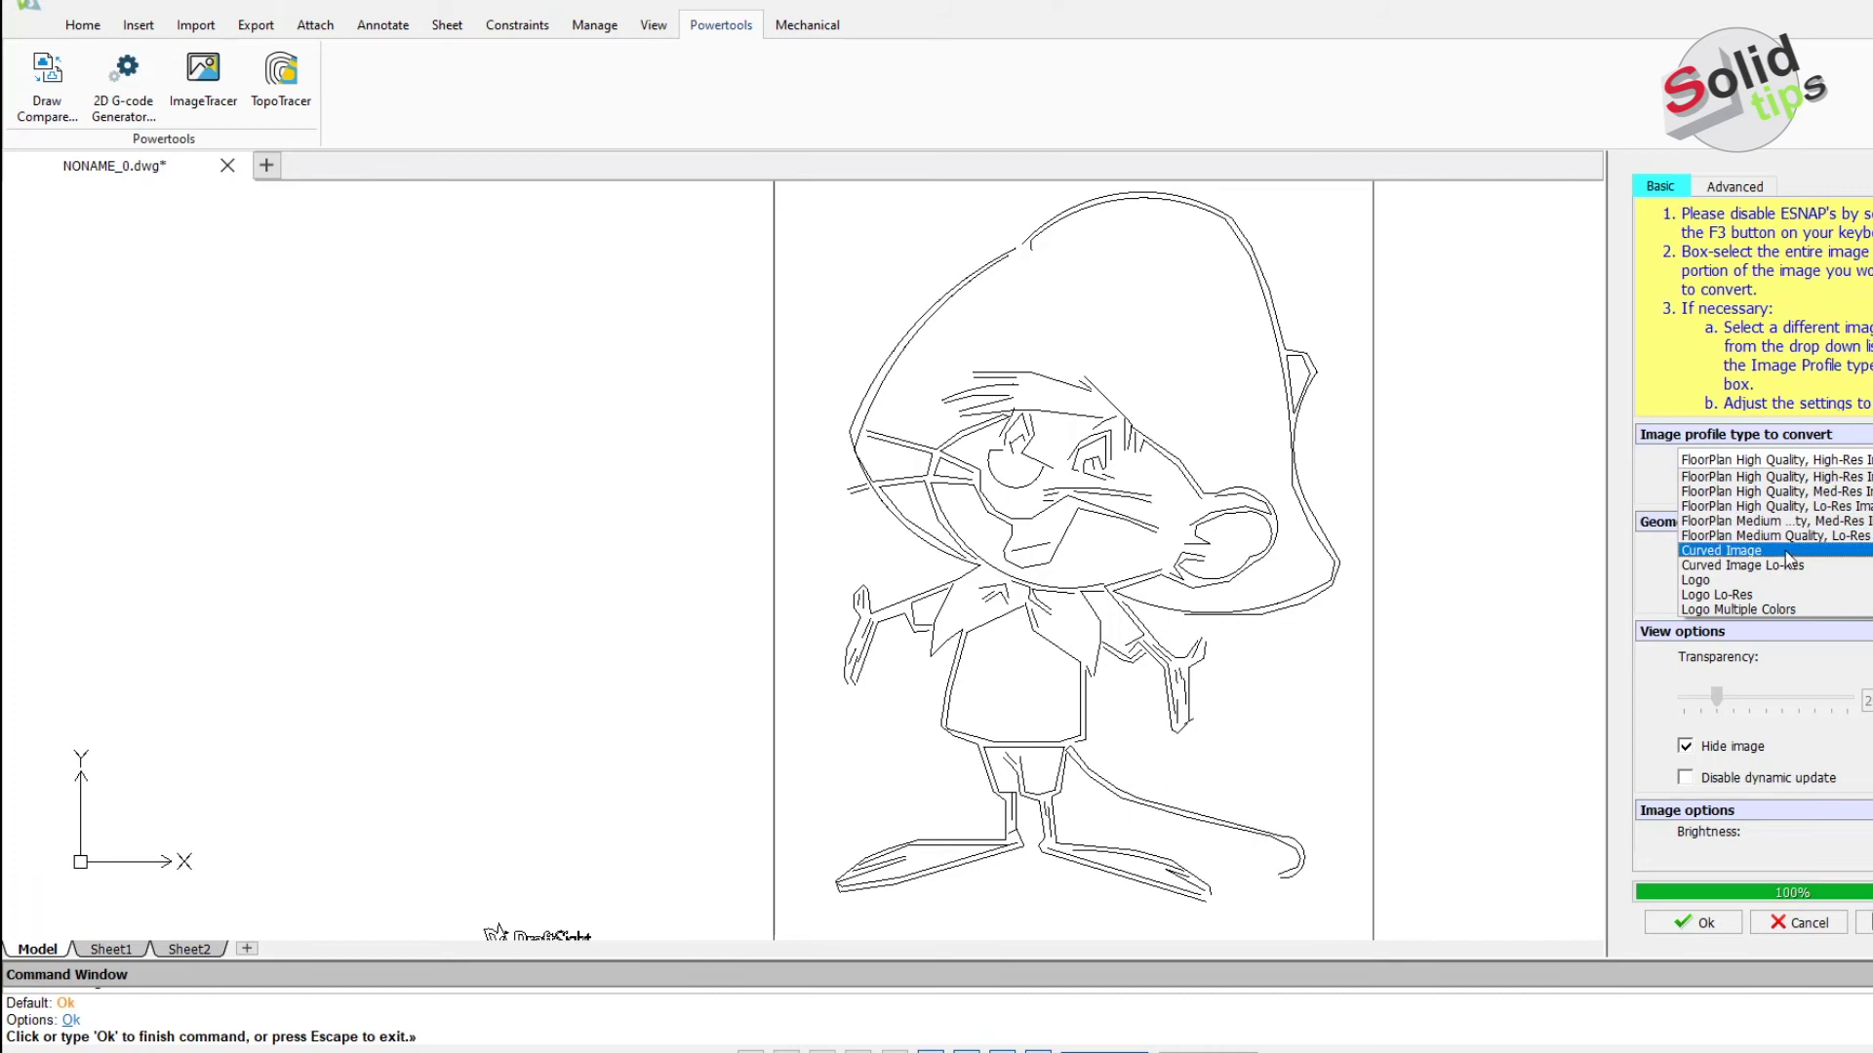
click(1731, 608)
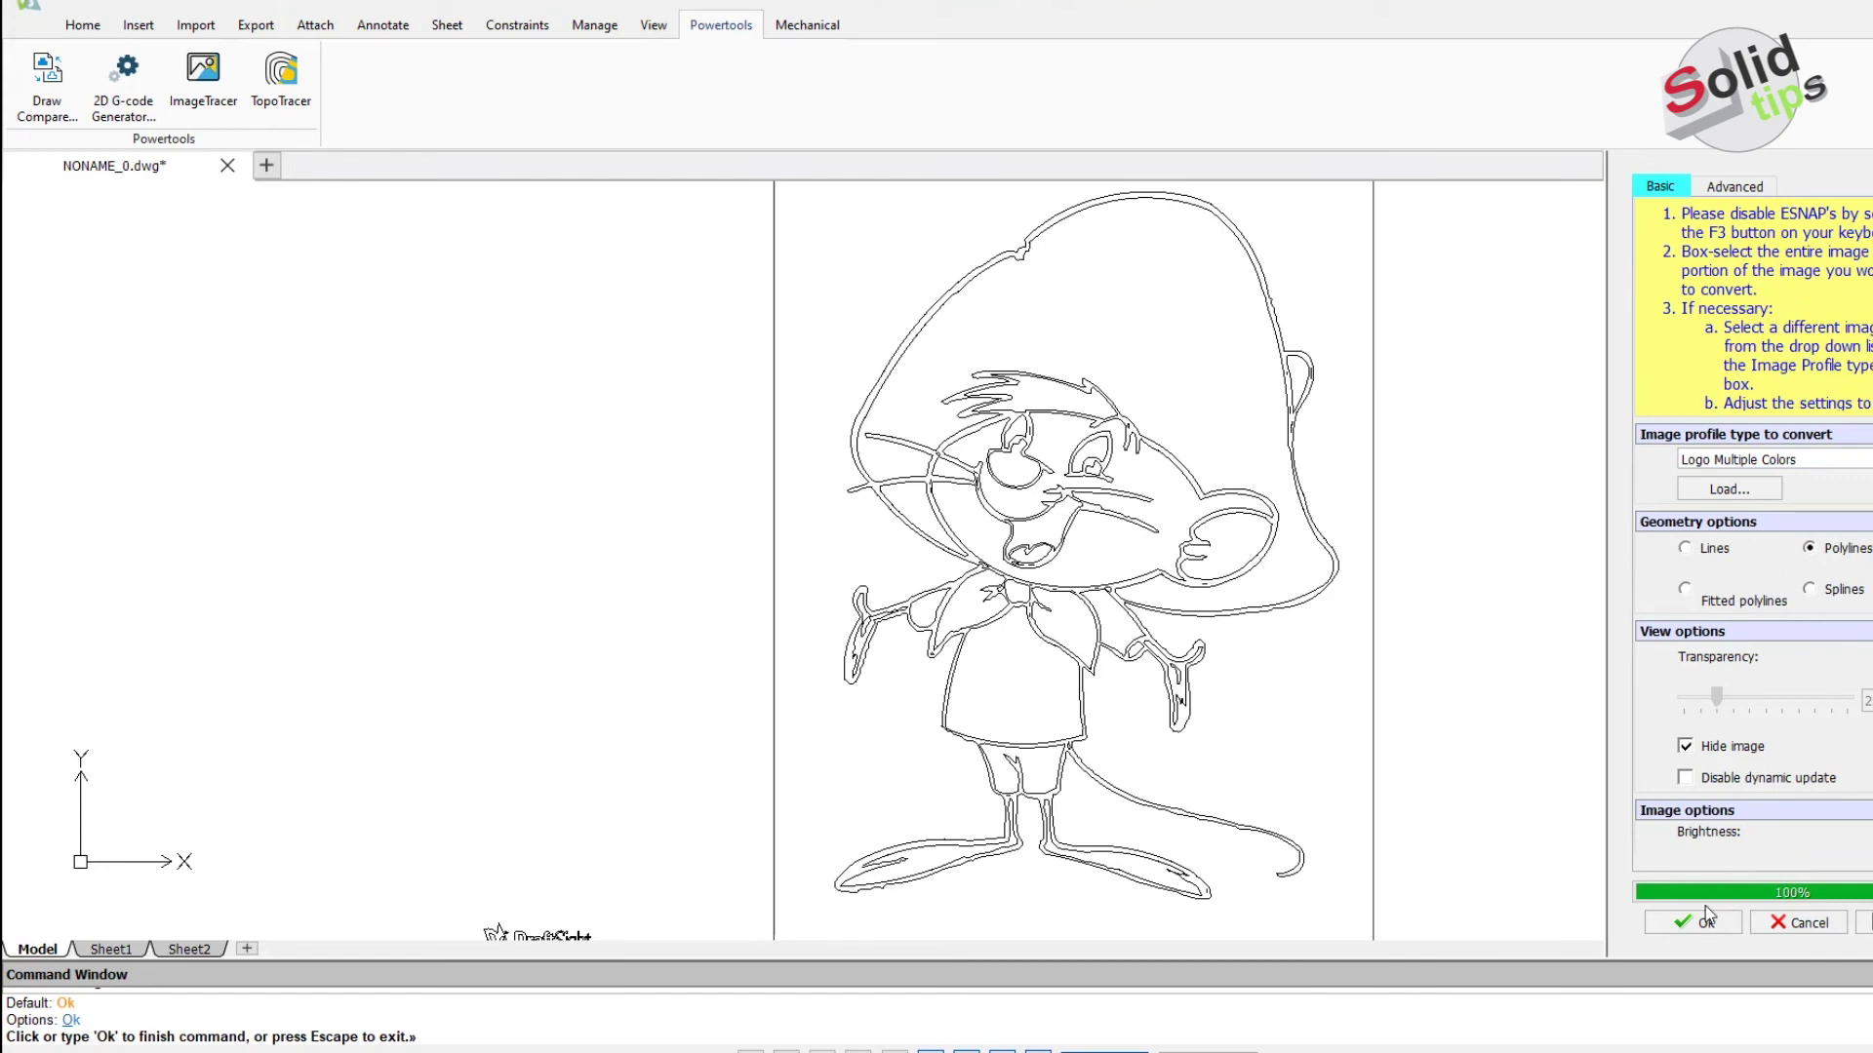
click(1686, 923)
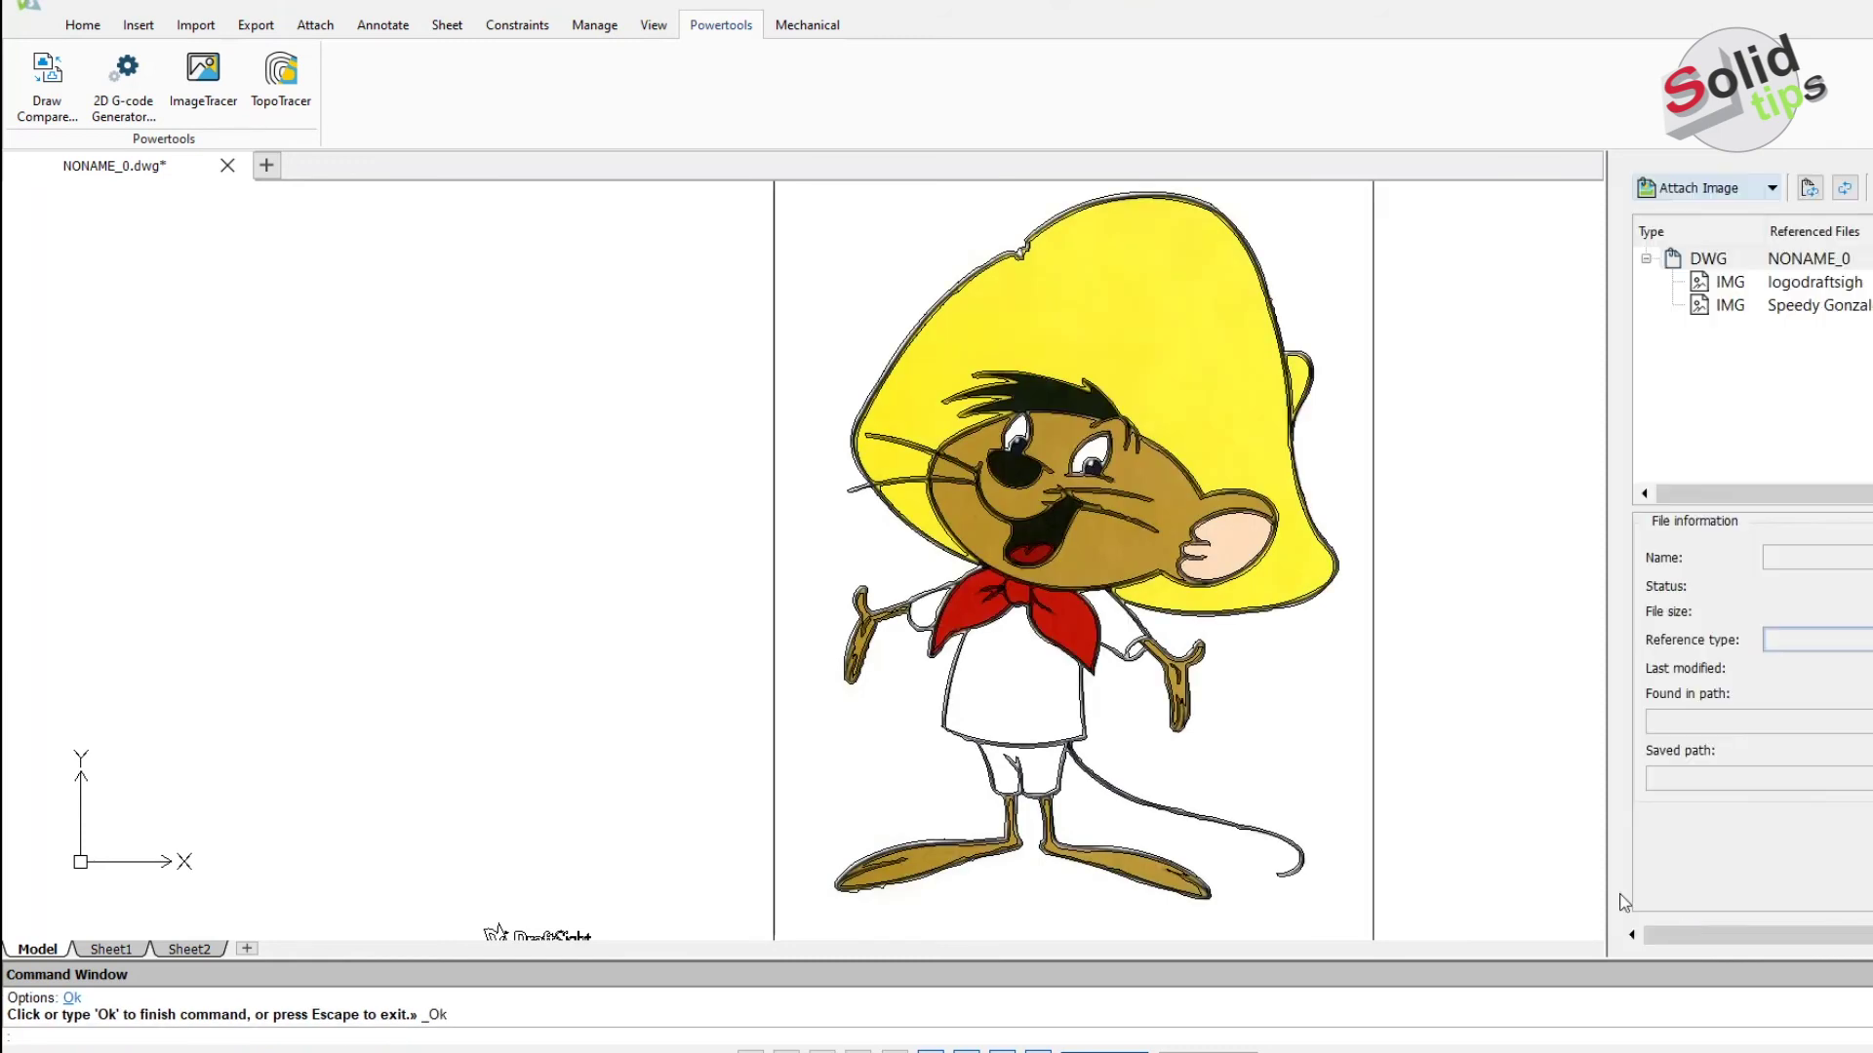
Drag the colour Speedy raster off its traced outlines and delete it.
scroll(1231, 621, up, 3)
scroll(1232, 621, down, 5)
scroll(1231, 621, down, 3)
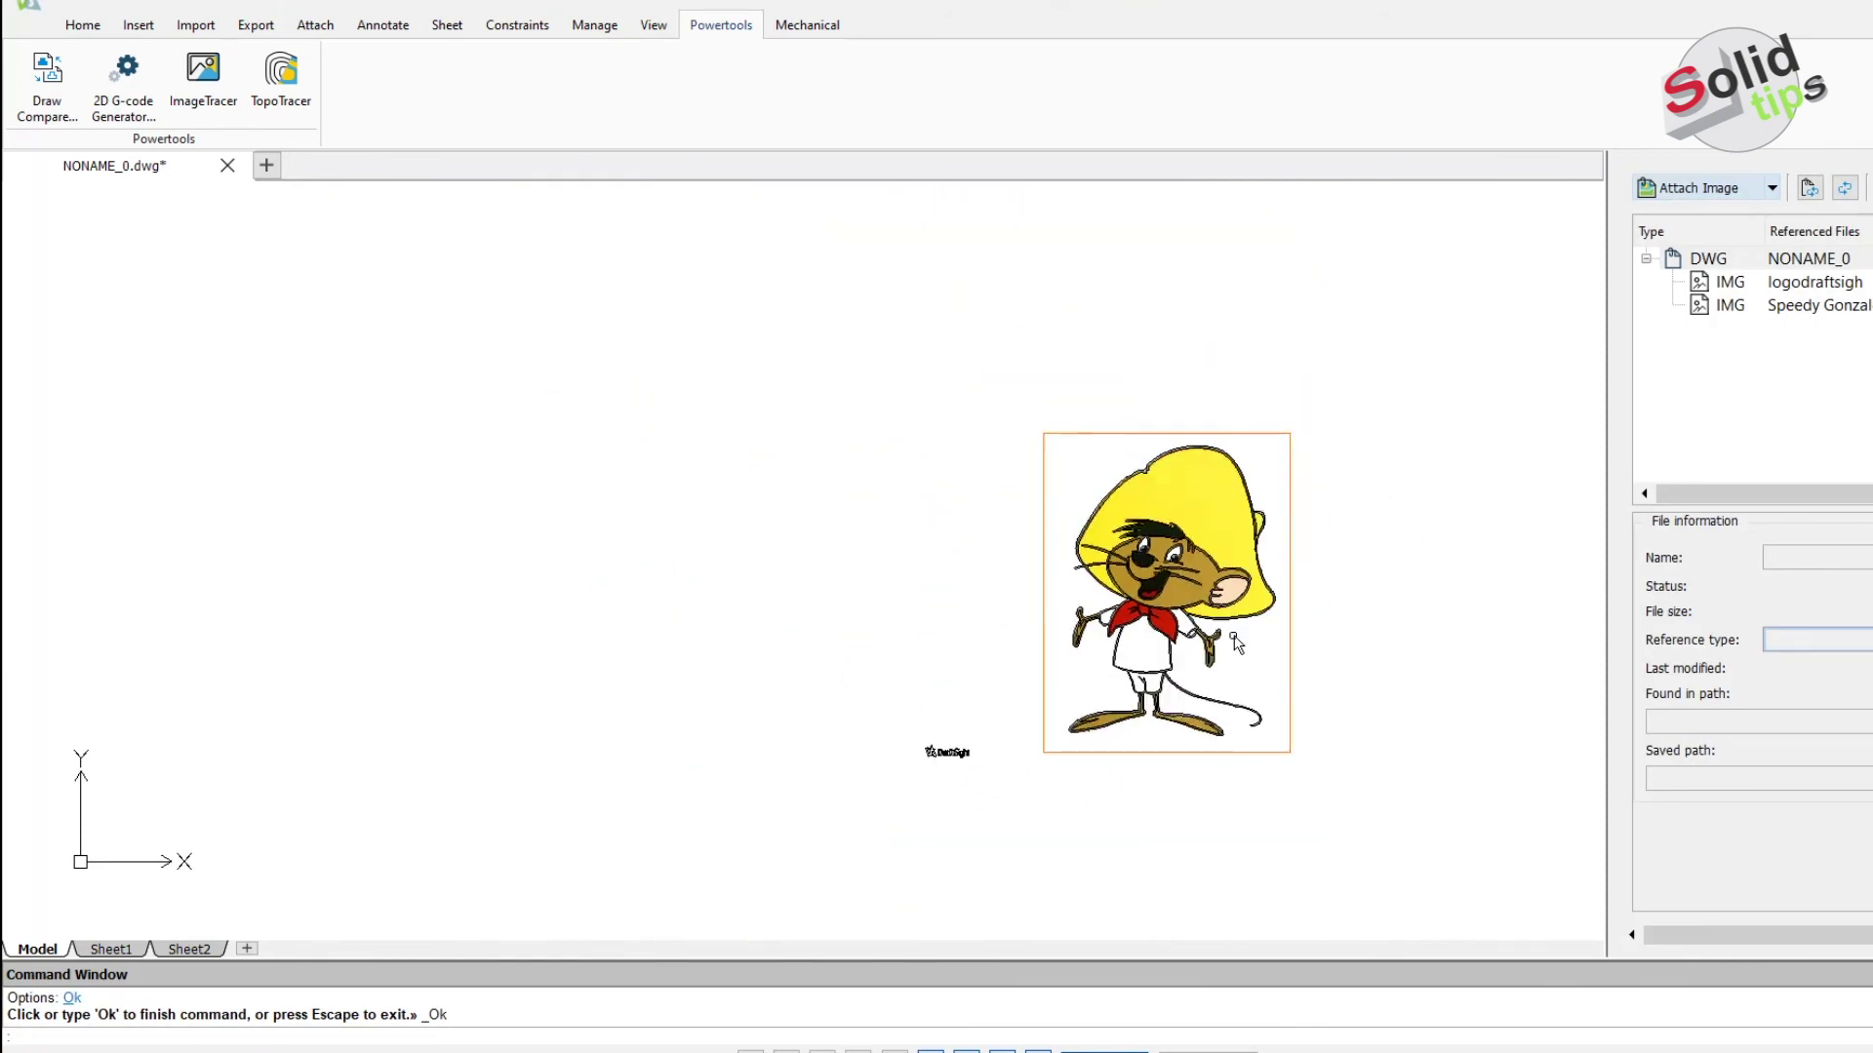
click(1237, 540)
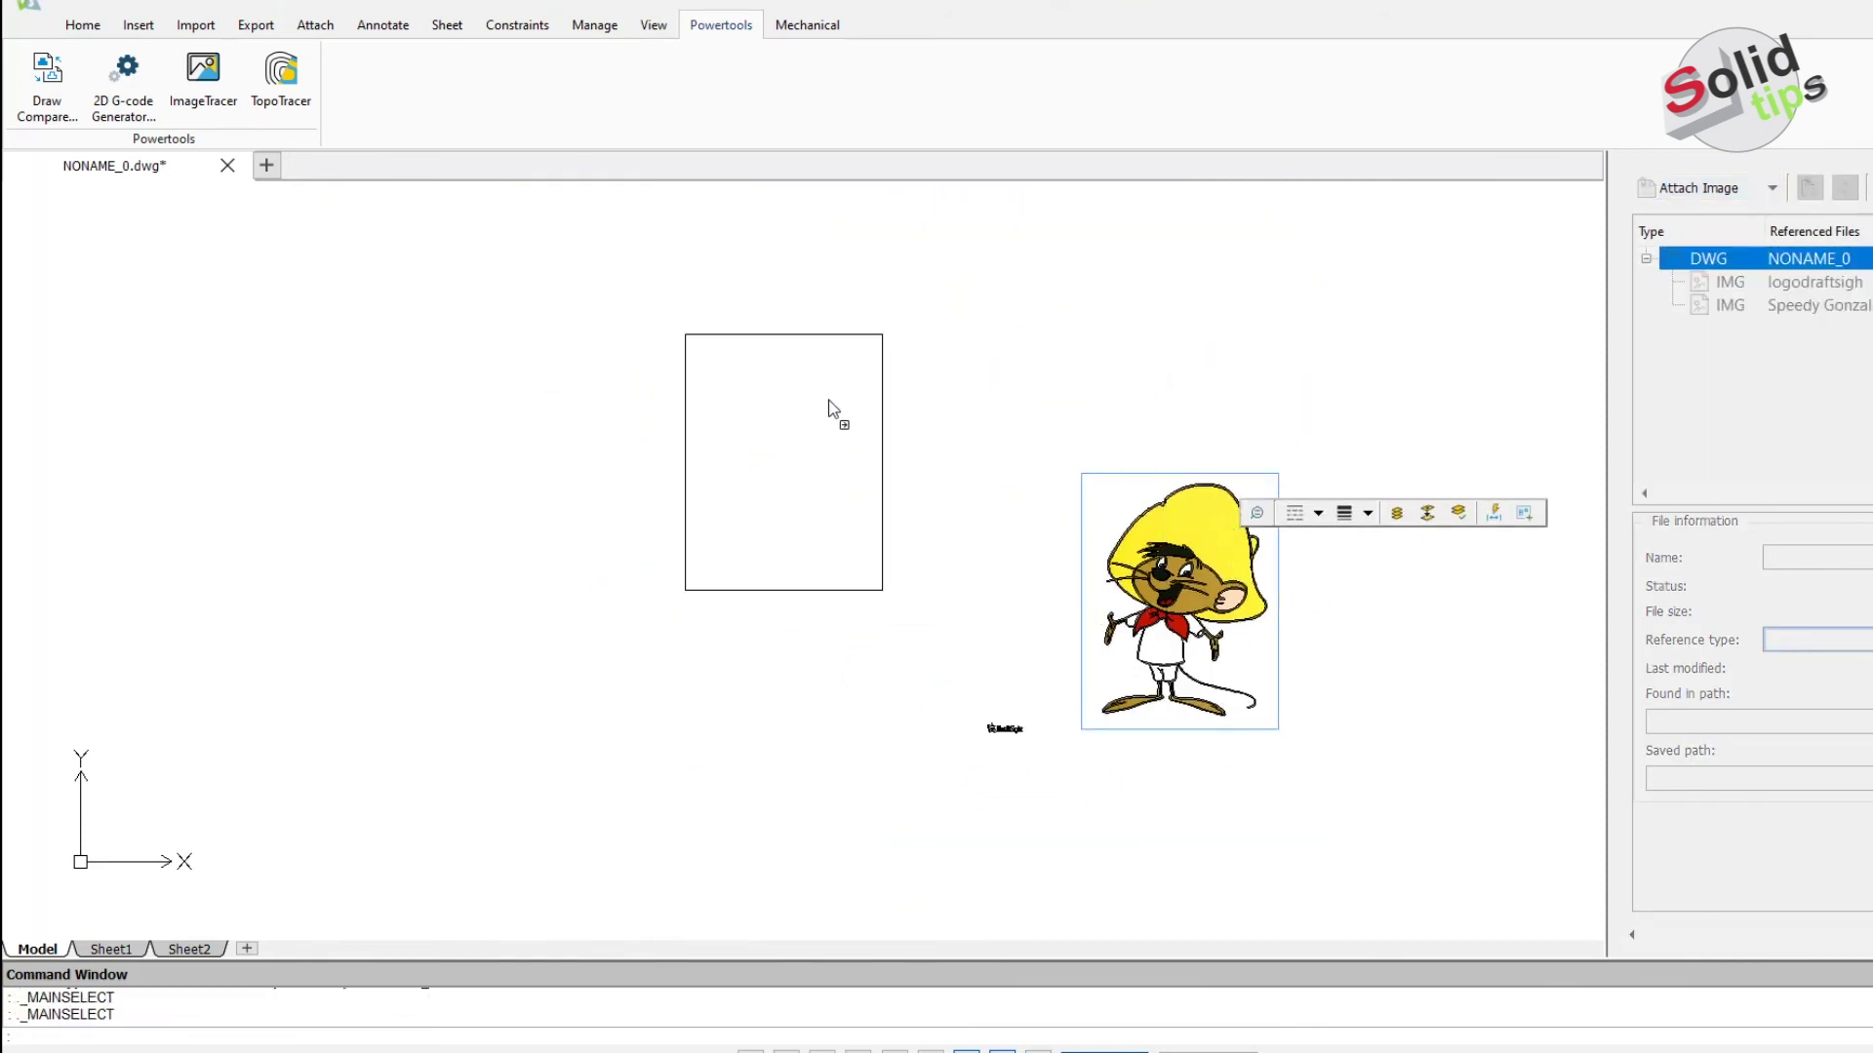
drag(1237, 539, 834, 403)
scroll(1132, 652, down, 1)
scroll(1137, 639, up, 2)
scroll(1146, 614, up, 2)
scroll(1157, 591, down, 1)
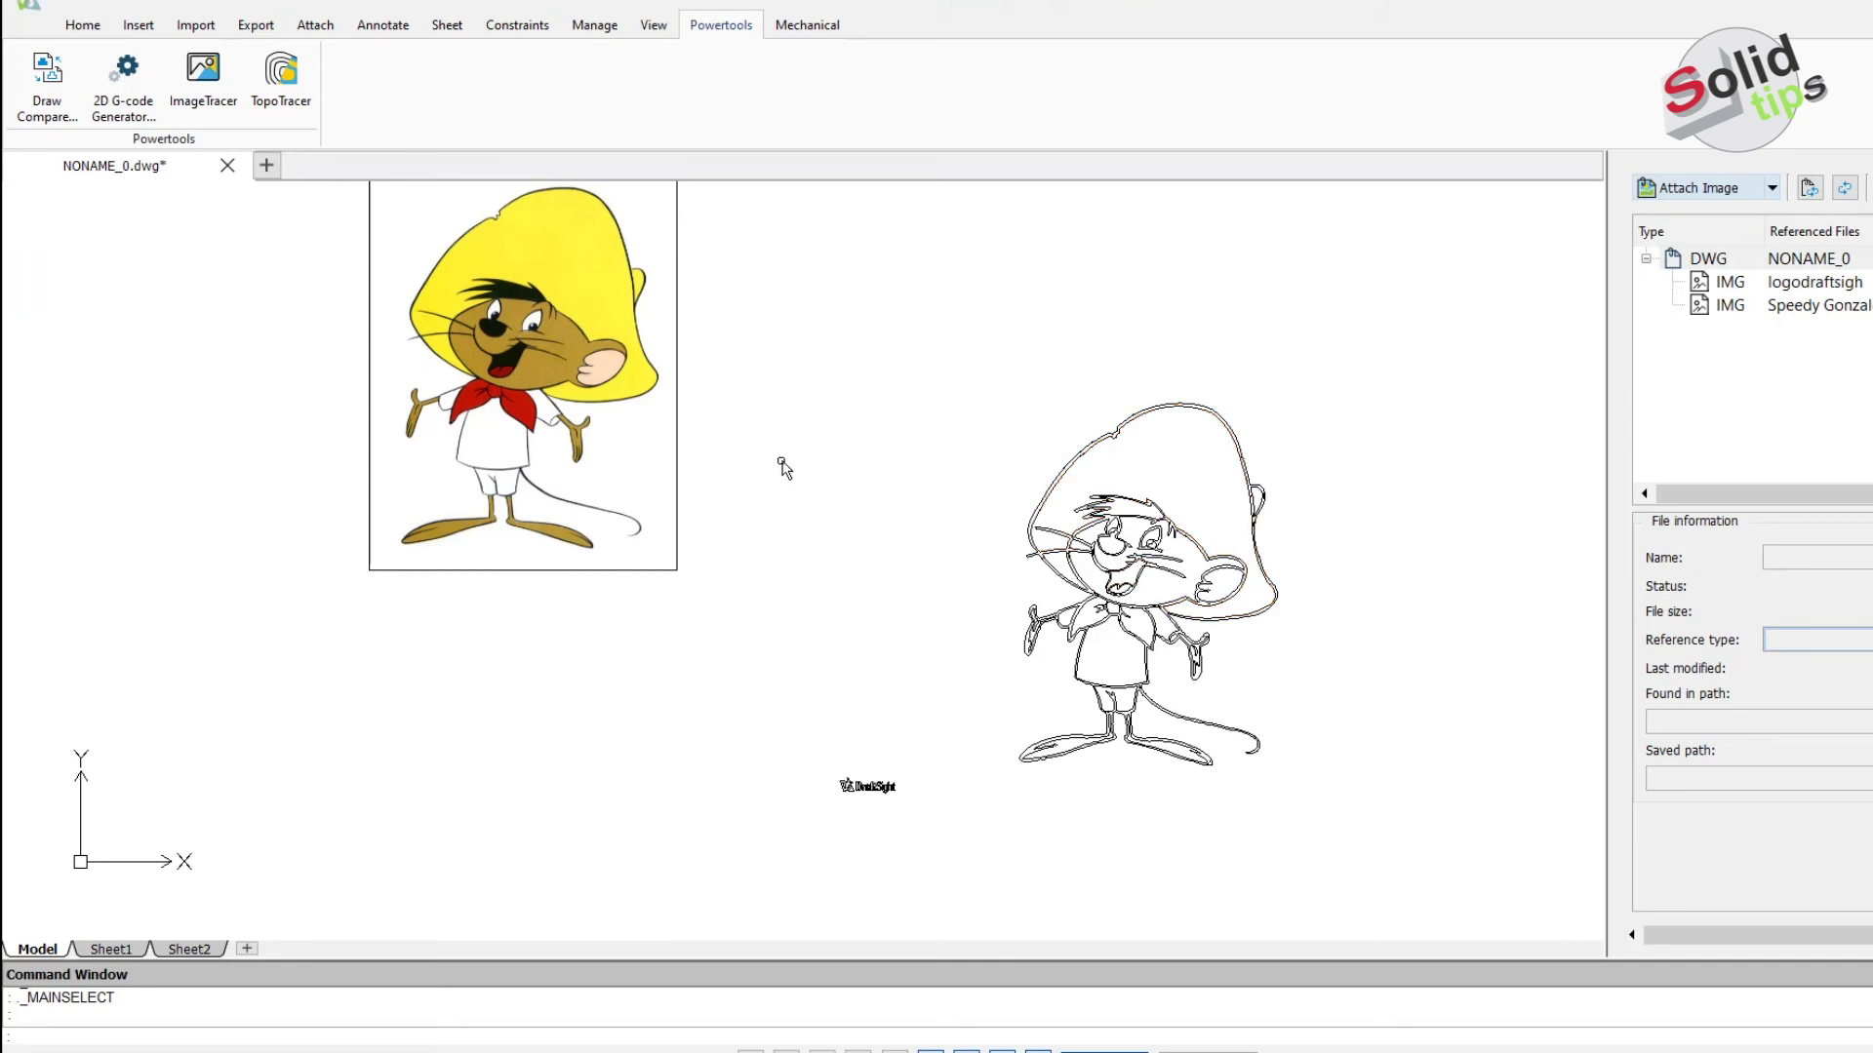
click(598, 414)
key(Delete)
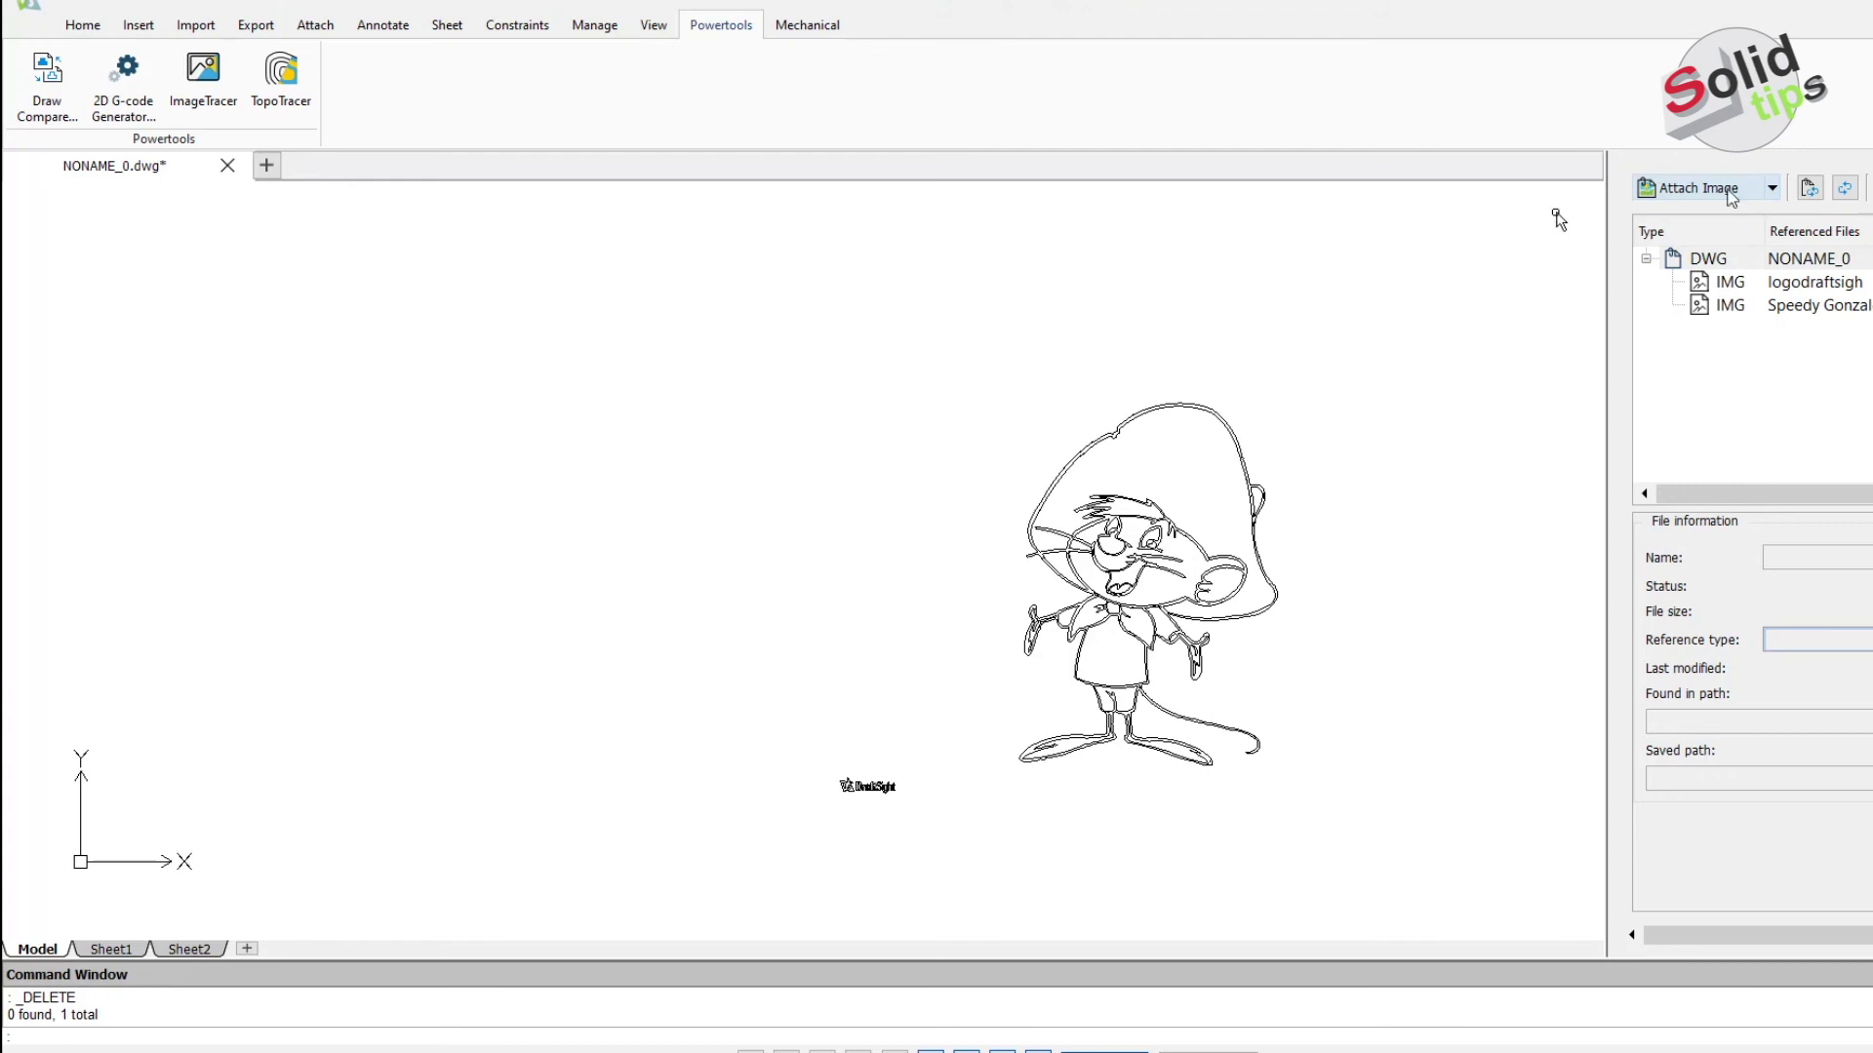
Attach neumatico.PNG from the Image Tracer folder and place the diagram in the drawing.
click(1697, 188)
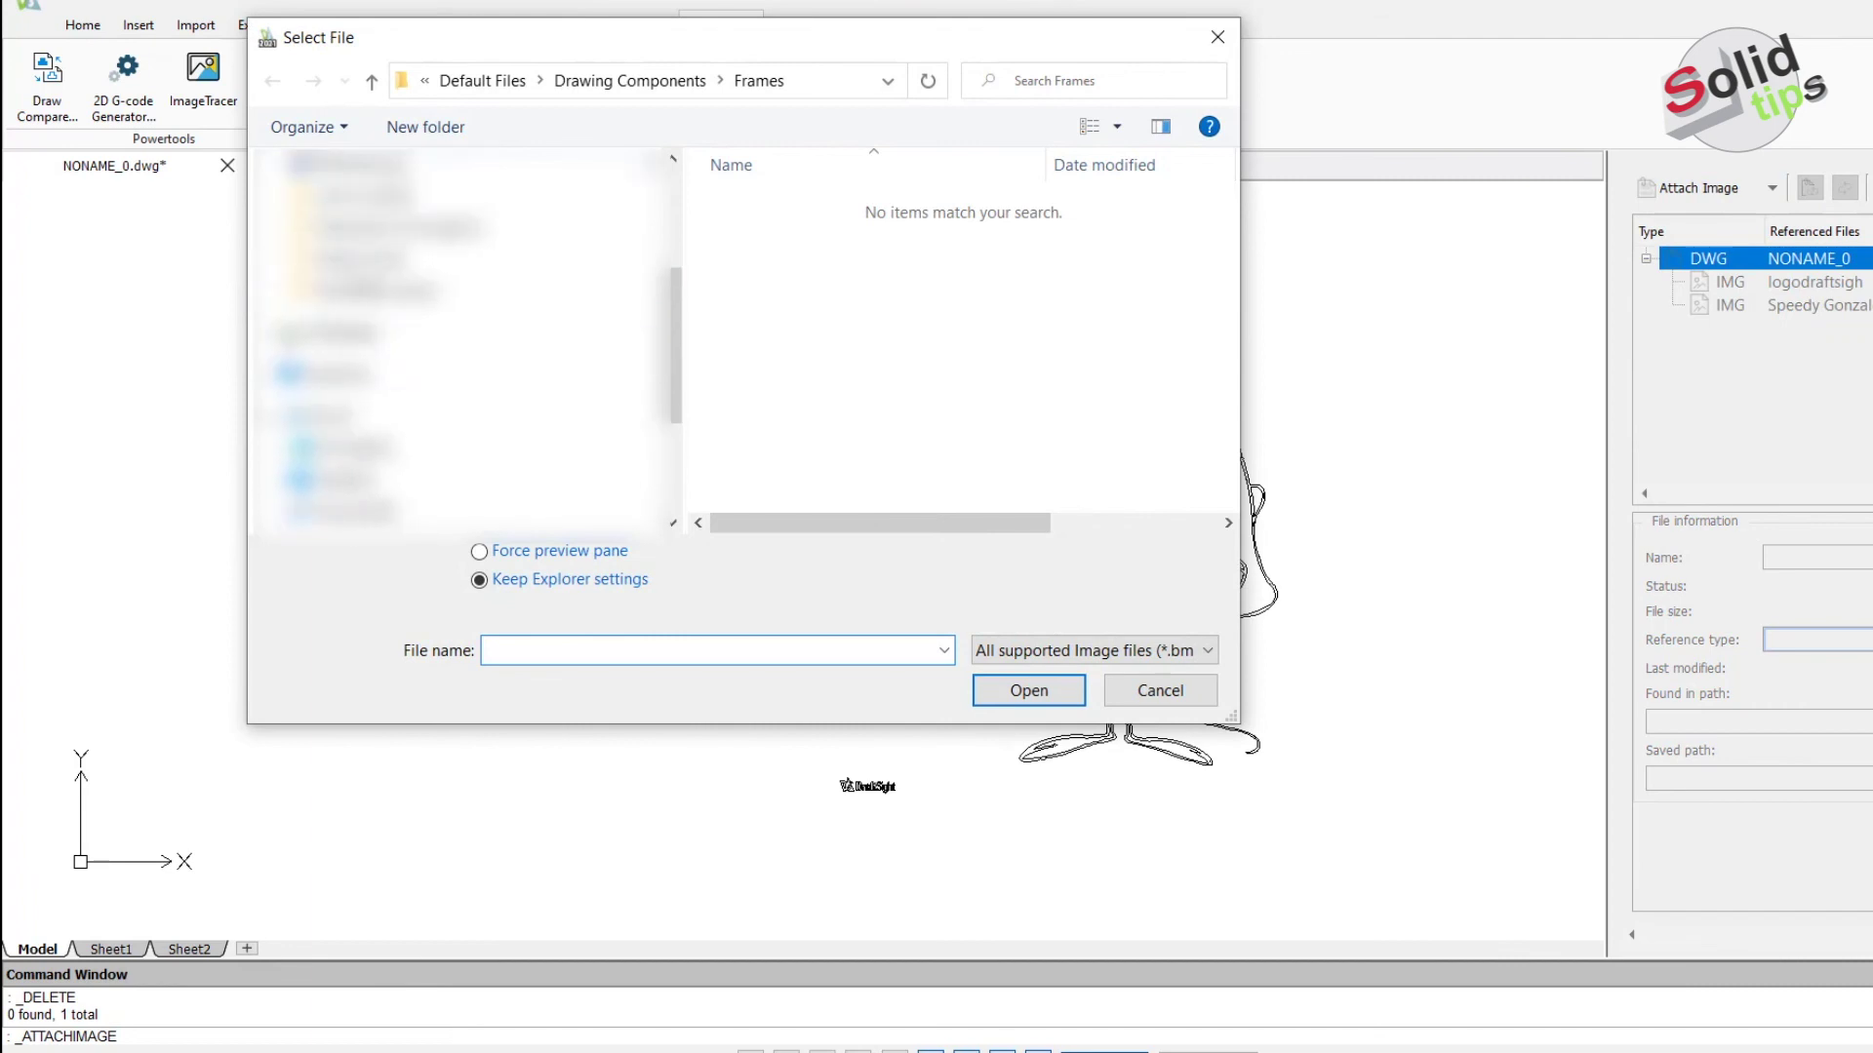
click(361, 289)
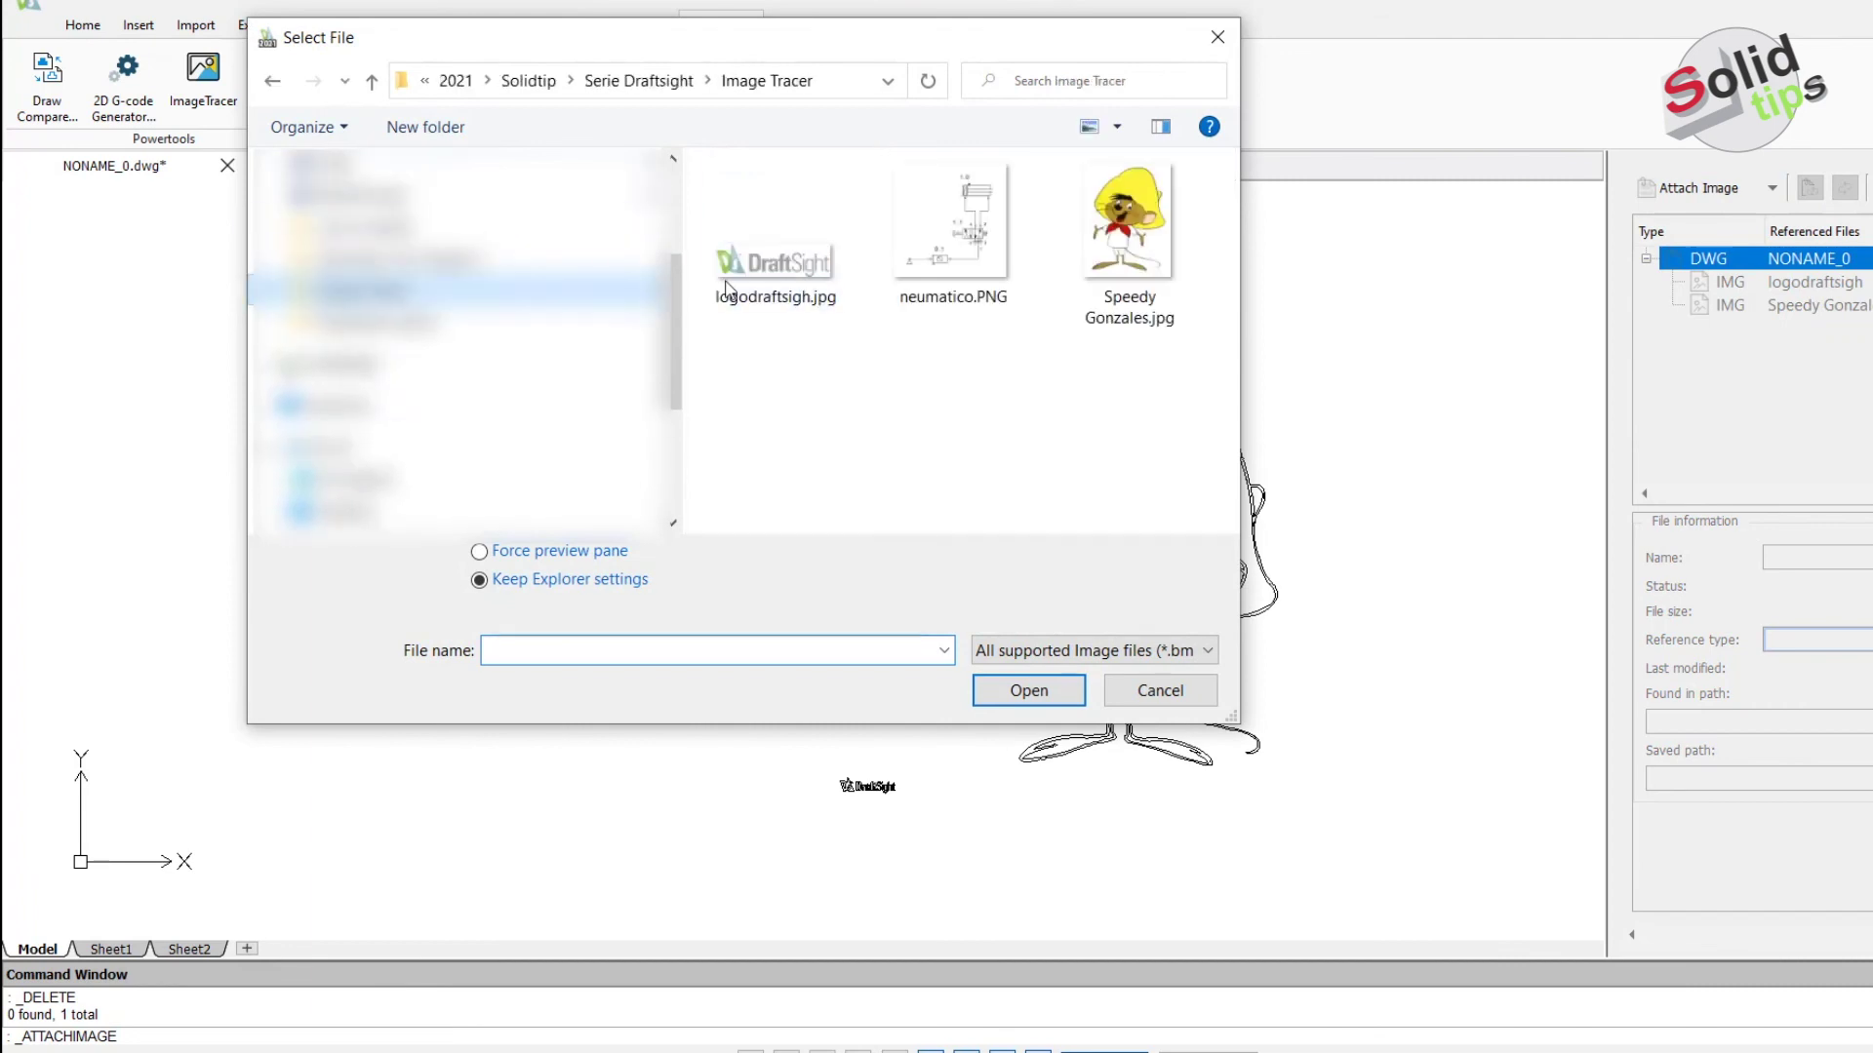
click(1007, 261)
click(1034, 695)
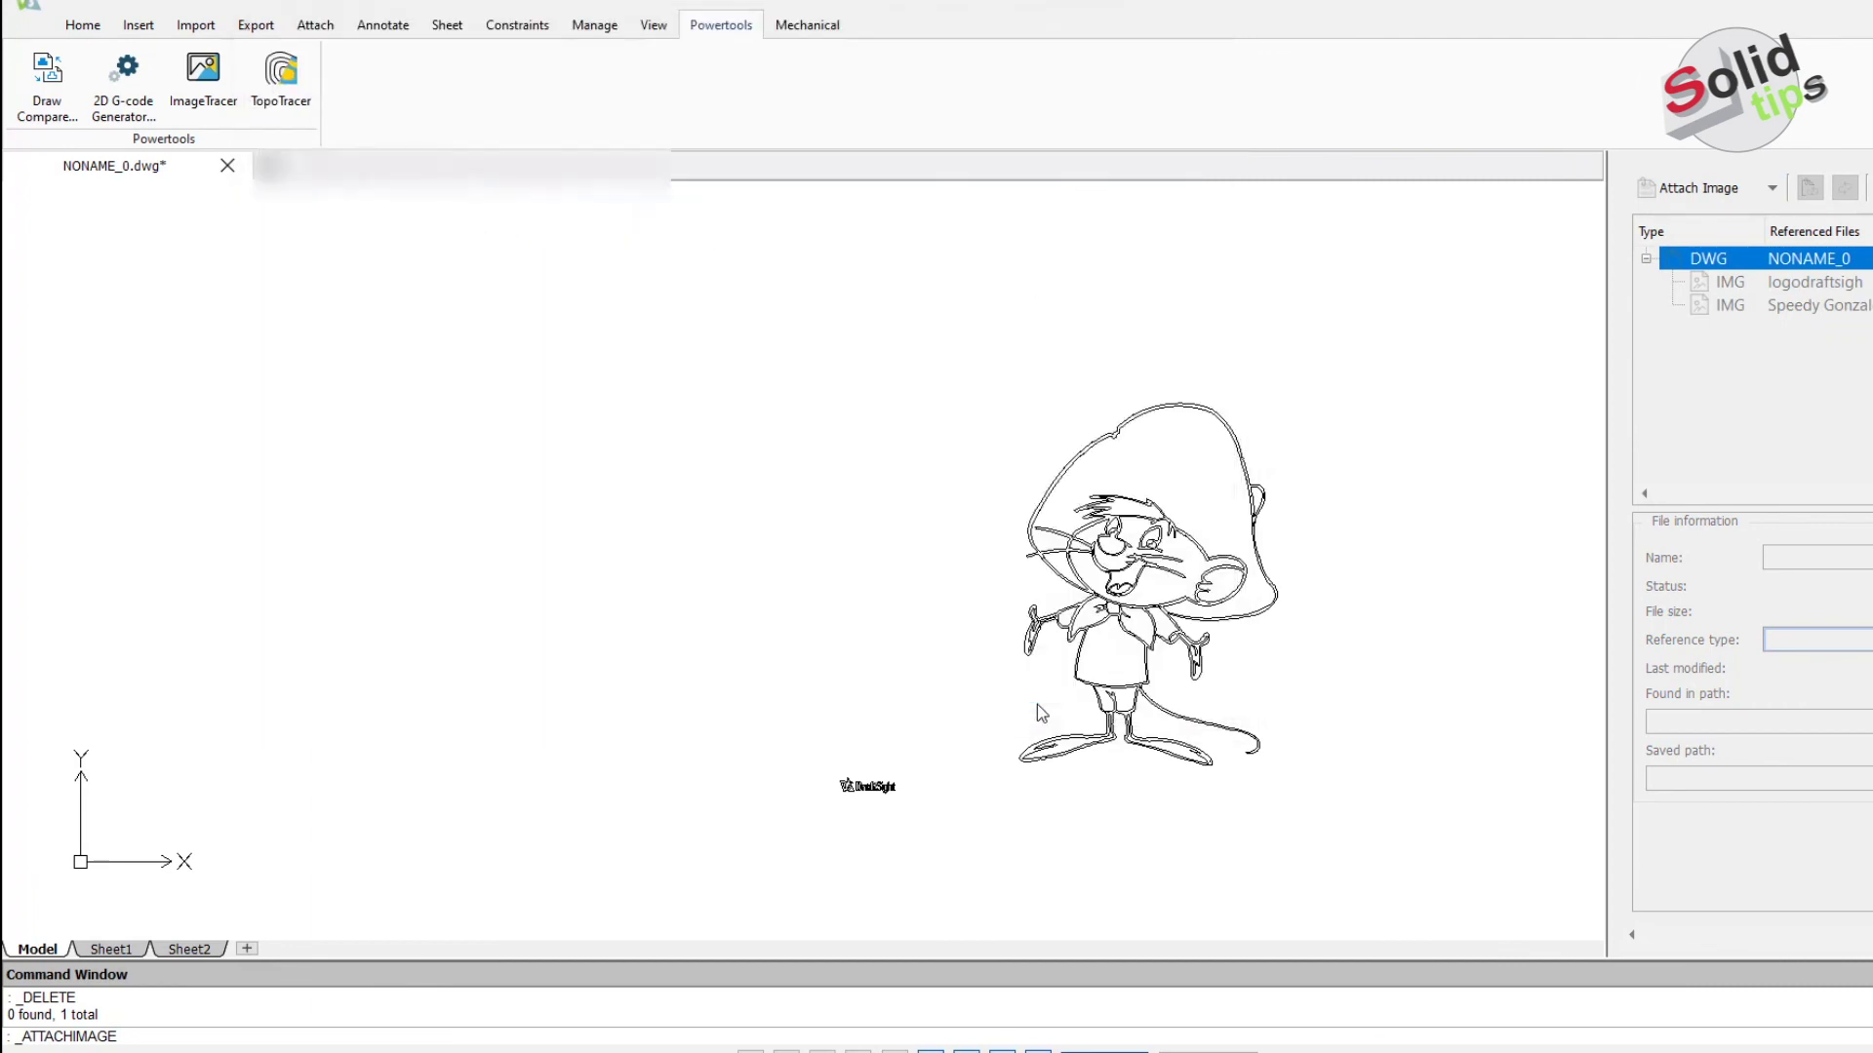
click(1038, 706)
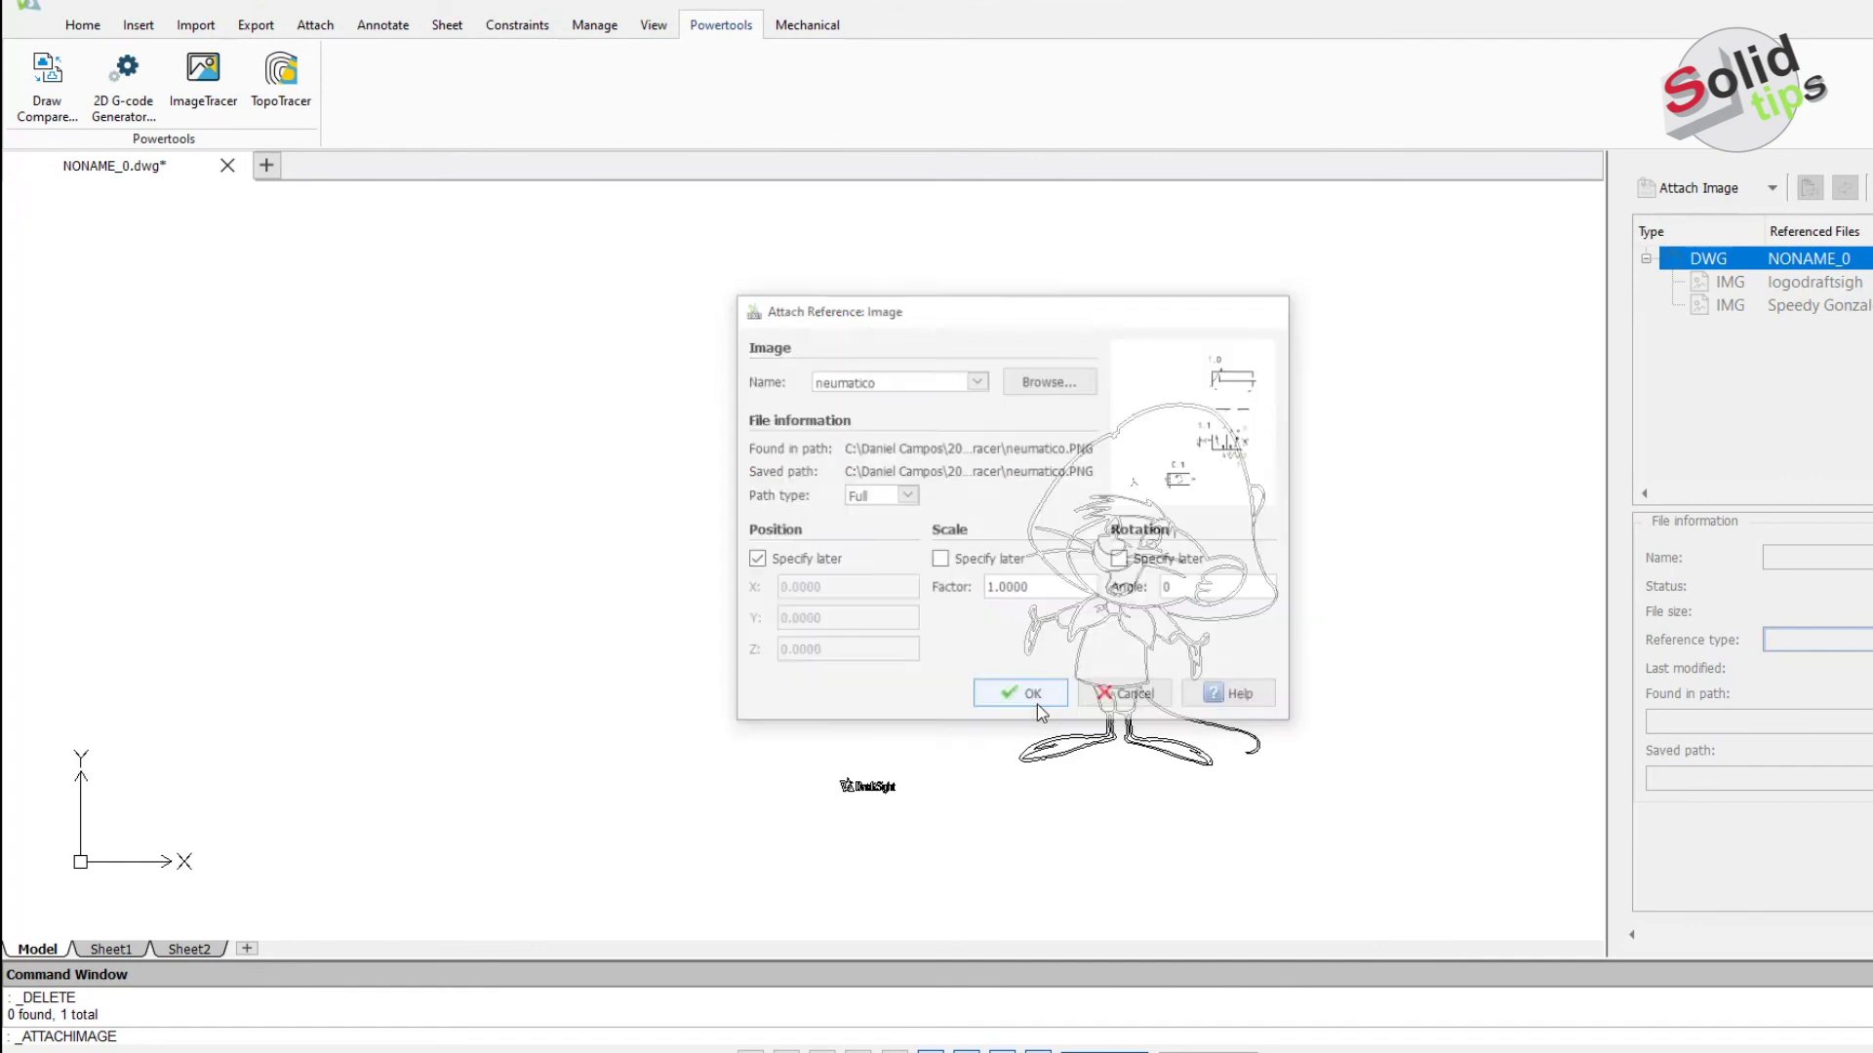
scroll(1270, 754, up, 3)
scroll(1258, 761, up, 3)
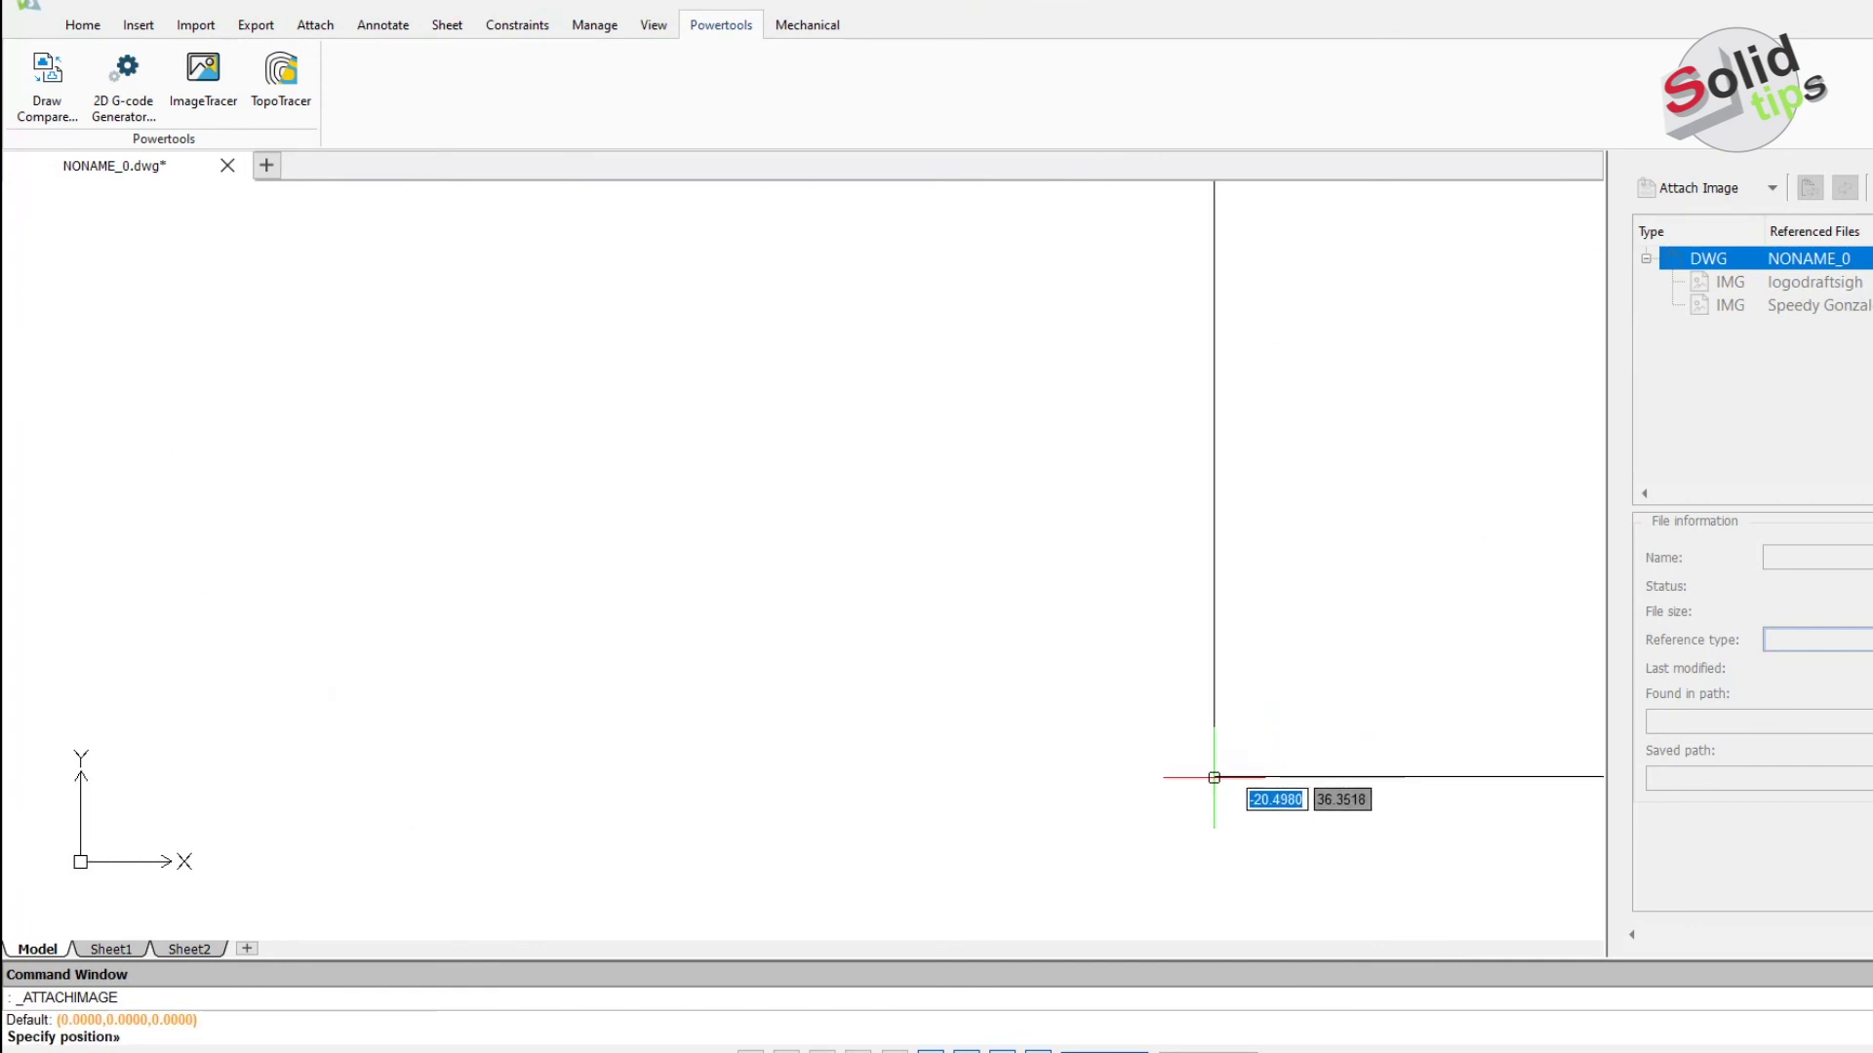
scroll(664, 839, up, 1)
scroll(629, 859, down, 2)
click(642, 846)
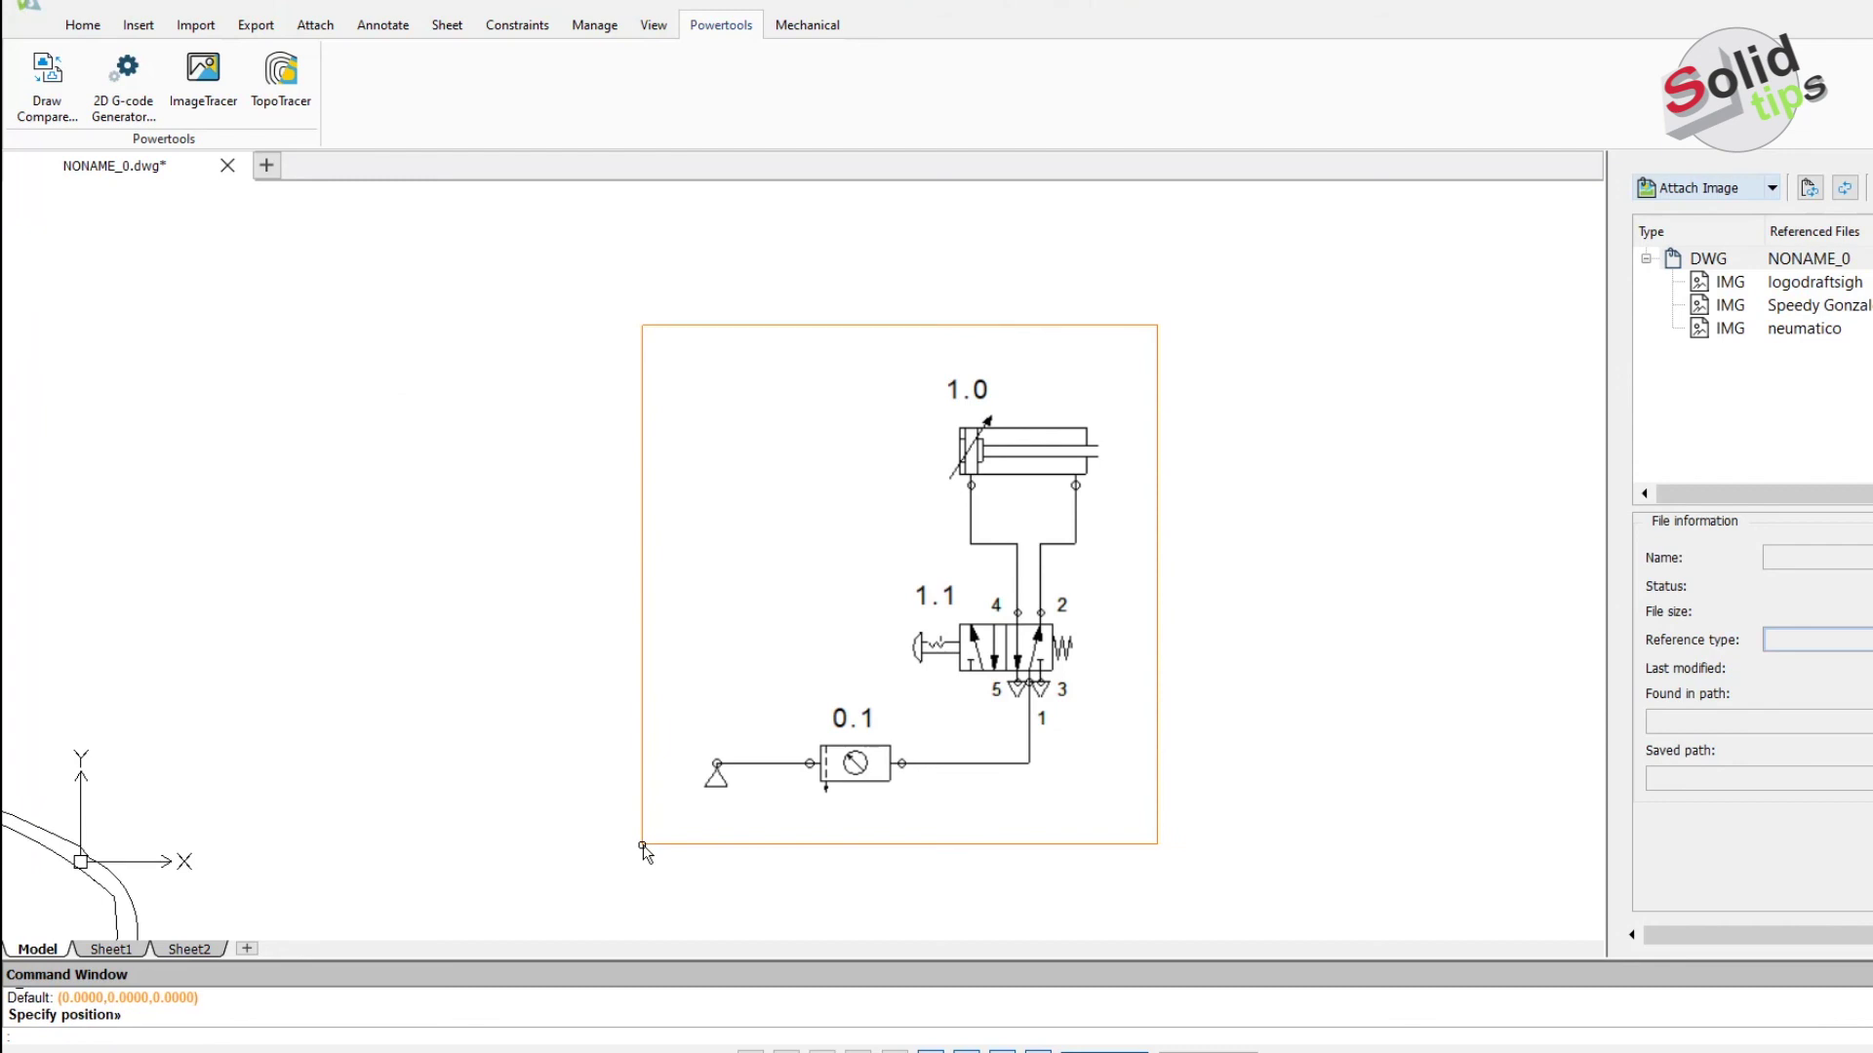
Trace the boxed pneumatic circuit diagram with ImageTracer using the Curved Image profile.
click(204, 90)
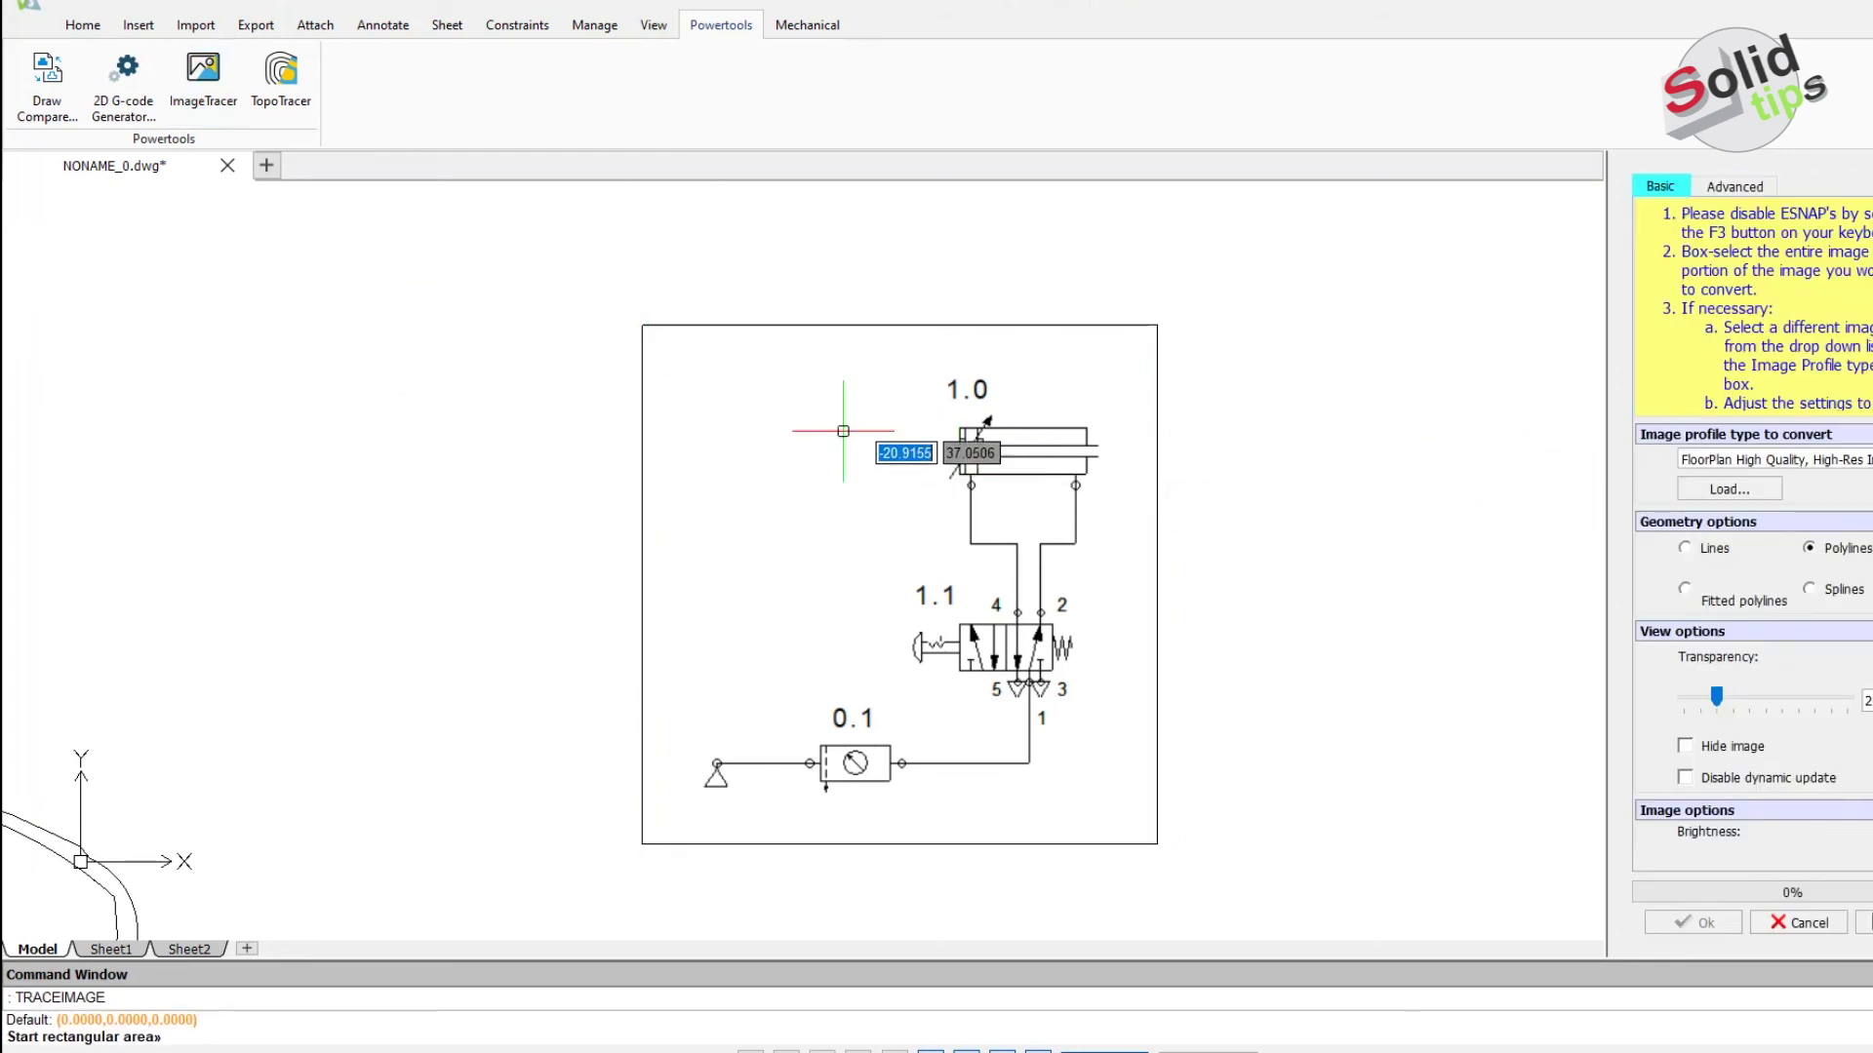
click(636, 326)
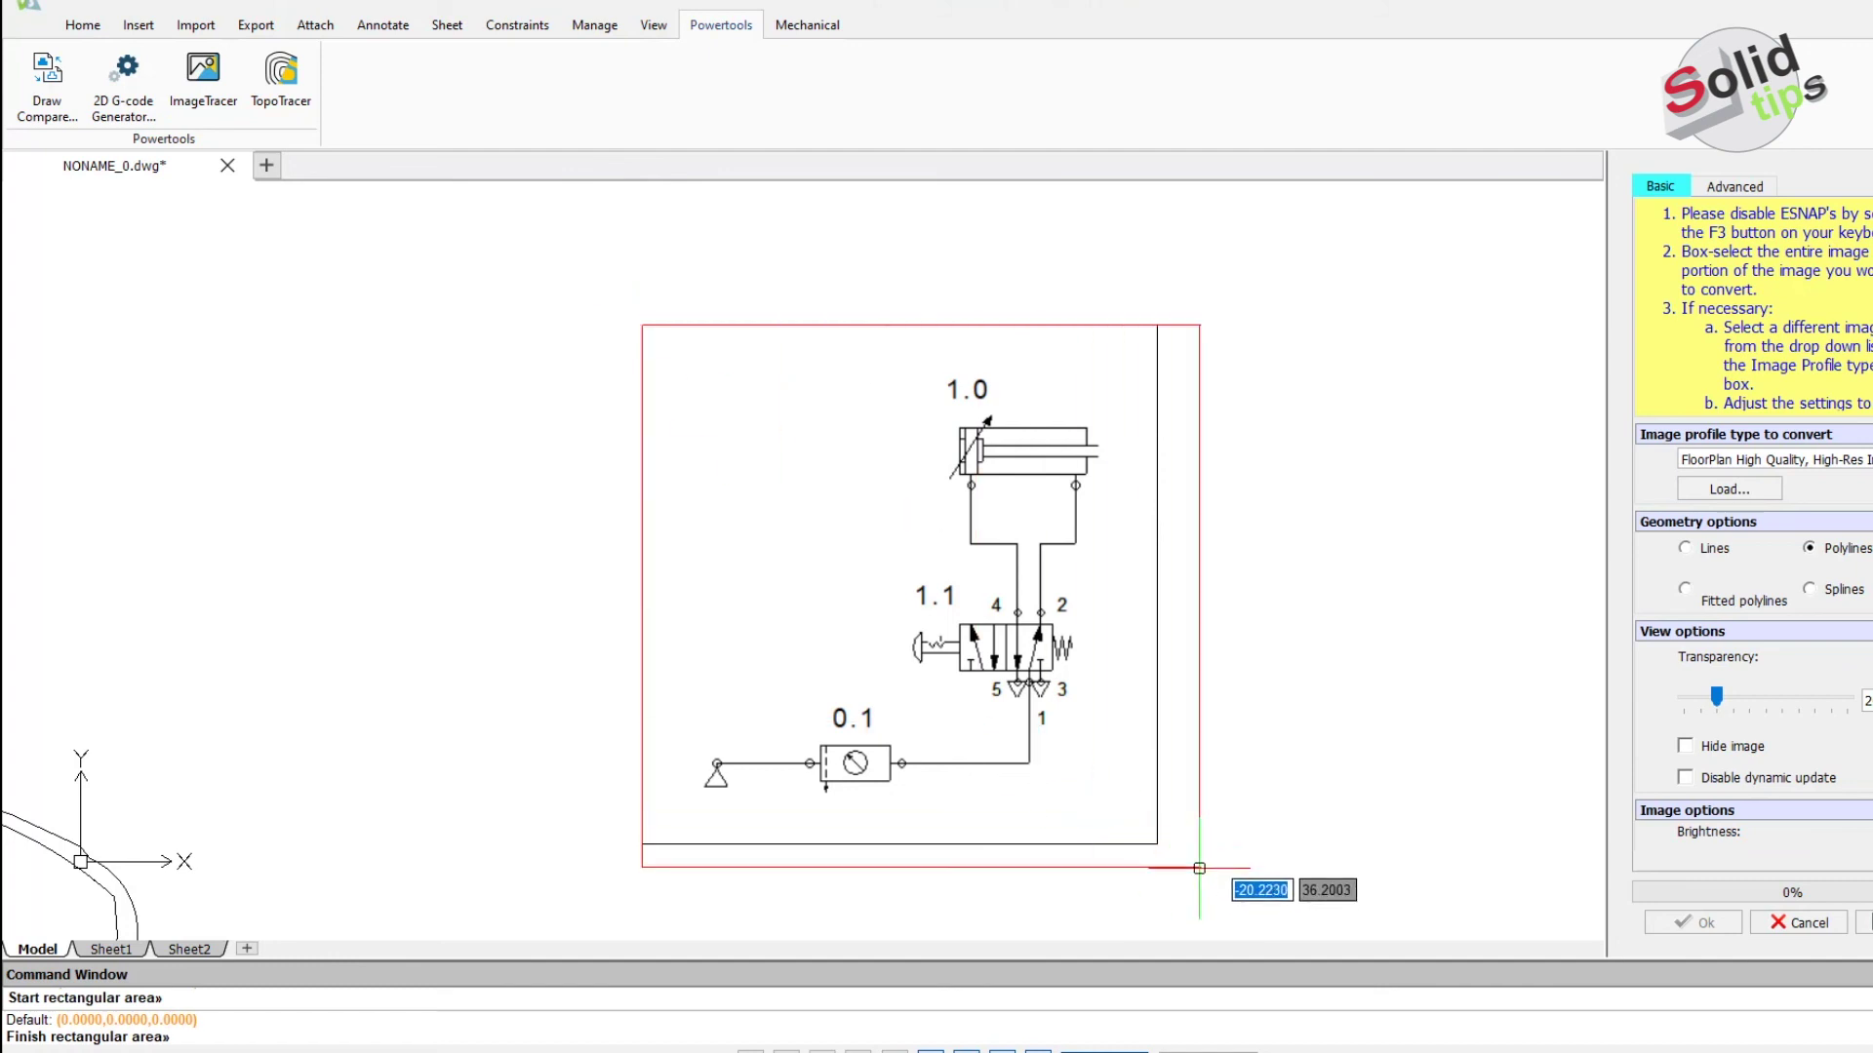
click(1164, 846)
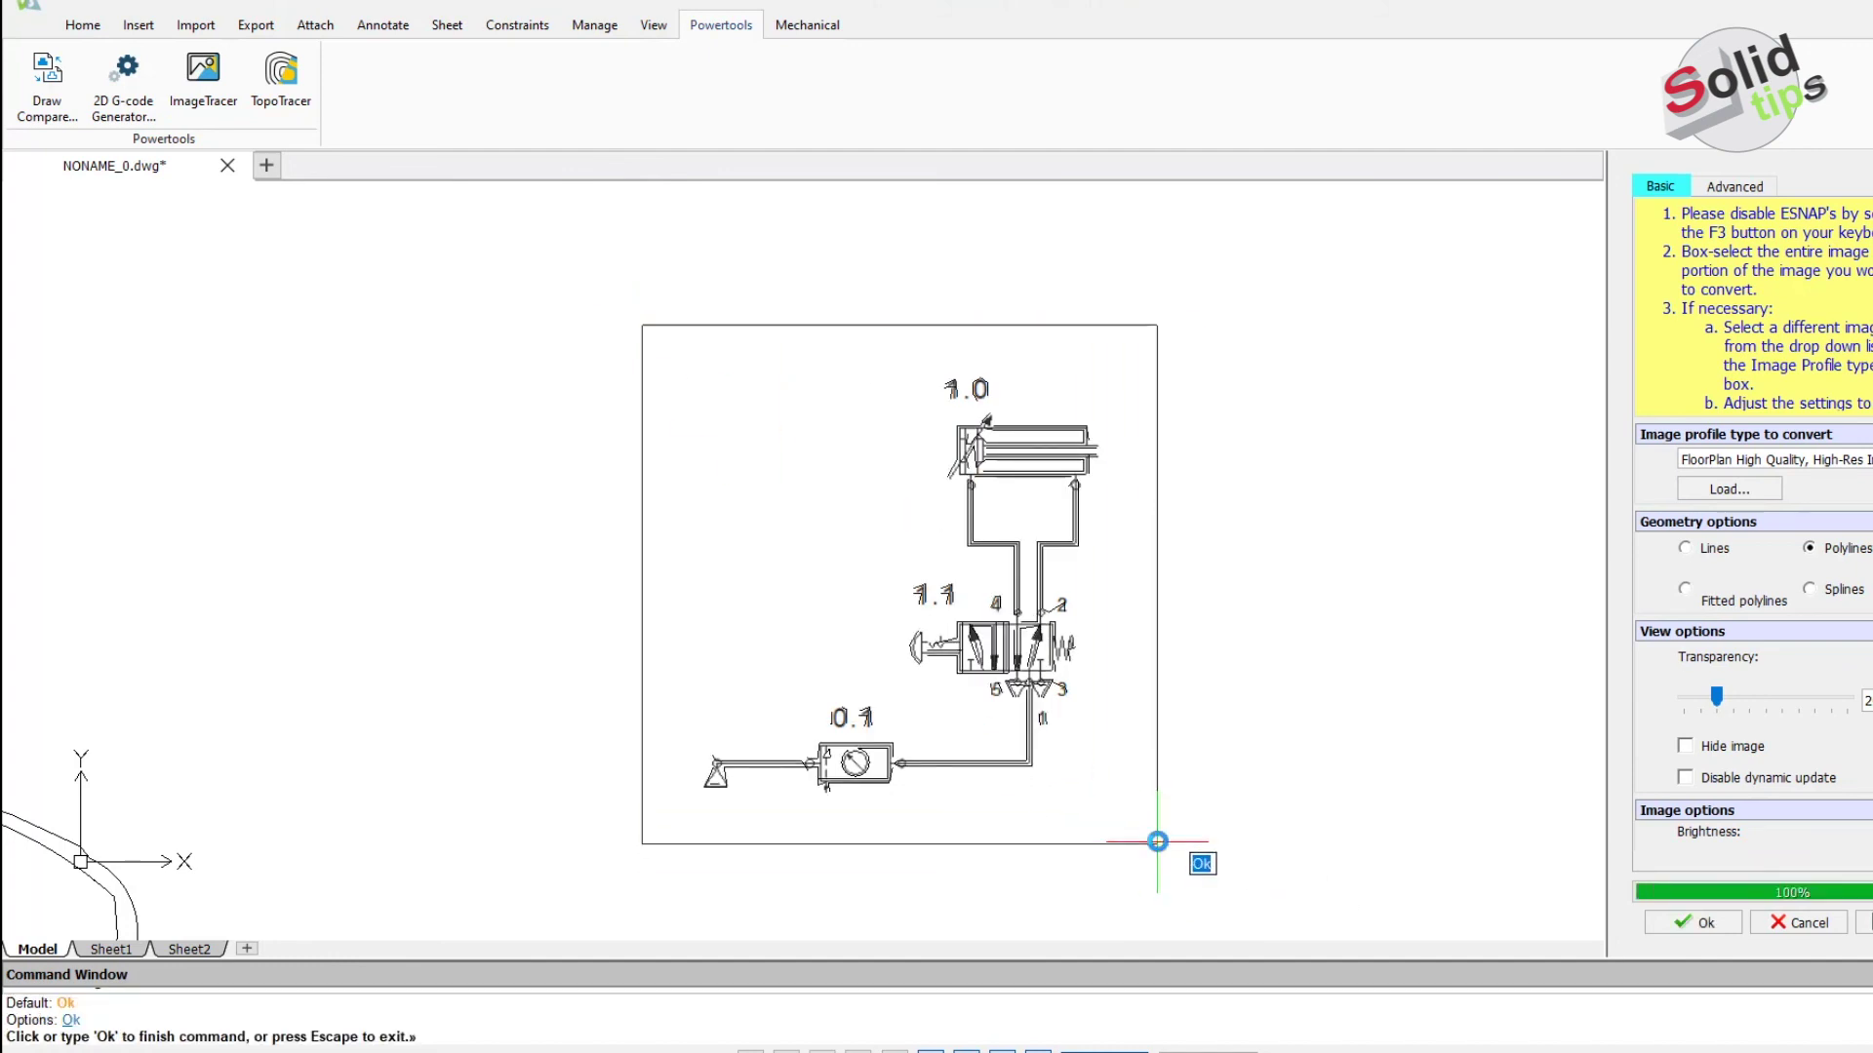
click(1814, 462)
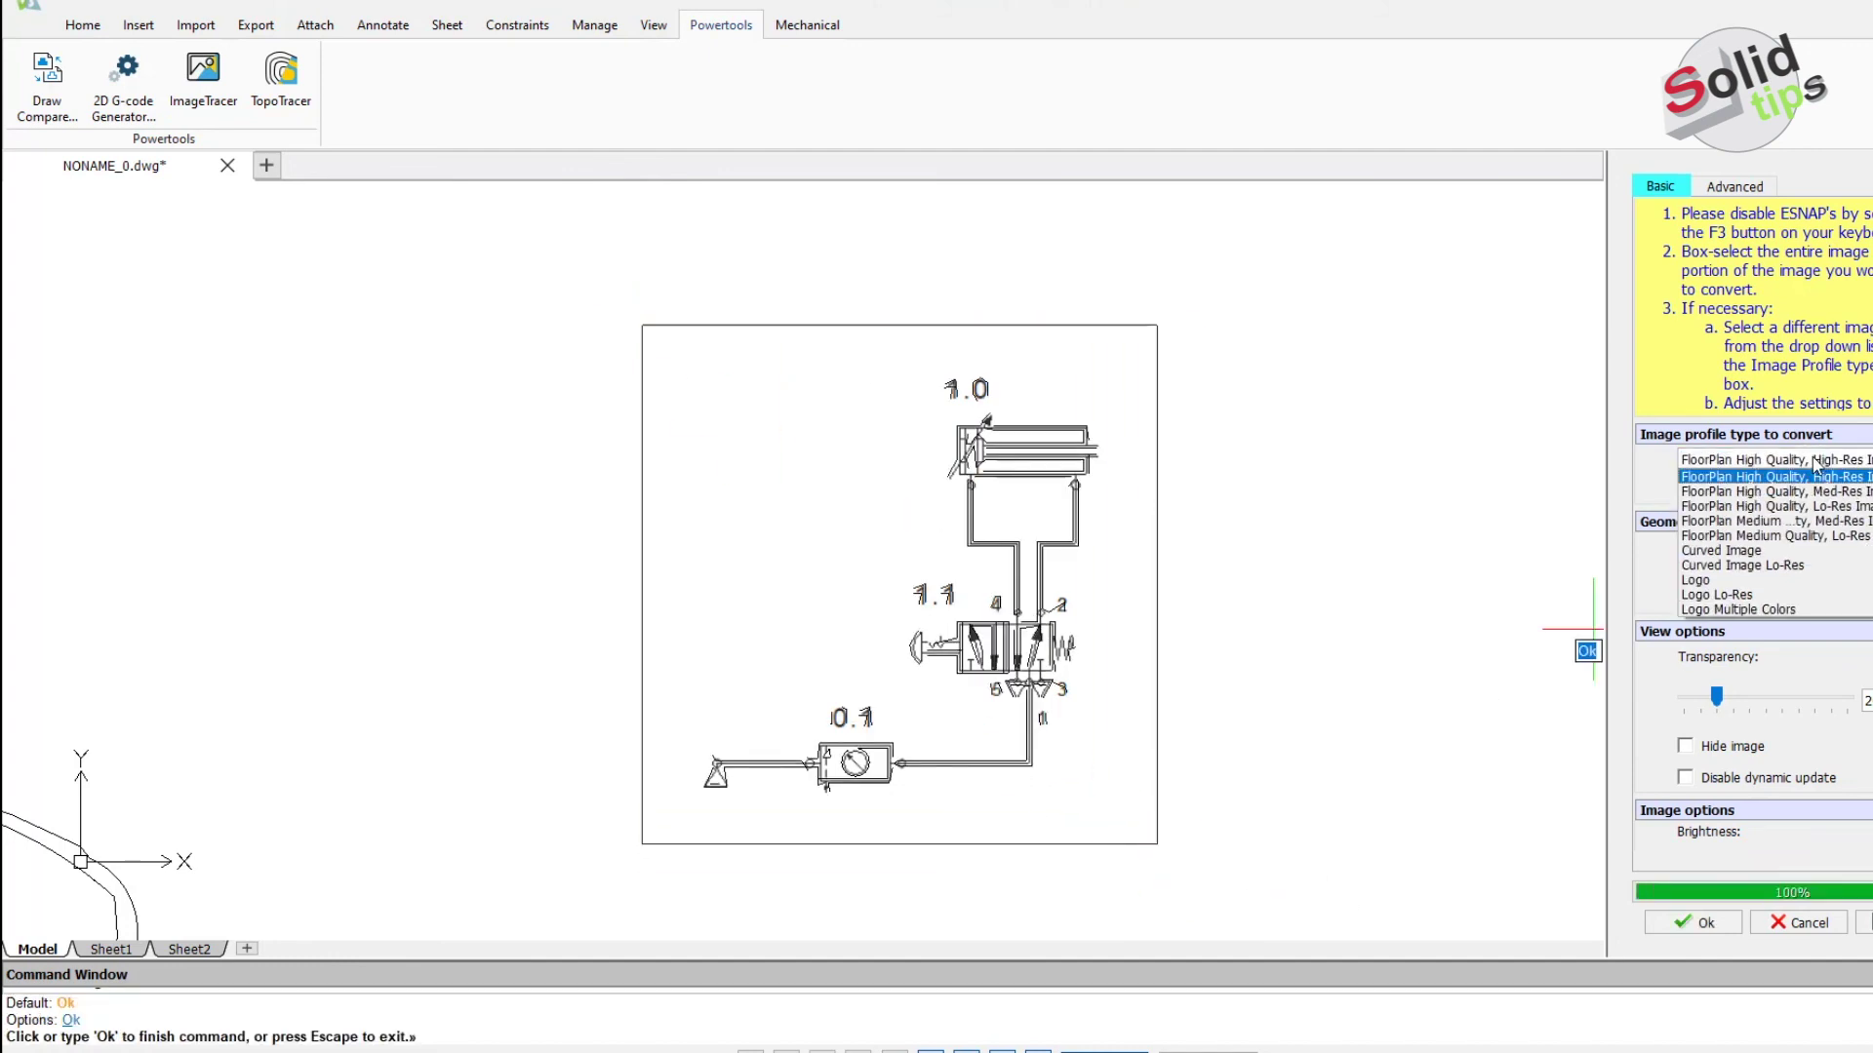
click(1737, 552)
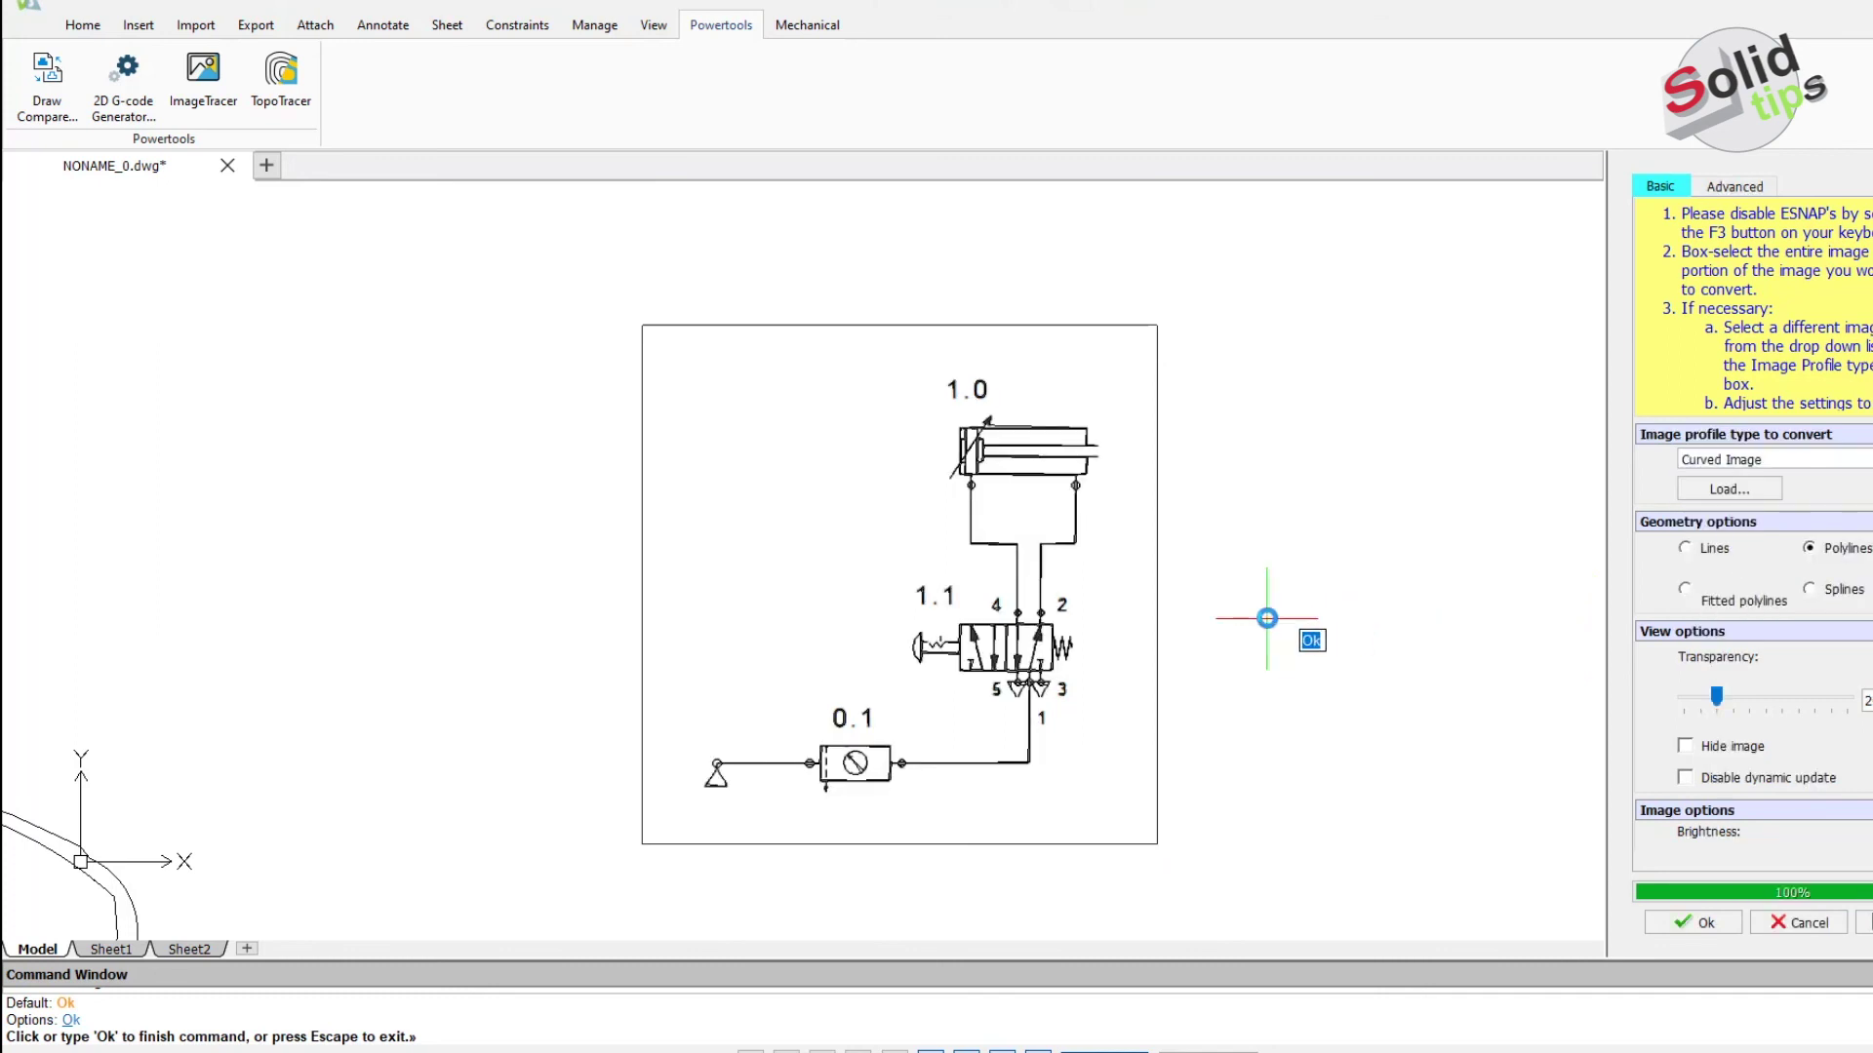